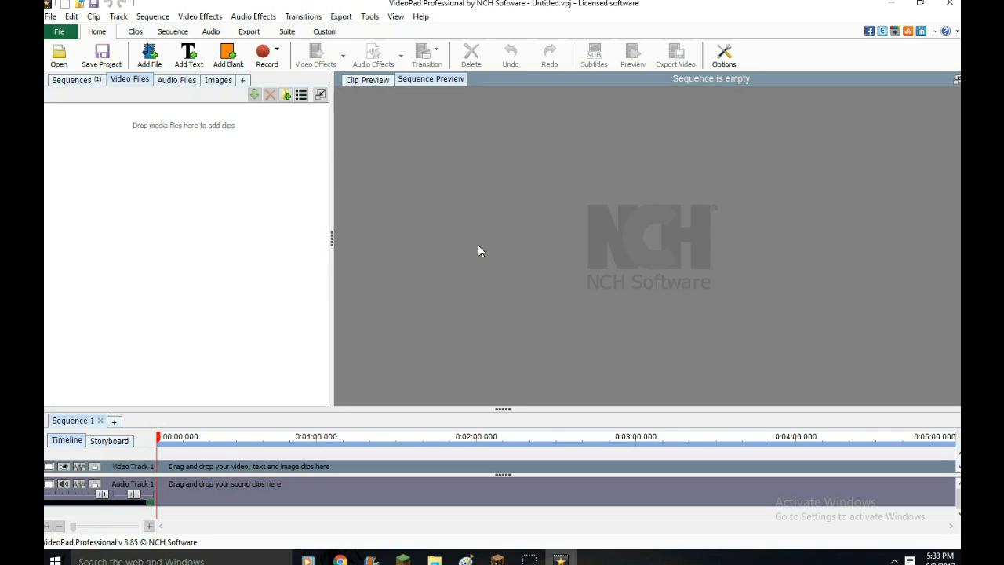
Switch to Windows Live Movie Maker to view its workspace, and return to VideoPad's empty project
{"action": "left_click_drag", "start_coordinate": [356, 556], "coordinate": [584, 559]}
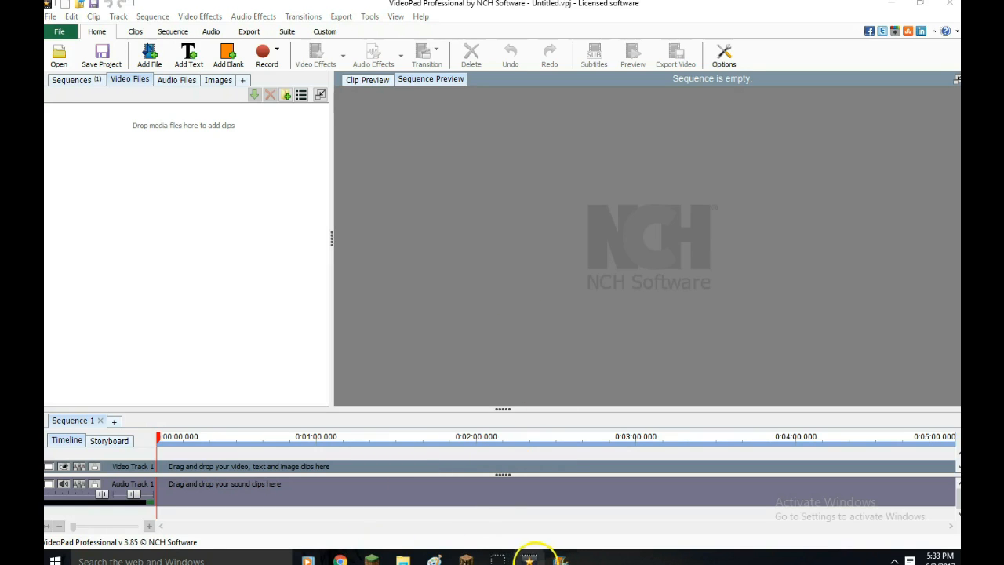
{"action": "left_click", "coordinate": [559, 559]}
{"action": "left_click", "coordinate": [533, 561]}
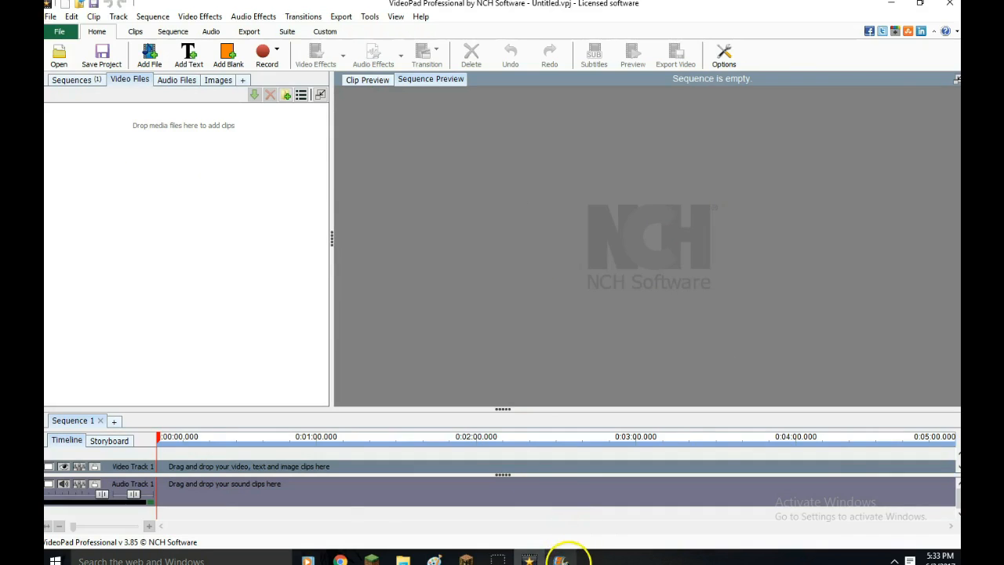
{"action": "left_click", "coordinate": [560, 558]}
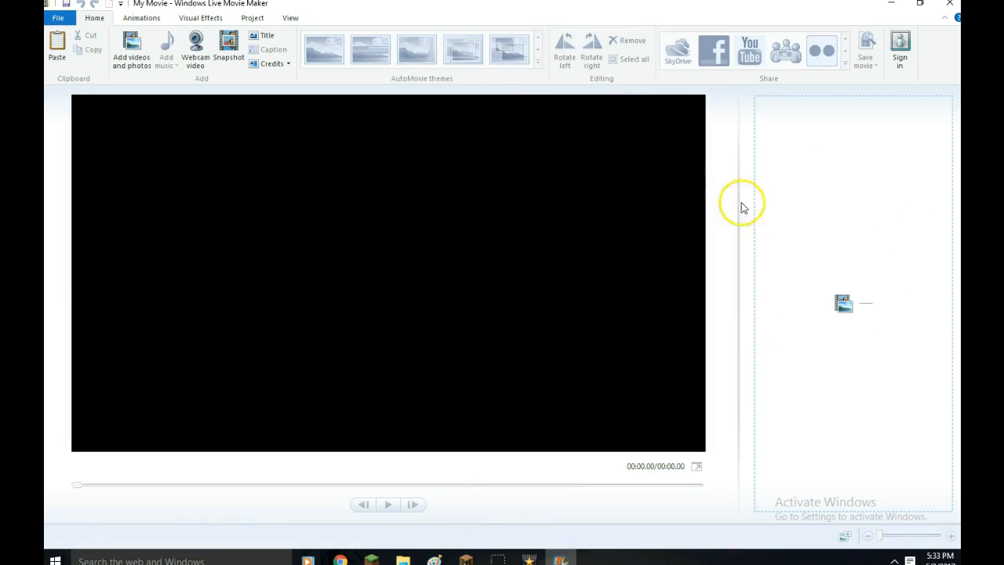
{"action": "left_click_drag", "start_coordinate": [736, 232], "coordinate": [817, 456]}
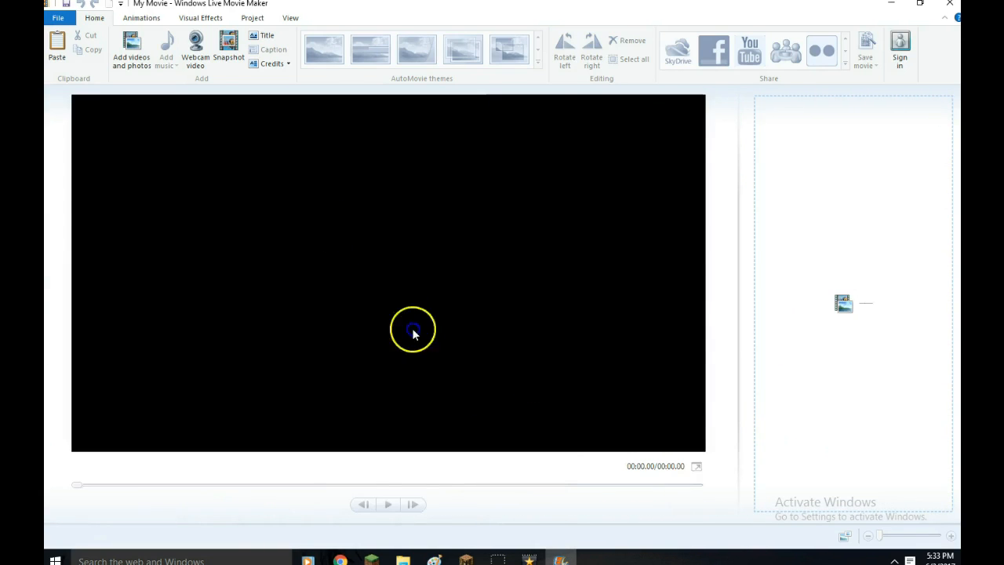
{"action": "left_click", "coordinate": [531, 559]}
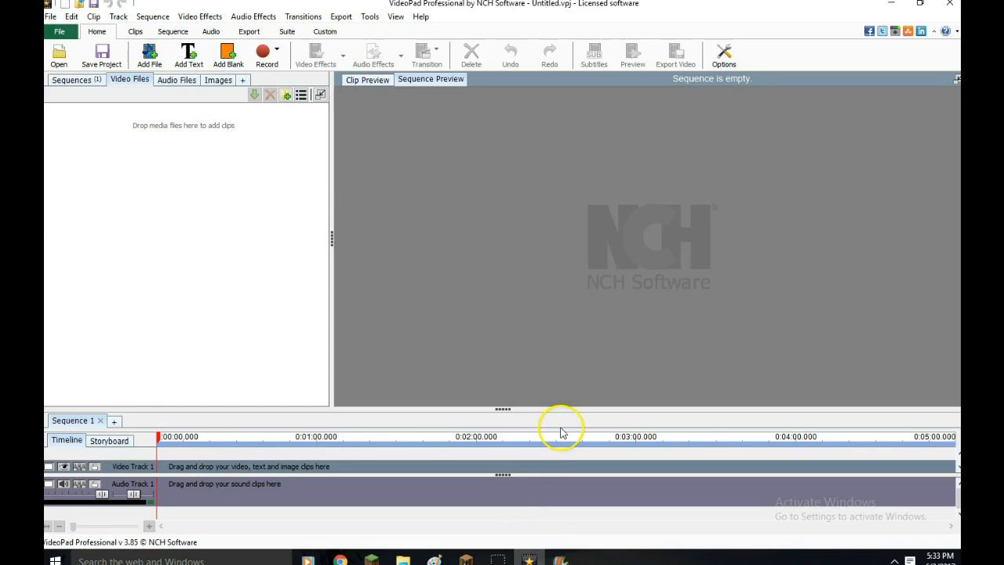
{"action": "left_click", "coordinate": [526, 223]}
{"action": "left_click", "coordinate": [734, 312]}
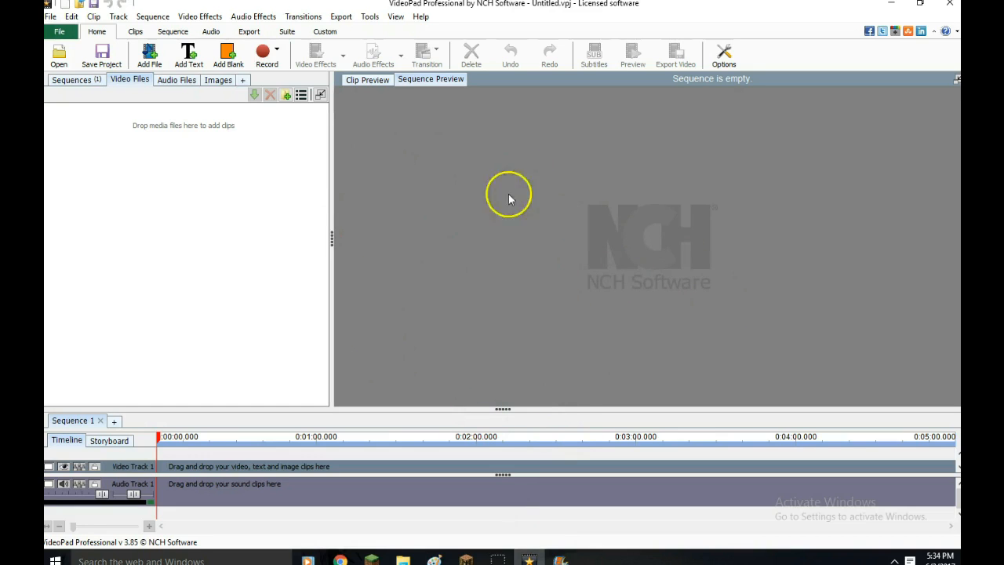
Start adding media files to the project and browse to the Desktop folder
{"action": "left_click", "coordinate": [52, 17]}
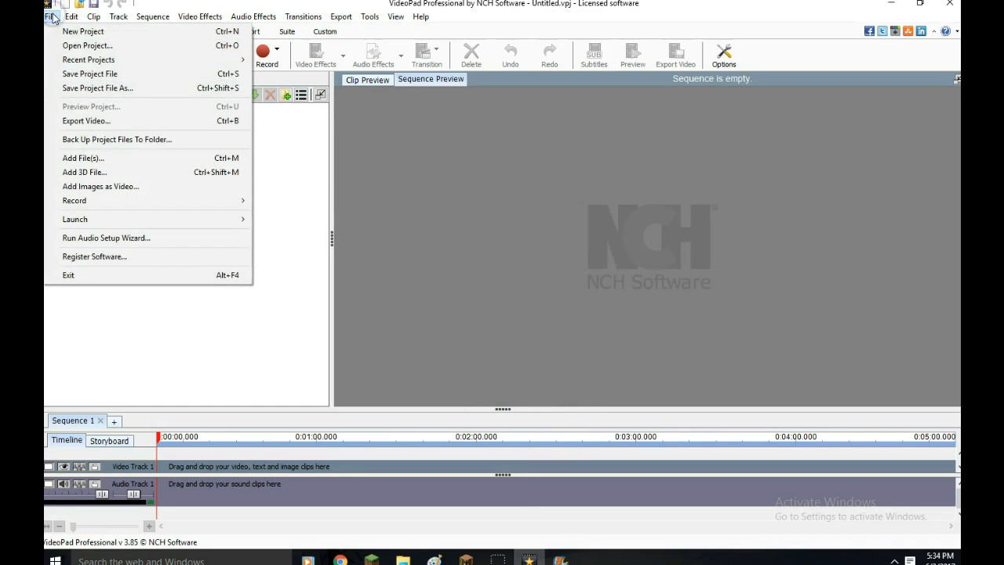
{"action": "left_click", "coordinate": [116, 159]}
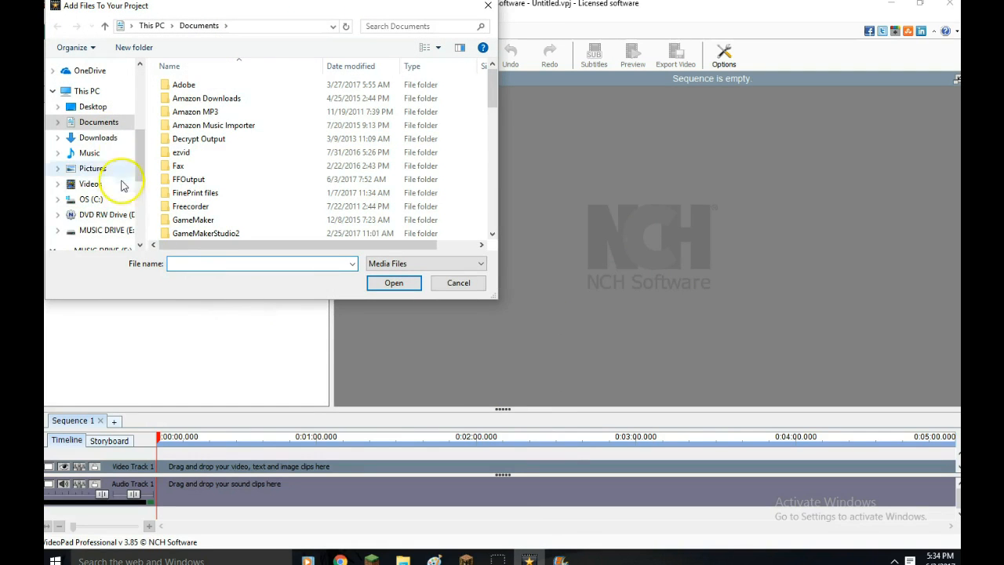
{"action": "left_click_drag", "start_coordinate": [205, 10], "coordinate": [541, 135]}
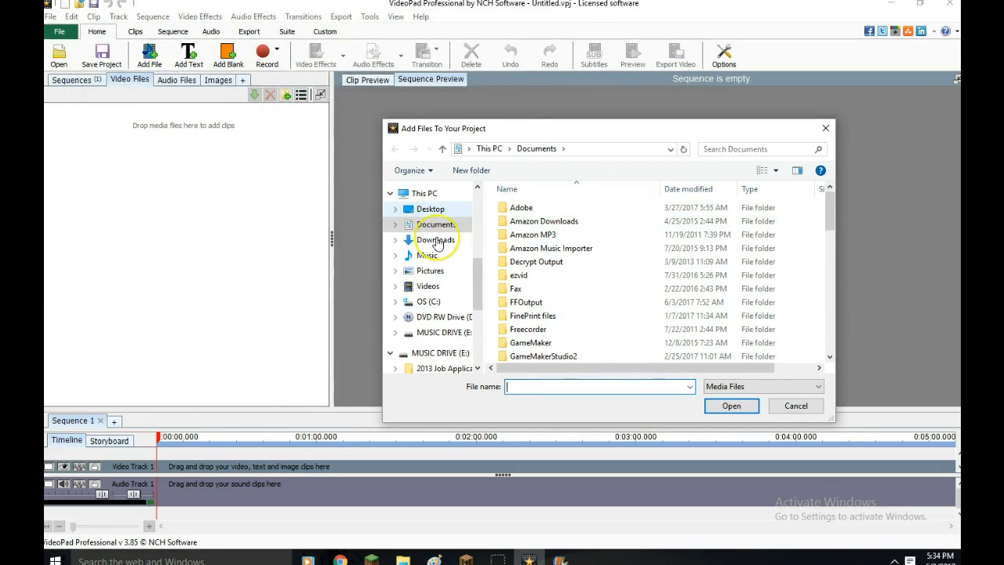
{"action": "scroll", "coordinate": [437, 243], "scroll_direction": "down", "scroll_amount": 4}
{"action": "scroll", "coordinate": [449, 242], "scroll_direction": "up", "scroll_amount": 5}
{"action": "scroll", "coordinate": [451, 241], "scroll_direction": "up", "scroll_amount": 4}
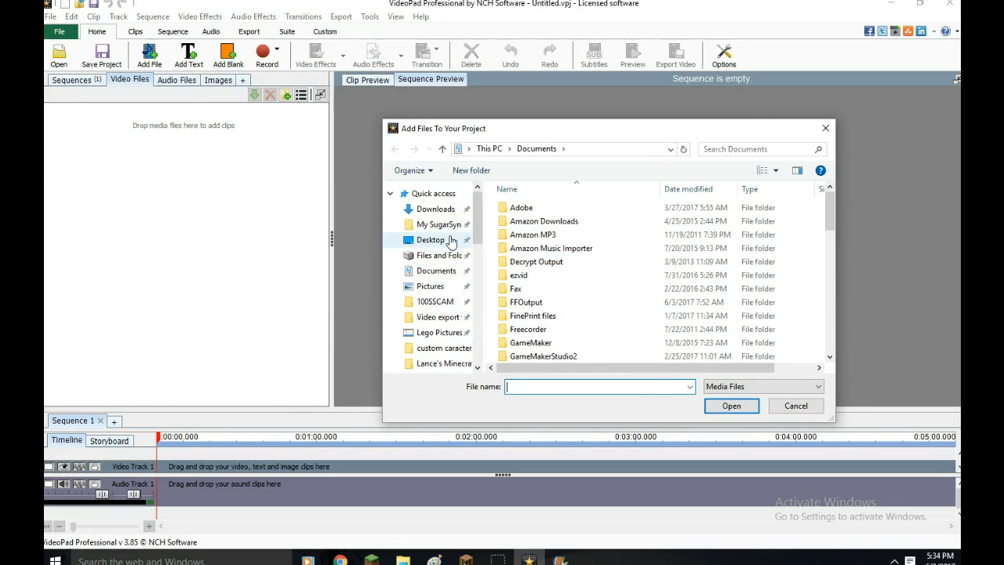
{"action": "left_click", "coordinate": [430, 242]}
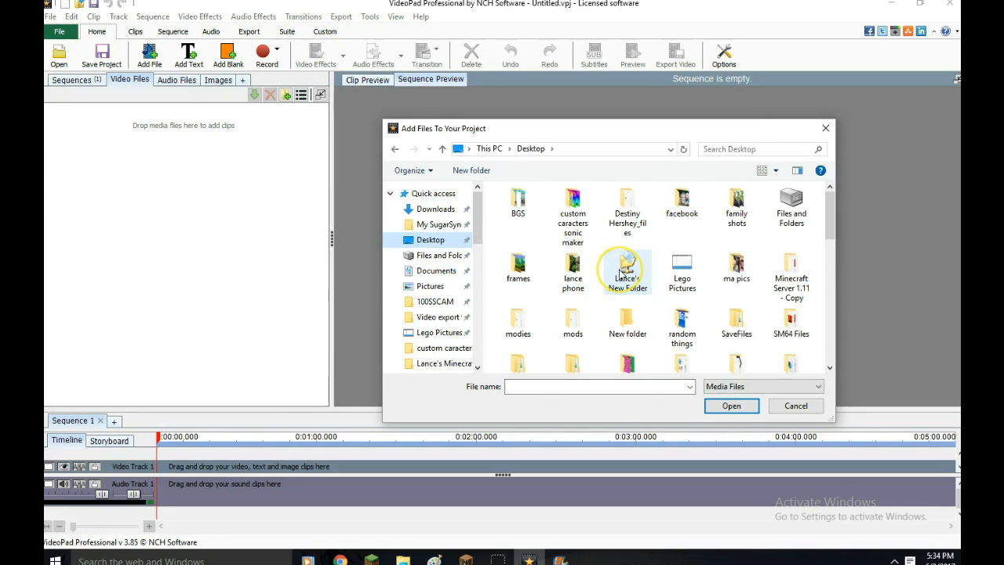
Look through the personal media folder on the Desktop for a video clip to import
{"action": "double_click", "coordinate": [625, 271]}
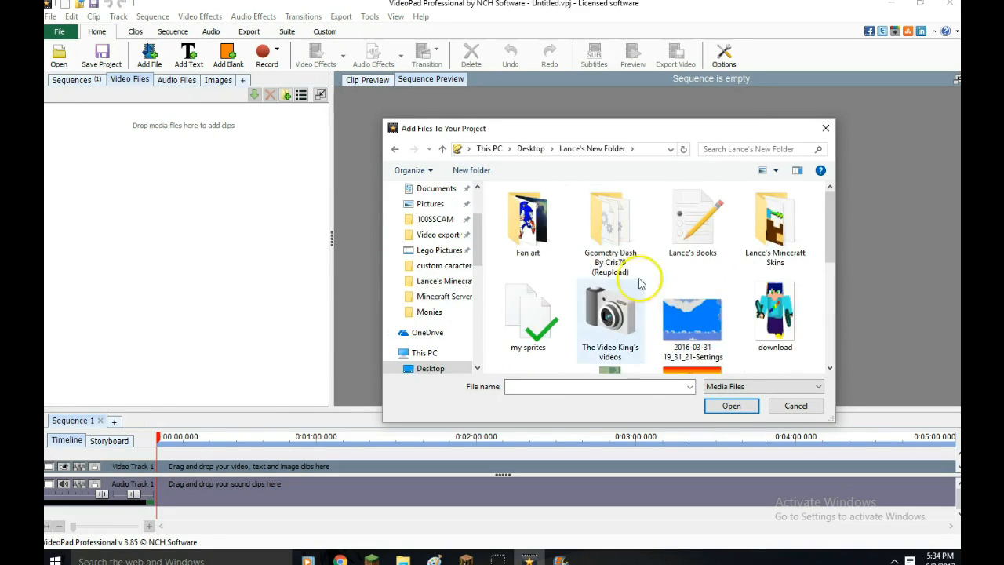
{"action": "scroll", "coordinate": [643, 282], "scroll_direction": "down", "scroll_amount": 3}
{"action": "scroll", "coordinate": [636, 252], "scroll_direction": "down", "scroll_amount": 1}
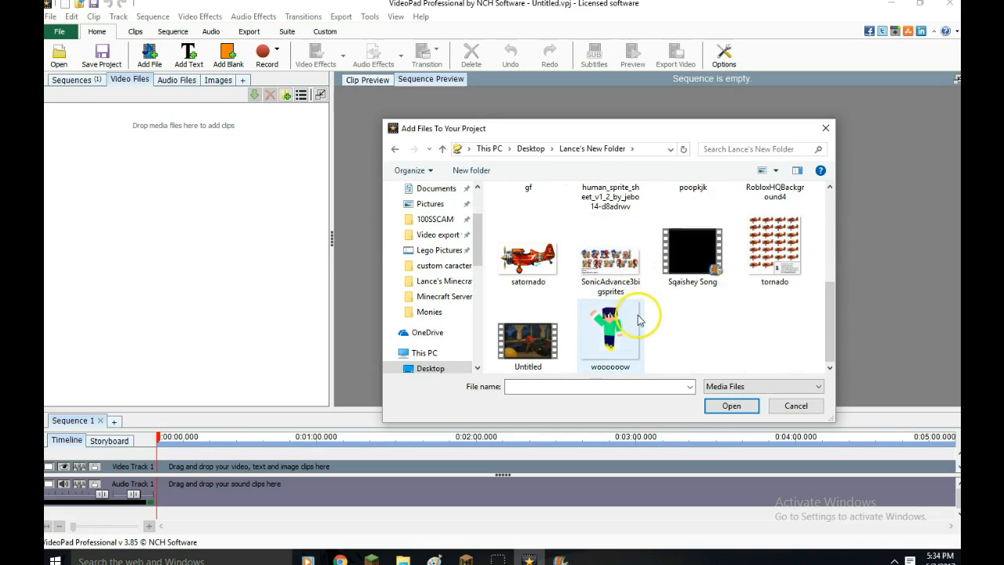
{"action": "scroll", "coordinate": [641, 318], "scroll_direction": "up", "scroll_amount": 1}
{"action": "scroll", "coordinate": [638, 314], "scroll_direction": "up", "scroll_amount": 3}
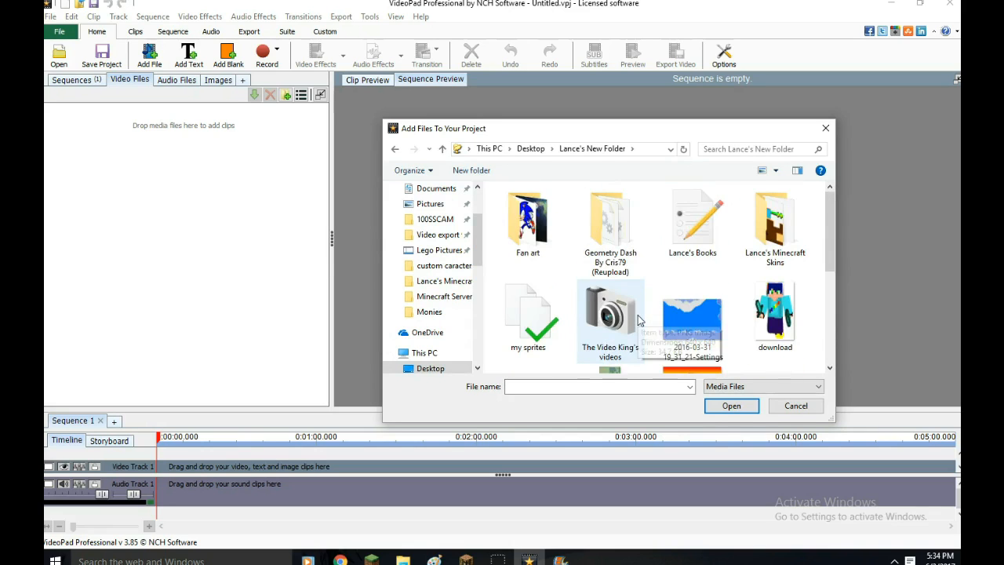
{"action": "left_click", "coordinate": [705, 277]}
{"action": "scroll", "coordinate": [702, 271], "scroll_direction": "down", "scroll_amount": 3}
{"action": "scroll", "coordinate": [701, 269], "scroll_direction": "up", "scroll_amount": 1}
{"action": "scroll", "coordinate": [701, 269], "scroll_direction": "down", "scroll_amount": 1}
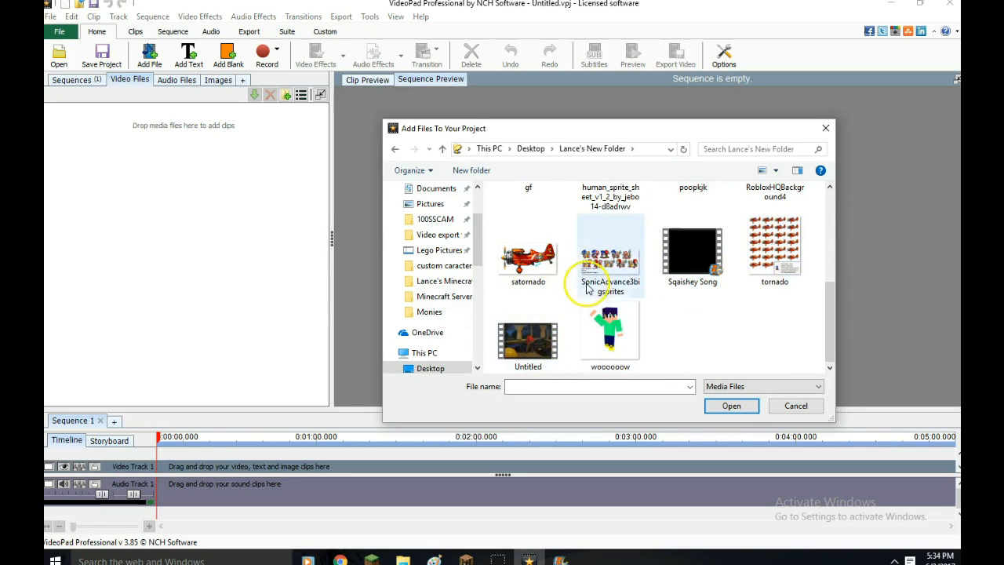
{"action": "scroll", "coordinate": [589, 301], "scroll_direction": "up", "scroll_amount": 2}
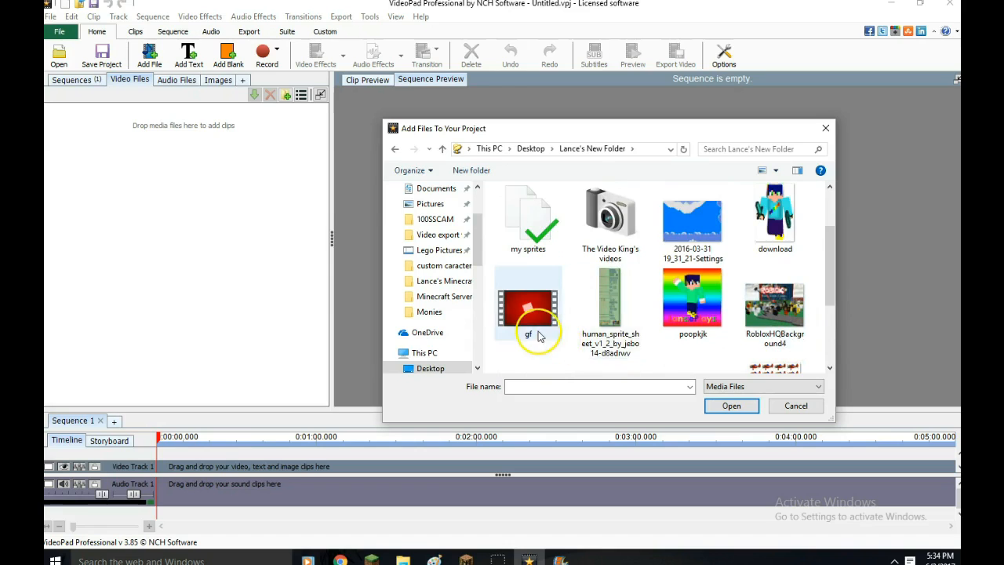
{"action": "scroll", "coordinate": [533, 329], "scroll_direction": "up", "scroll_amount": 1}
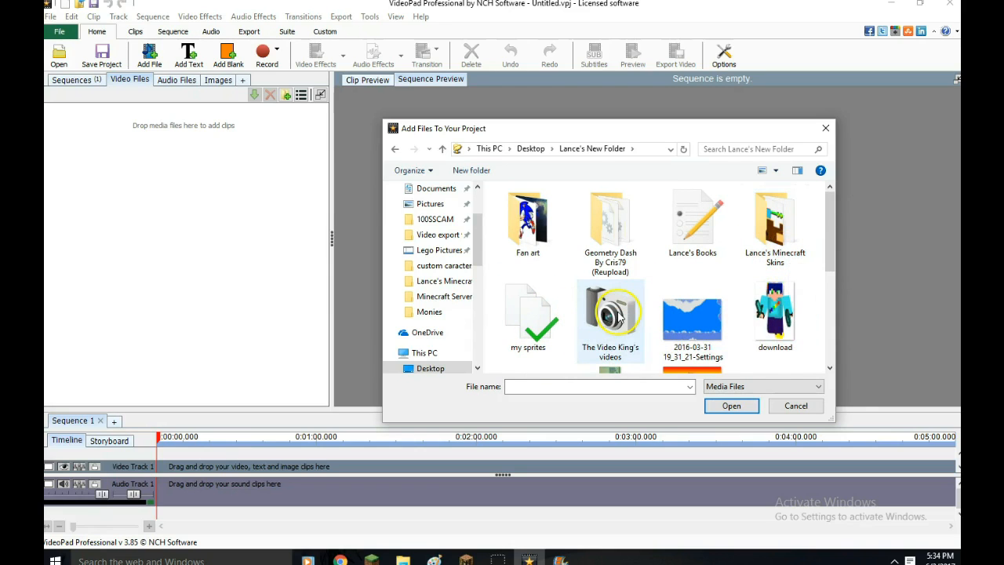
{"action": "left_click", "coordinate": [610, 321]}
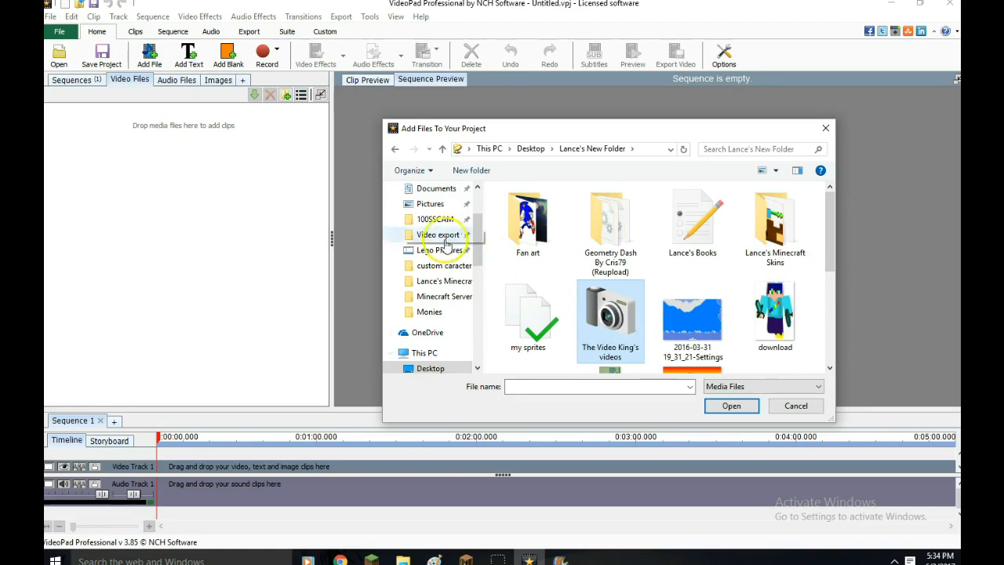
Add the "me into" video from the Desktop to the project
{"action": "left_click", "coordinate": [431, 368]}
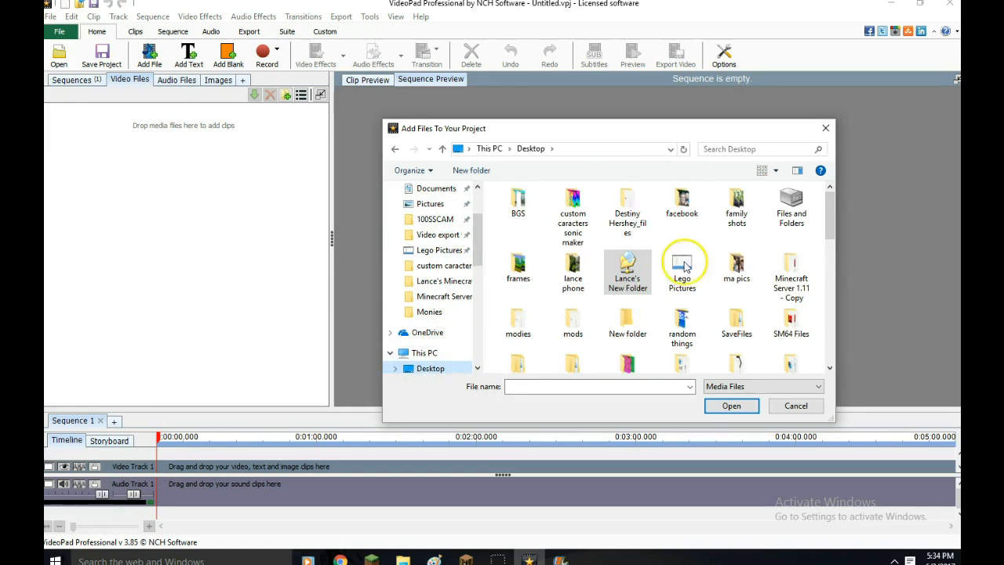
{"action": "scroll", "coordinate": [682, 263], "scroll_direction": "down", "scroll_amount": 5}
{"action": "scroll", "coordinate": [693, 255], "scroll_direction": "down", "scroll_amount": 5}
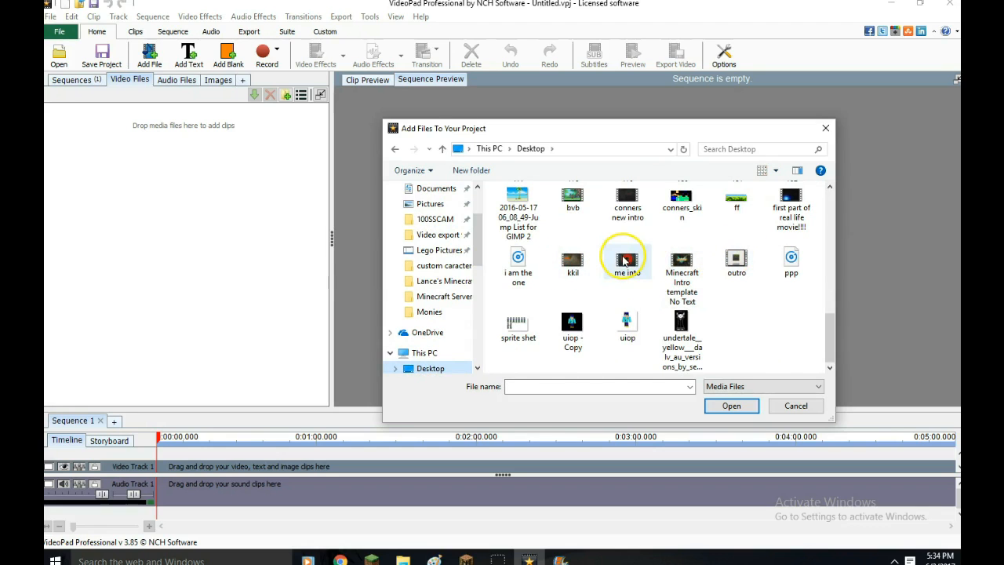
{"action": "double_click", "coordinate": [627, 263]}
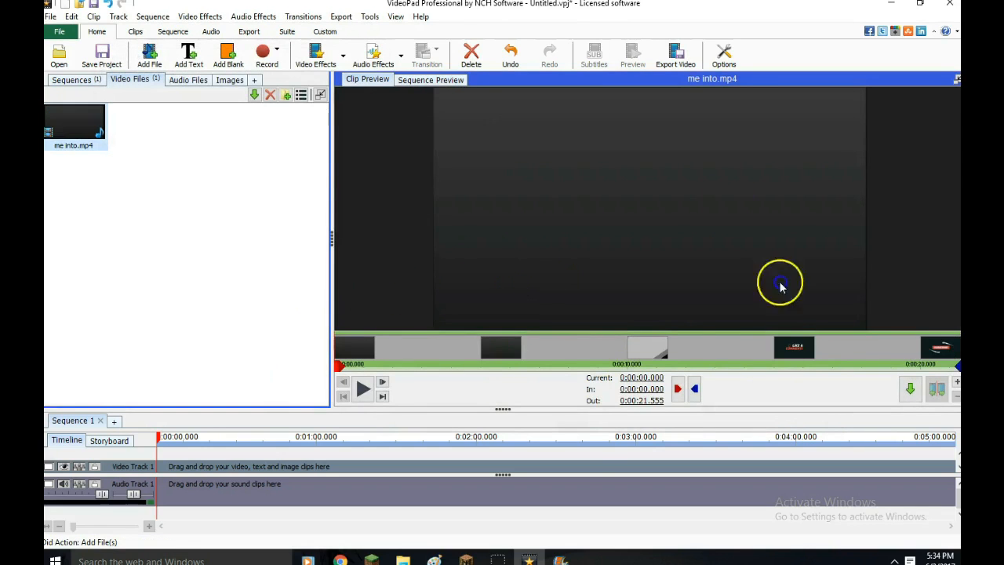
Place the me into.mp4 clip at the start of Video Track 1 in Sequence 1
{"action": "left_click_drag", "start_coordinate": [135, 139], "coordinate": [215, 202]}
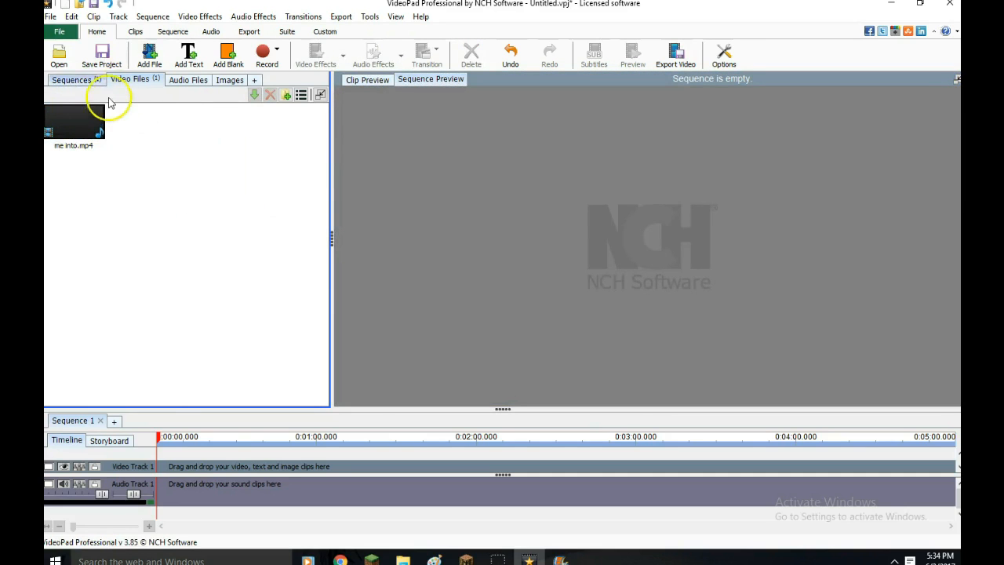
{"action": "left_click", "coordinate": [271, 443]}
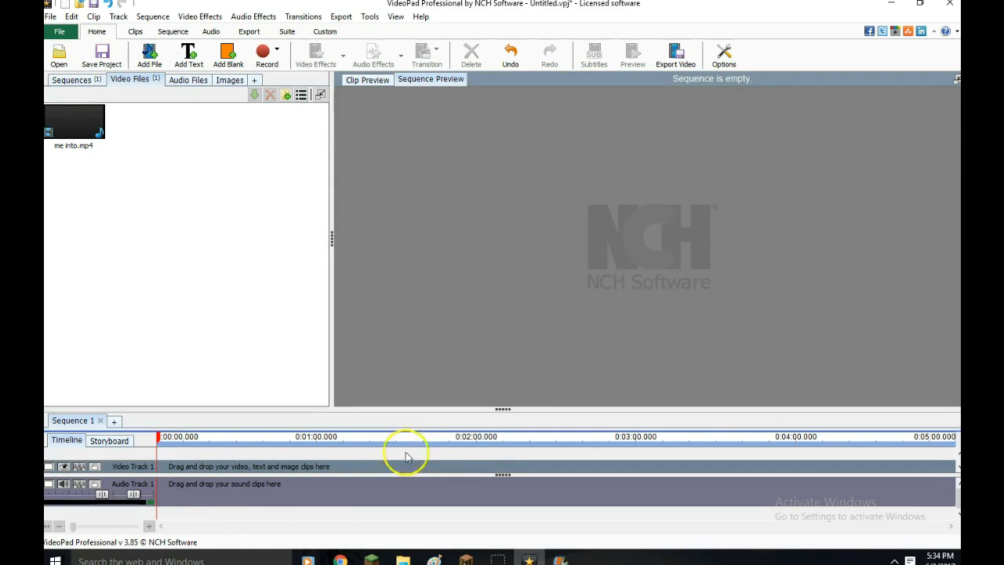
{"action": "left_click_drag", "start_coordinate": [69, 141], "coordinate": [145, 454]}
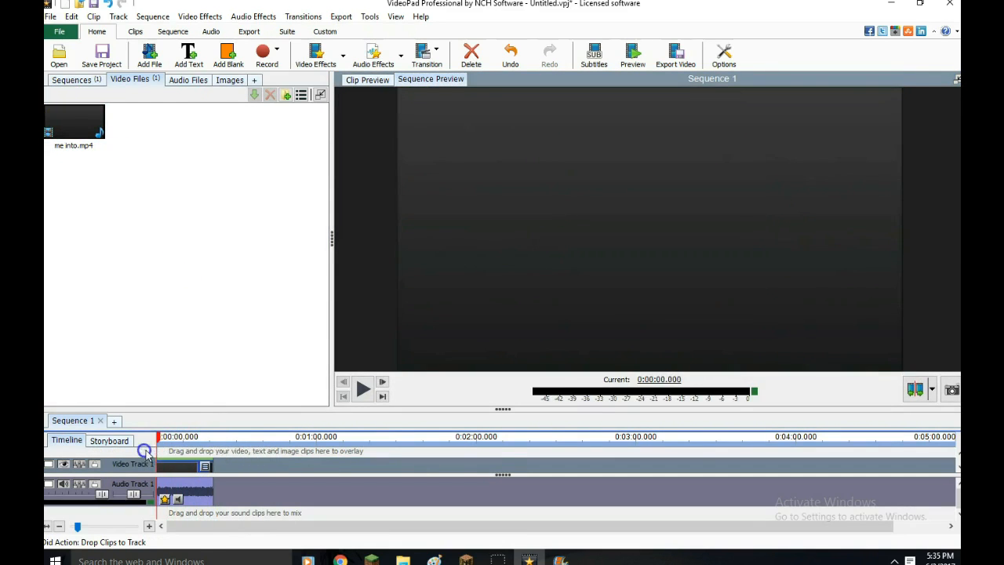
Play back several parts of the clip in the sequence preview and return the playhead to the start
{"action": "left_click", "coordinate": [364, 389]}
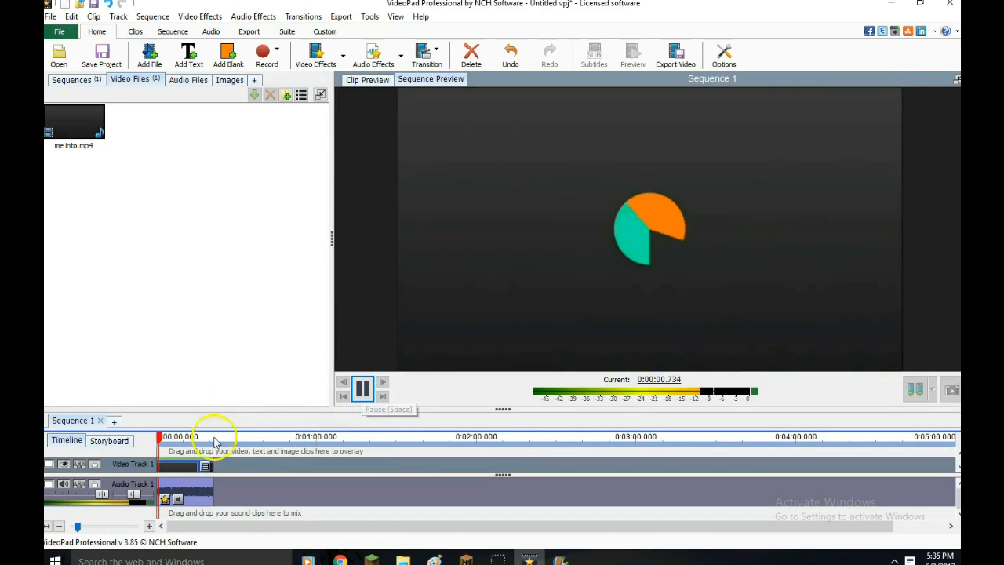
{"action": "left_click", "coordinate": [179, 442]}
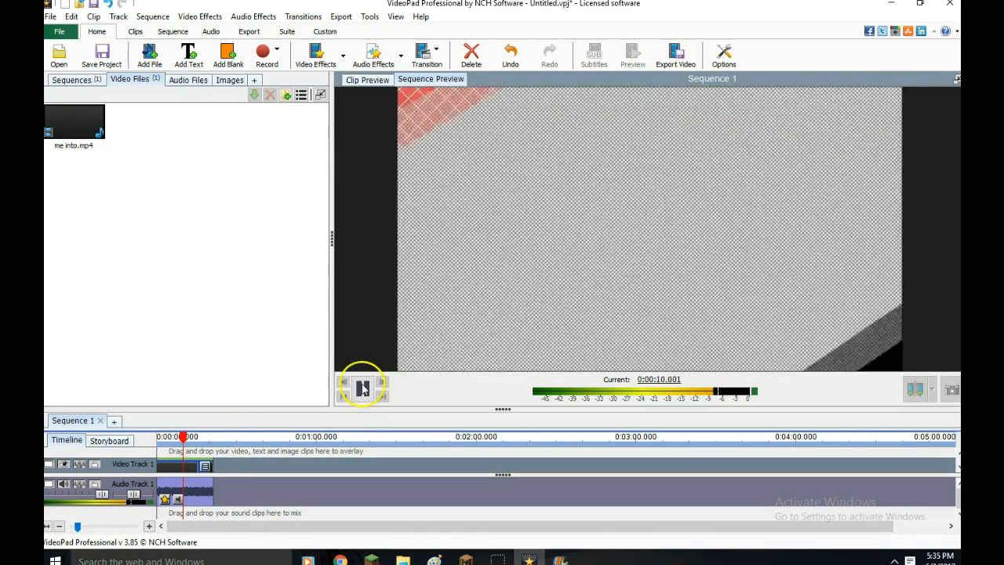
{"action": "left_click", "coordinate": [364, 389]}
{"action": "left_click_drag", "start_coordinate": [188, 439], "coordinate": [168, 444]}
{"action": "left_click", "coordinate": [363, 389]}
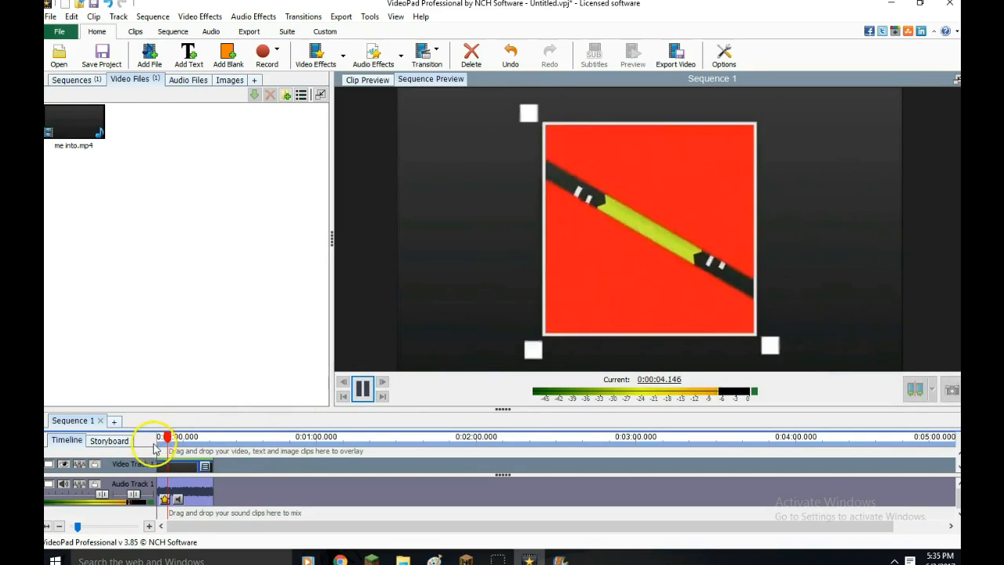
{"action": "left_click", "coordinate": [363, 389]}
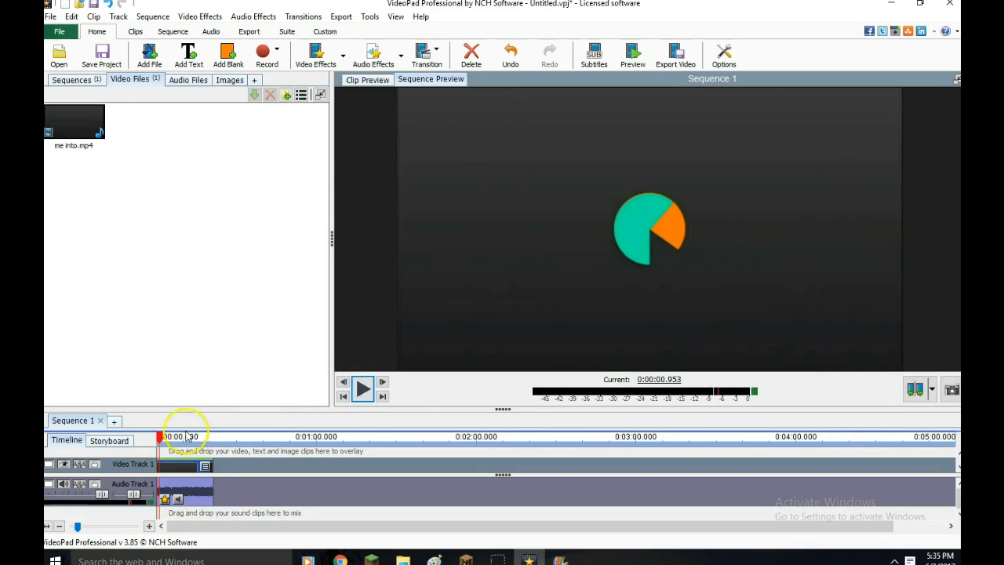
{"action": "left_click", "coordinate": [118, 436]}
{"action": "left_click_drag", "start_coordinate": [176, 444], "coordinate": [102, 445]}
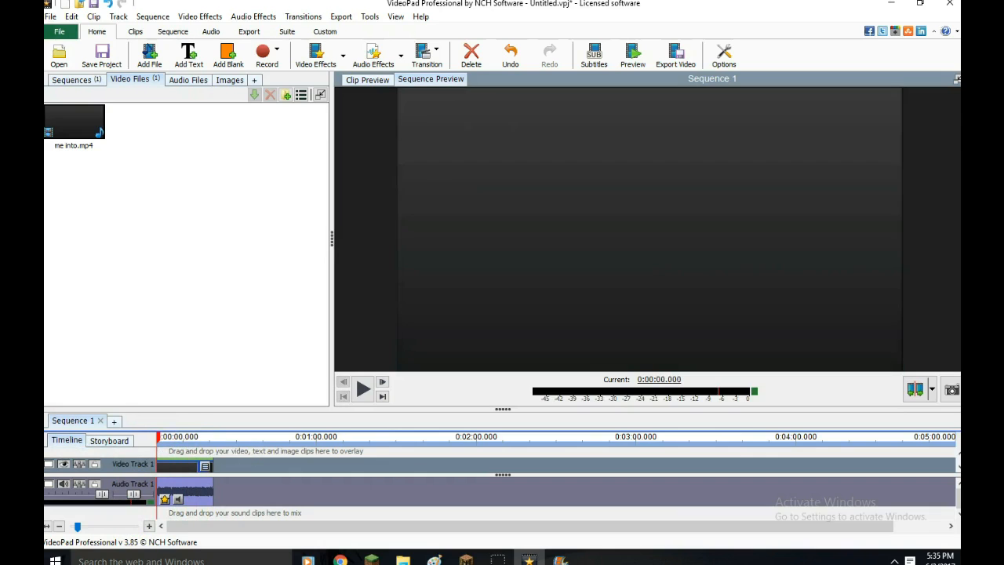
Position the playhead at 0:00:08.173, where the red circle starts growing behind the title text
{"action": "left_click_drag", "start_coordinate": [175, 440], "coordinate": [177, 438]}
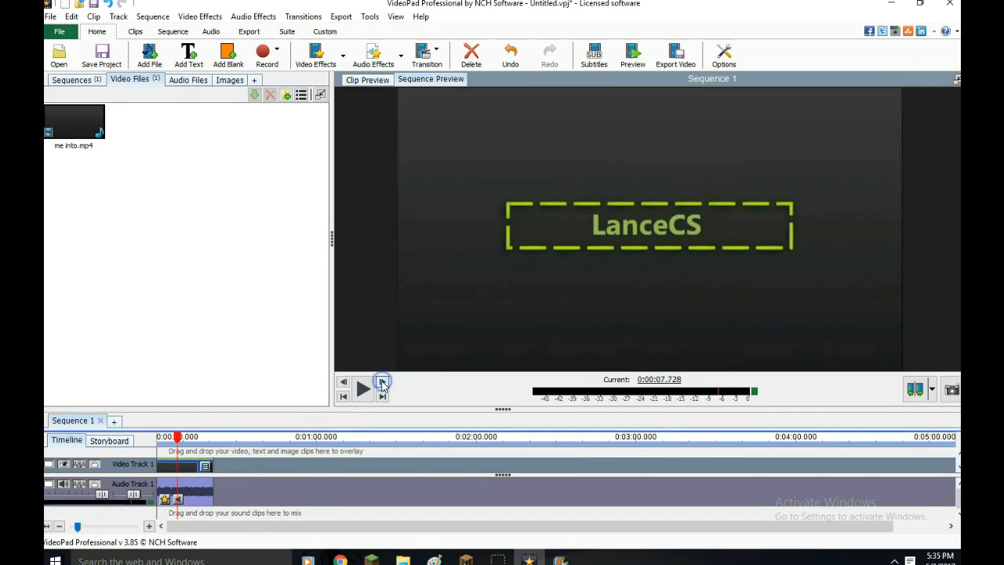
{"action": "mouse_move", "coordinate": [179, 436]}
{"action": "left_mouse_down"}
{"action": "mouse_move", "coordinate": [188, 437]}
{"action": "mouse_move", "coordinate": [180, 437]}
{"action": "left_mouse_up"}
{"action": "left_click", "coordinate": [362, 389]}
{"action": "left_click", "coordinate": [362, 389]}
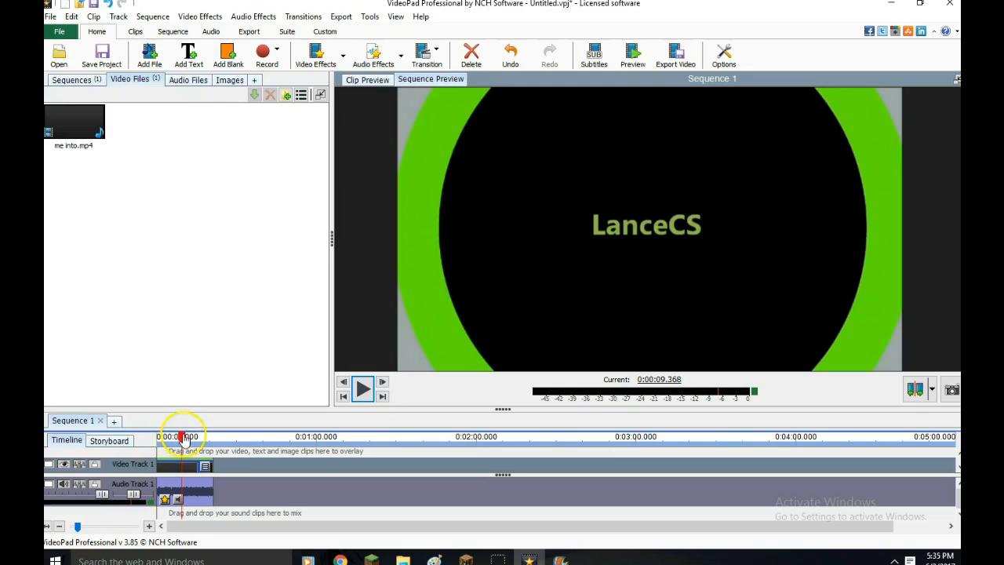
{"action": "mouse_move", "coordinate": [179, 439]}
{"action": "left_mouse_down"}
{"action": "mouse_move", "coordinate": [188, 437]}
{"action": "mouse_move", "coordinate": [178, 436]}
{"action": "left_mouse_up"}
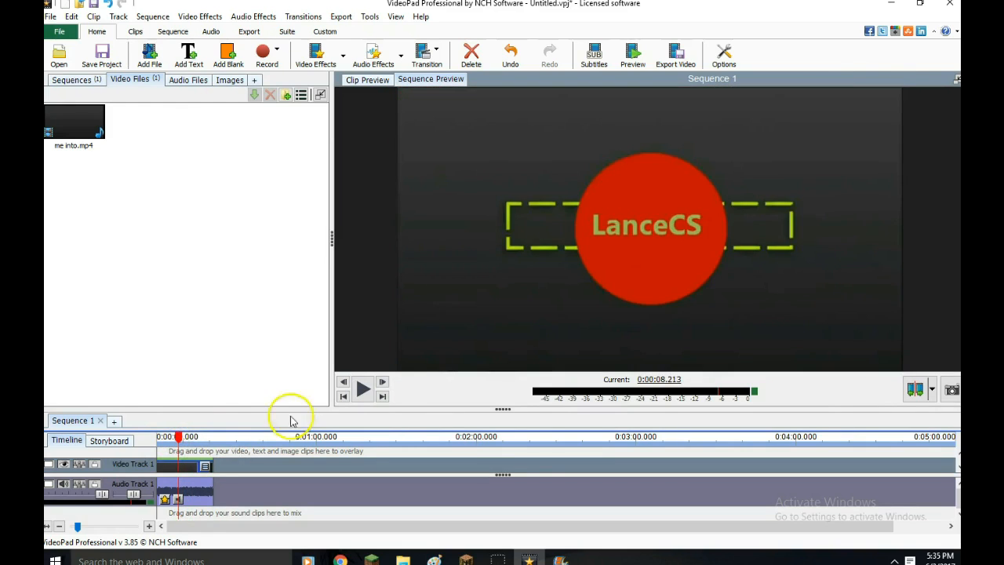
{"action": "left_click", "coordinate": [342, 382]}
{"action": "left_click", "coordinate": [343, 383]}
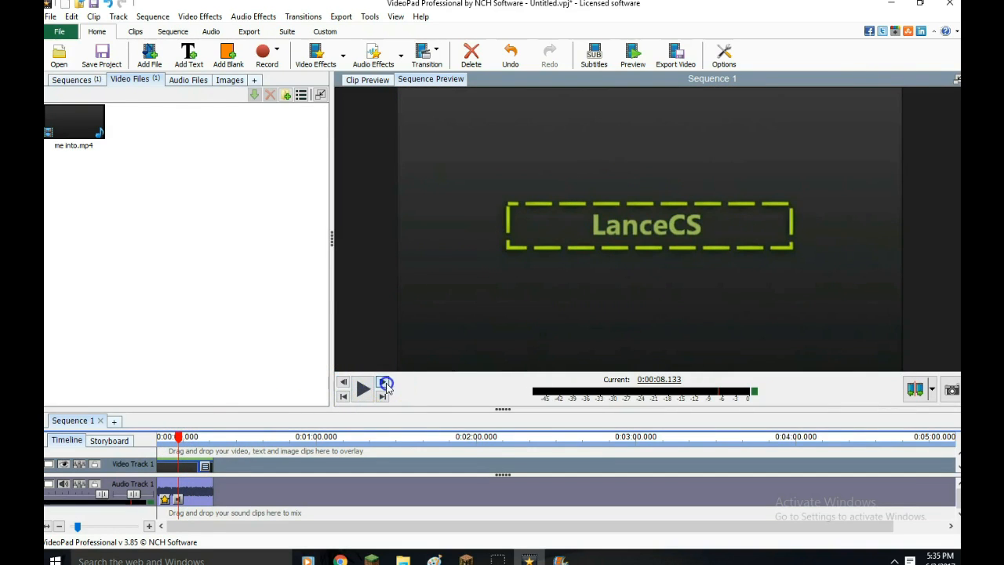
{"action": "left_click", "coordinate": [382, 382]}
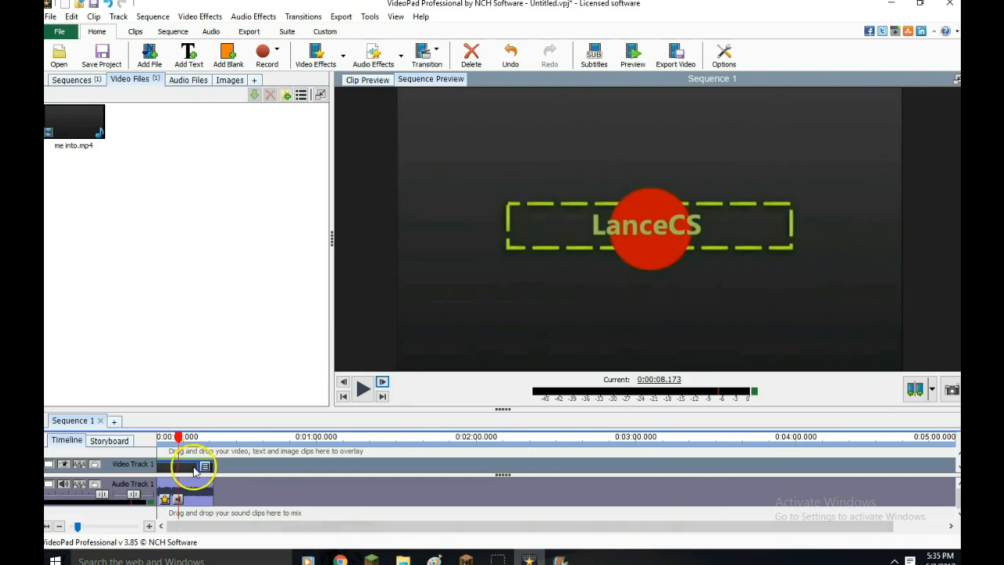
{"action": "scroll", "coordinate": [179, 455], "scroll_direction": "up", "scroll_amount": 5}
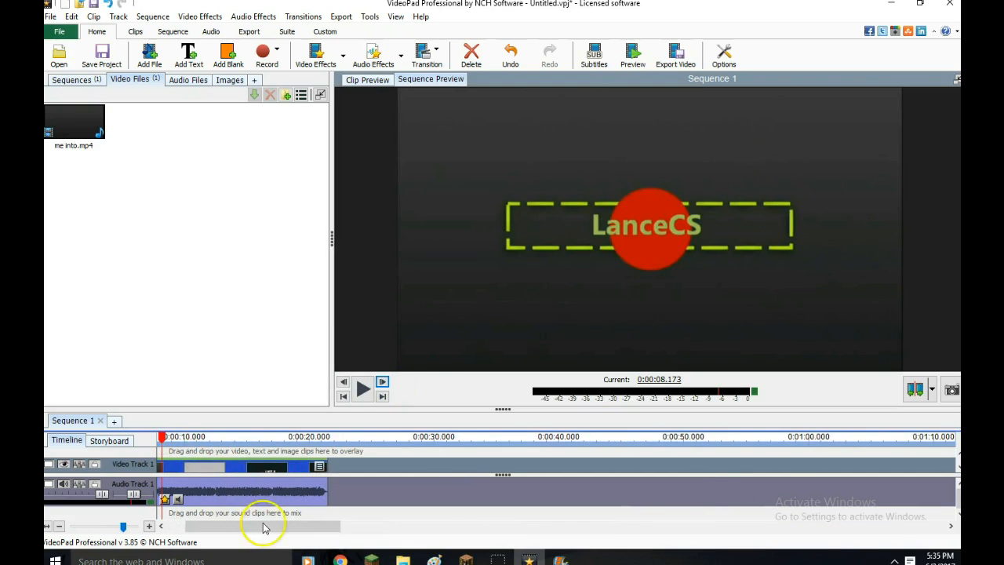
Split all tracks at 0:00:08.173, where the red circle appears, and again at 0:00:09.684 on the black frame
{"action": "left_click_drag", "start_coordinate": [248, 526], "coordinate": [199, 526]}
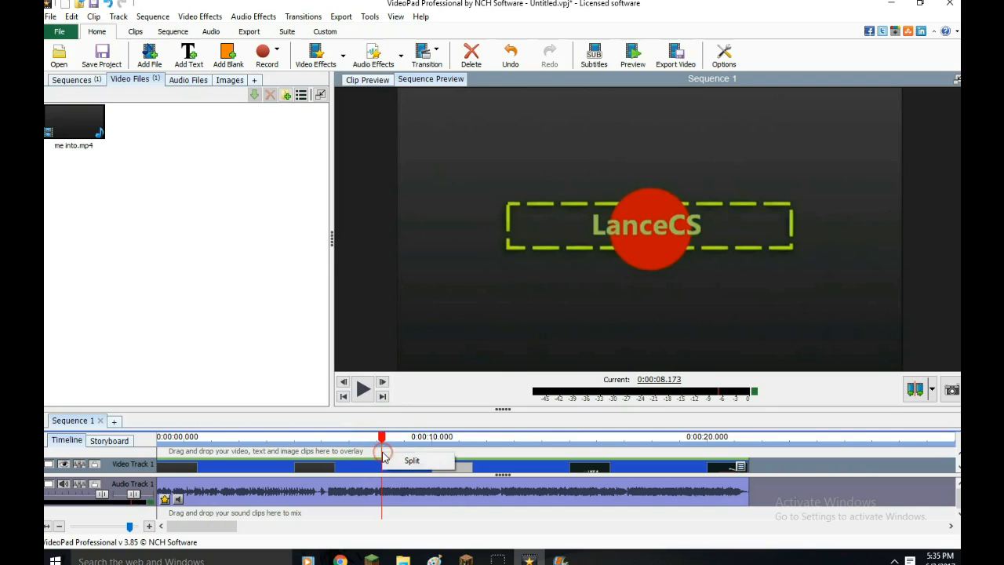
{"action": "left_click", "coordinate": [397, 464]}
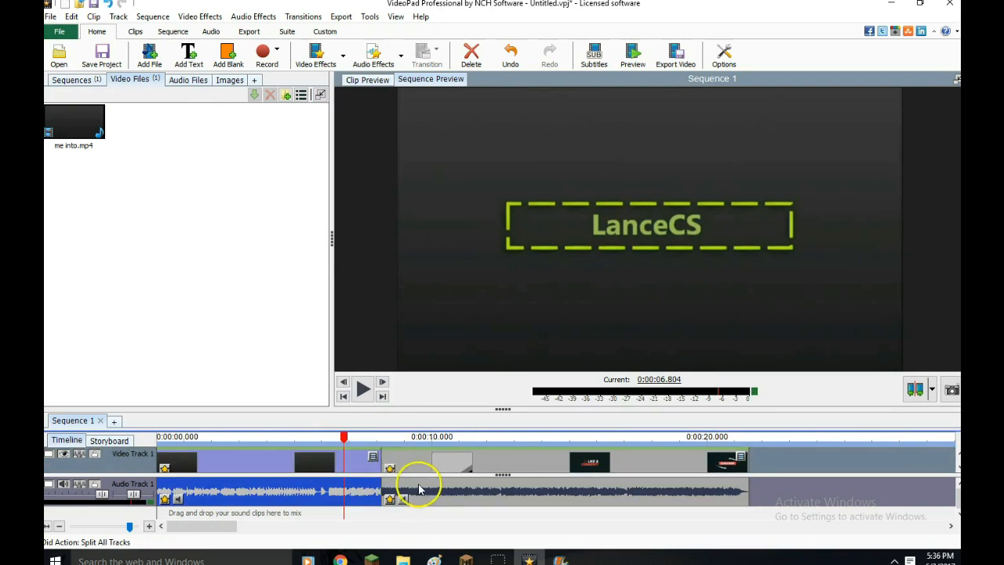
{"action": "left_click_drag", "start_coordinate": [344, 436], "coordinate": [426, 444]}
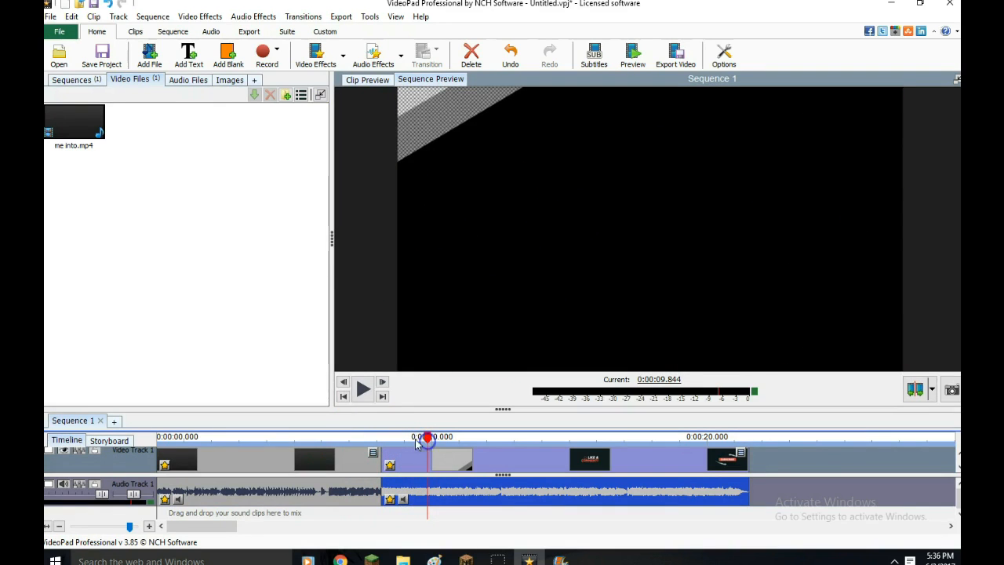
{"action": "left_click", "coordinate": [343, 382]}
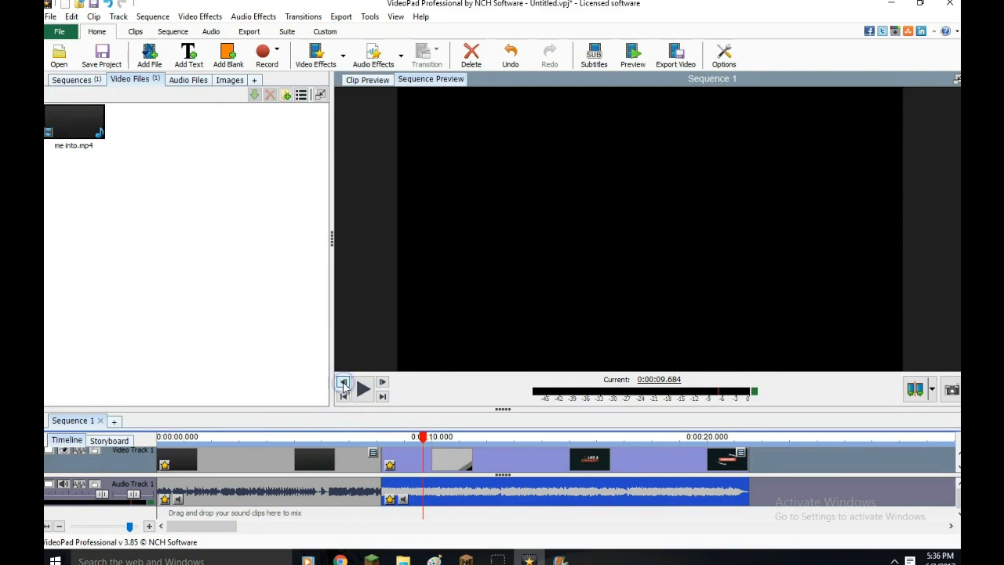
{"action": "left_click", "coordinate": [343, 386]}
{"action": "left_click", "coordinate": [384, 385]}
{"action": "right_click", "coordinate": [423, 453]}
{"action": "left_click", "coordinate": [446, 460]}
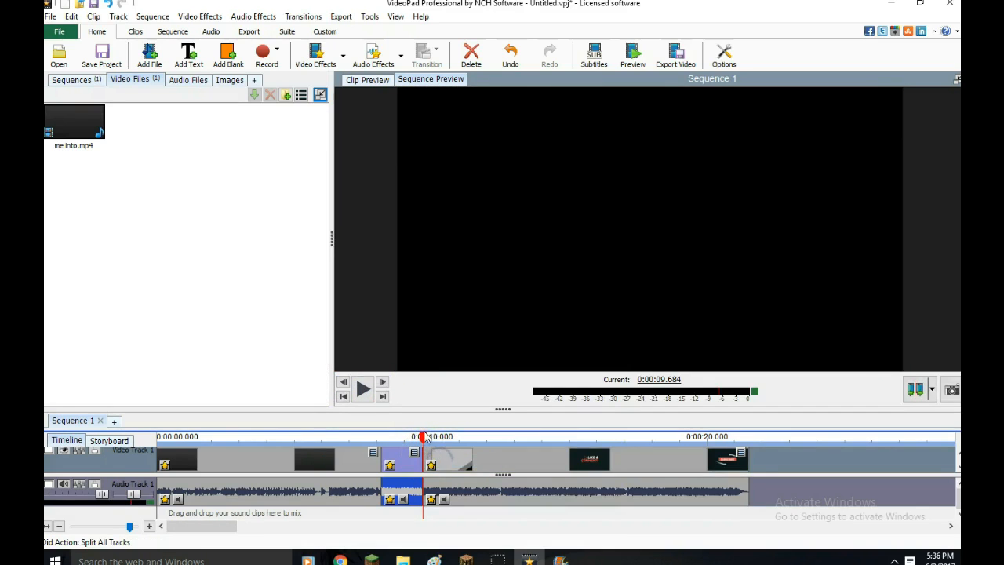
Inspect the three split segments by scrubbing through each one in the sequence preview
{"action": "left_click_drag", "start_coordinate": [423, 442], "coordinate": [239, 443]}
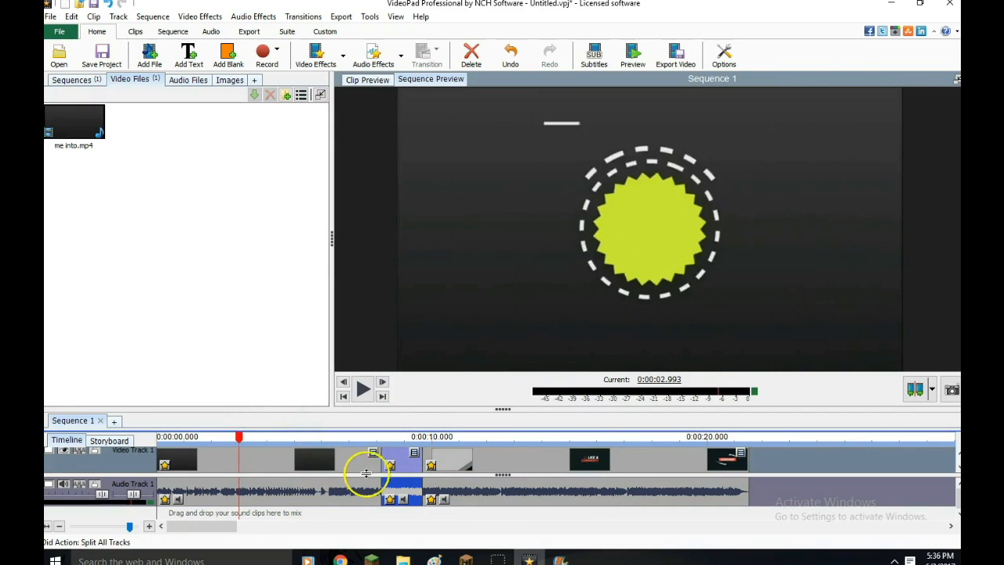
{"action": "left_click", "coordinate": [346, 463]}
{"action": "left_click", "coordinate": [388, 469]}
{"action": "left_click", "coordinate": [474, 466]}
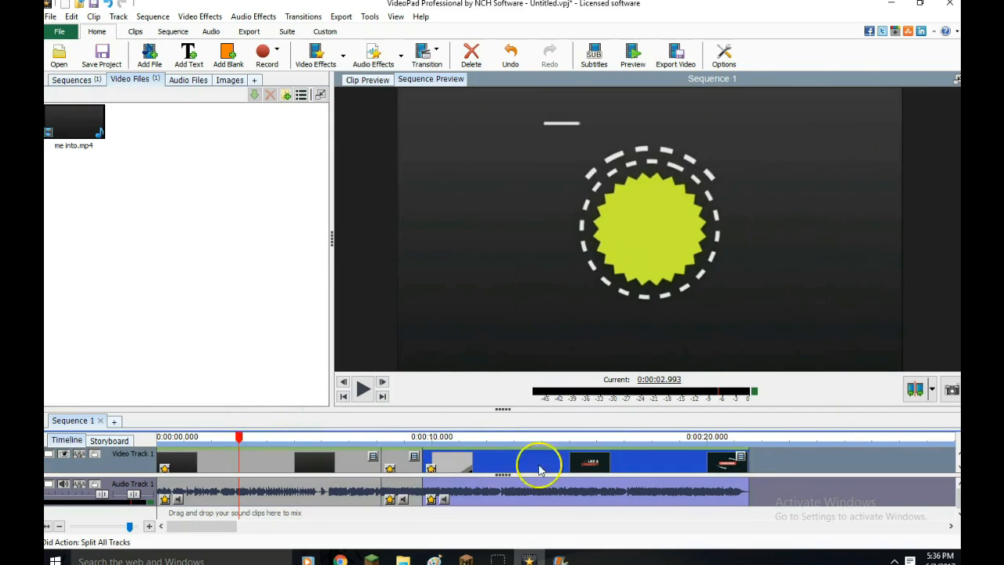
{"action": "left_click_drag", "start_coordinate": [467, 440], "coordinate": [515, 442]}
{"action": "left_click", "coordinate": [325, 458]}
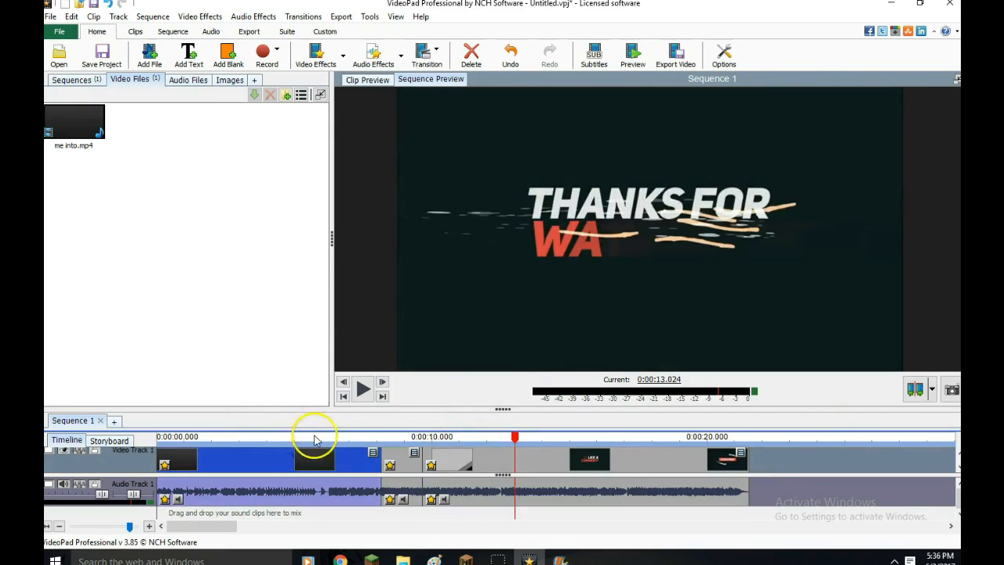
{"action": "left_click", "coordinate": [344, 441]}
{"action": "left_click_drag", "start_coordinate": [336, 439], "coordinate": [406, 439]}
{"action": "left_click", "coordinate": [402, 458]}
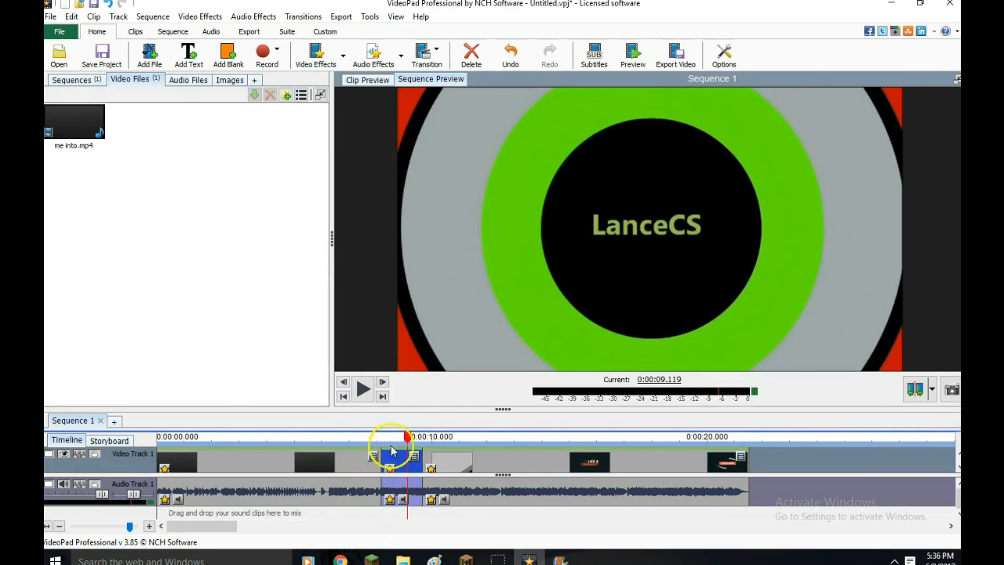
{"action": "mouse_move", "coordinate": [393, 442]}
{"action": "left_mouse_down"}
{"action": "mouse_move", "coordinate": [383, 440]}
{"action": "mouse_move", "coordinate": [428, 440]}
{"action": "mouse_move", "coordinate": [405, 438]}
{"action": "left_mouse_up"}
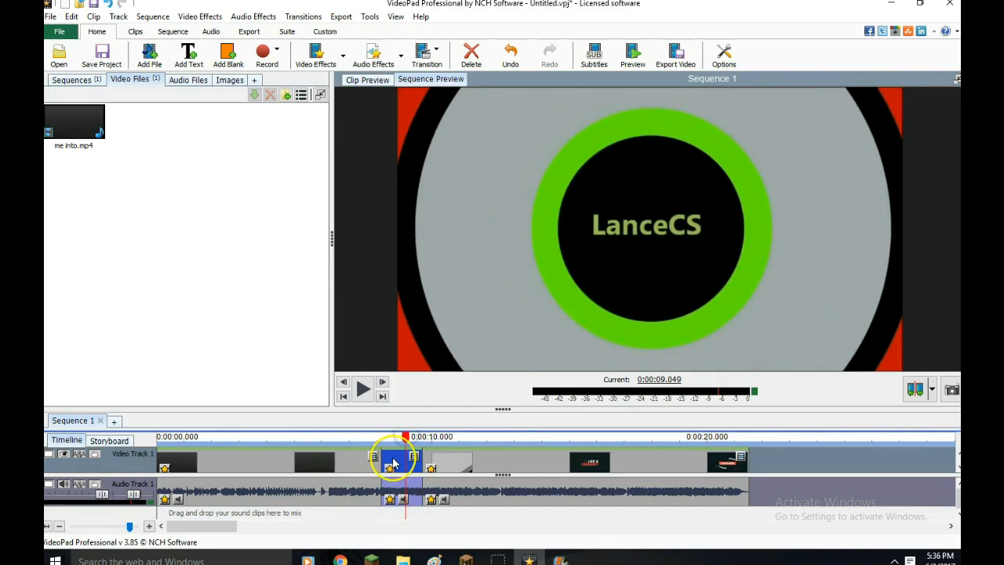
Delete the short middle segment and move the last segment against the end of the first to close the gap
{"action": "right_click", "coordinate": [392, 463]}
{"action": "left_click", "coordinate": [433, 385]}
{"action": "left_click_drag", "start_coordinate": [467, 458], "coordinate": [352, 439]}
Play back the join between the two remaining segments to check the transition from the title to the outro
{"action": "left_click", "coordinate": [364, 388]}
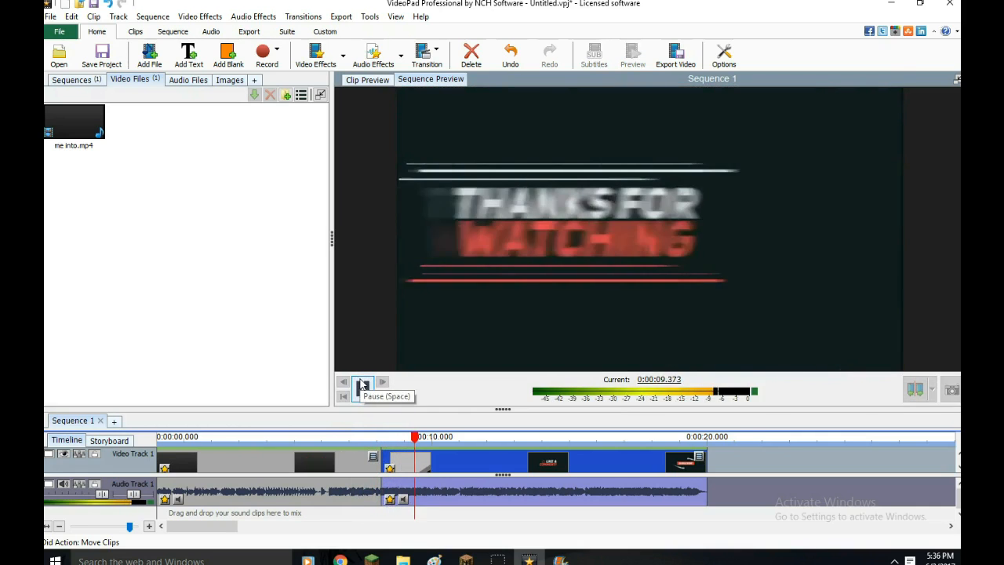
{"action": "left_click", "coordinate": [361, 382]}
{"action": "left_click", "coordinate": [380, 437]}
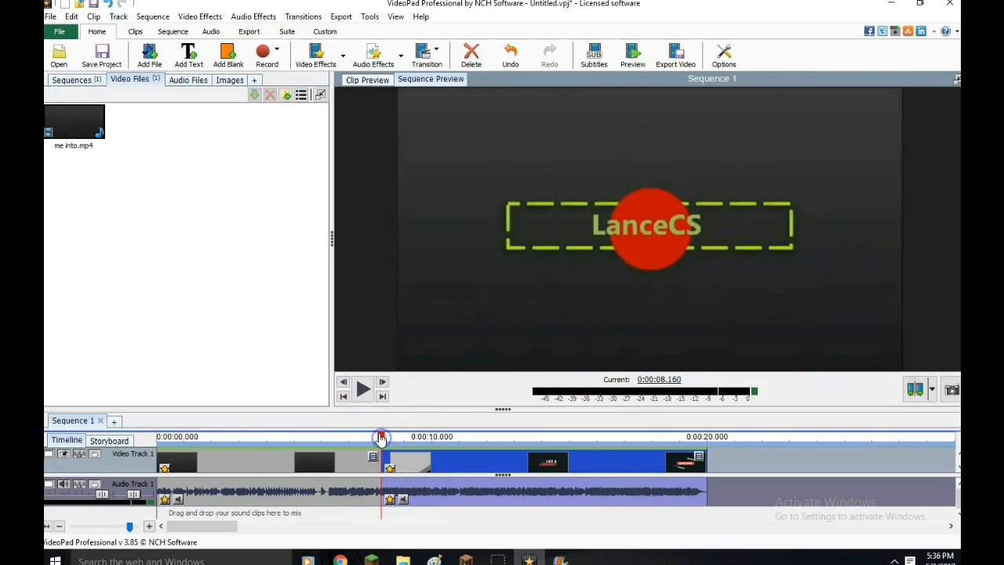
{"action": "left_click_drag", "start_coordinate": [380, 436], "coordinate": [393, 436]}
{"action": "left_click_drag", "start_coordinate": [380, 437], "coordinate": [357, 437]}
{"action": "left_click", "coordinate": [372, 390]}
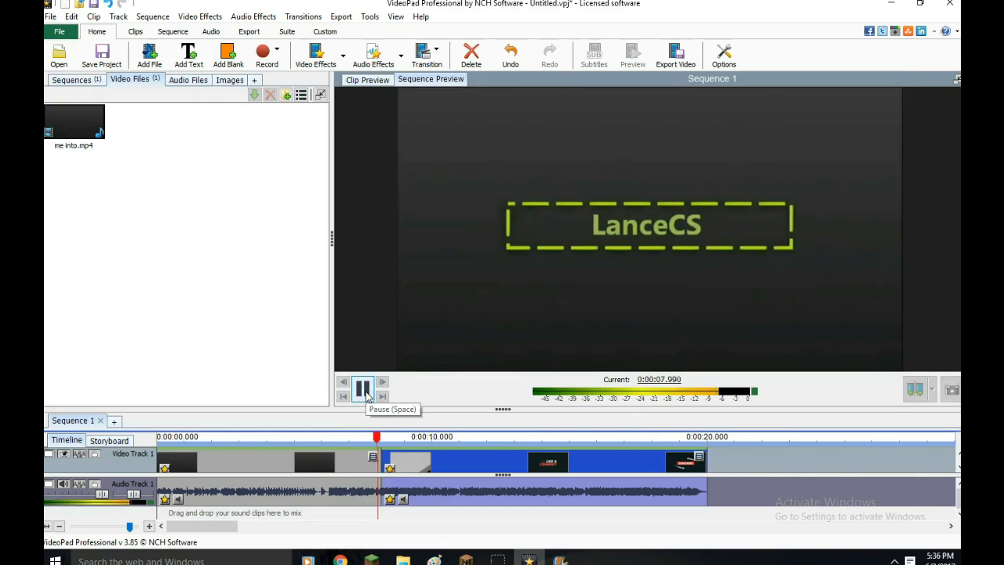
{"action": "left_click", "coordinate": [362, 388]}
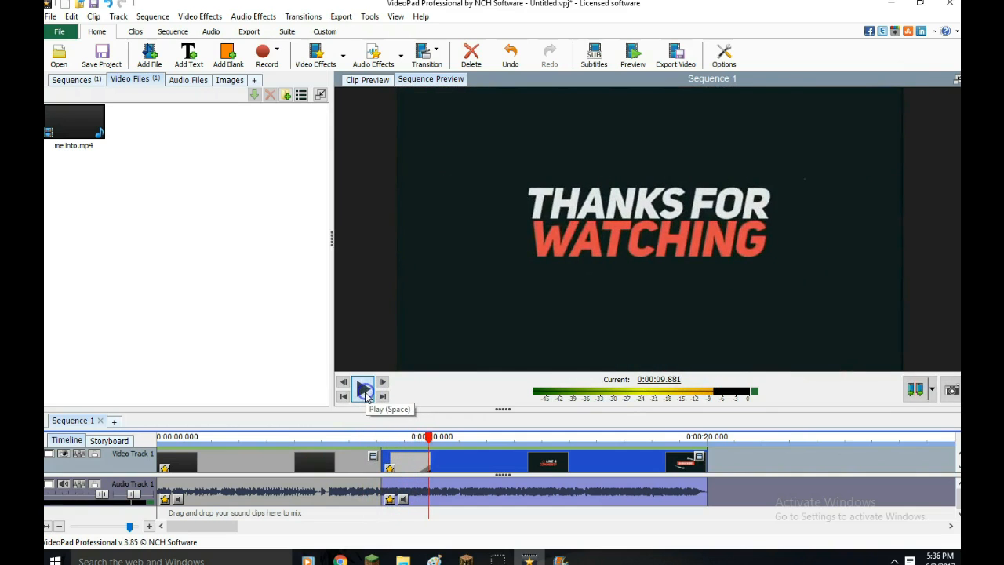
Split all tracks at 0:00:15.369, just before the red streak enters the frame
{"action": "mouse_move", "coordinate": [407, 439]}
{"action": "left_mouse_down"}
{"action": "mouse_move", "coordinate": [352, 428]}
{"action": "mouse_move", "coordinate": [293, 394]}
{"action": "mouse_move", "coordinate": [258, 442]}
{"action": "mouse_move", "coordinate": [594, 468]}
{"action": "mouse_move", "coordinate": [584, 446]}
{"action": "mouse_move", "coordinate": [693, 444]}
{"action": "mouse_move", "coordinate": [571, 447]}
{"action": "mouse_move", "coordinate": [581, 449]}
{"action": "left_mouse_up"}
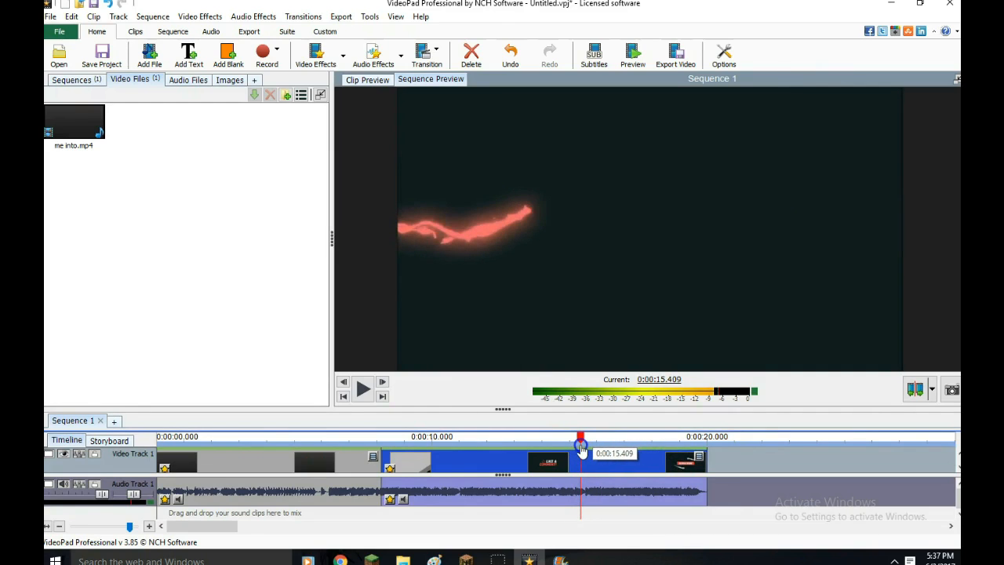
{"action": "left_click", "coordinate": [343, 383]}
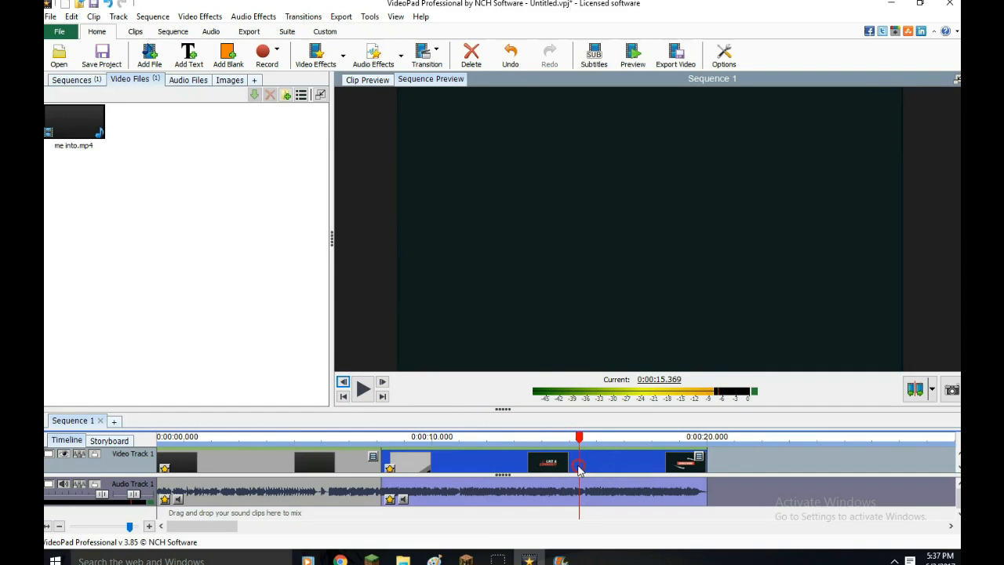
{"action": "left_click", "coordinate": [605, 475]}
Preview the SUBSCRIBE segment after the new split and compare it with the segment before it
{"action": "left_click", "coordinate": [363, 388]}
{"action": "left_click", "coordinate": [363, 388]}
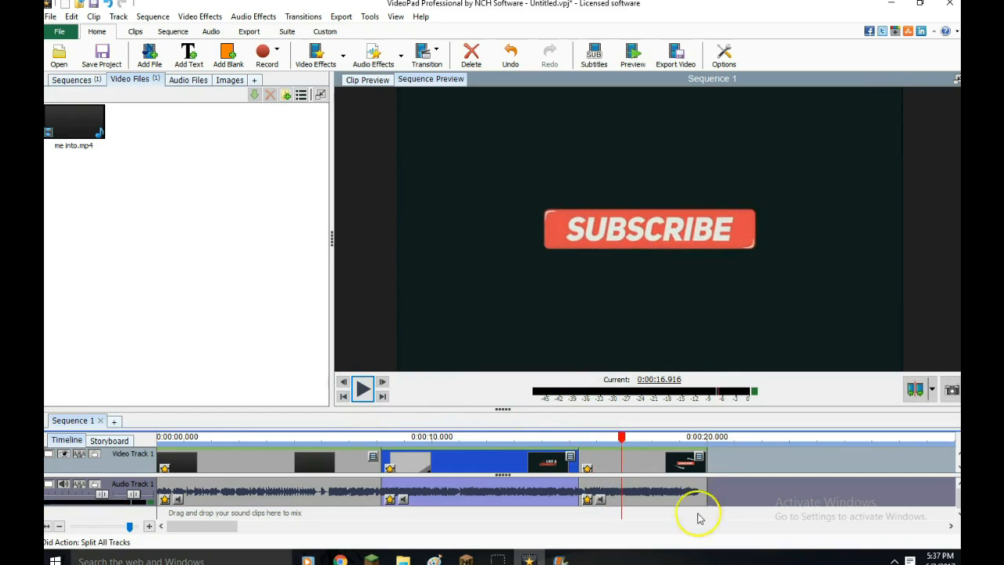
{"action": "left_click", "coordinate": [621, 448]}
{"action": "left_click_drag", "start_coordinate": [621, 448], "coordinate": [549, 459]}
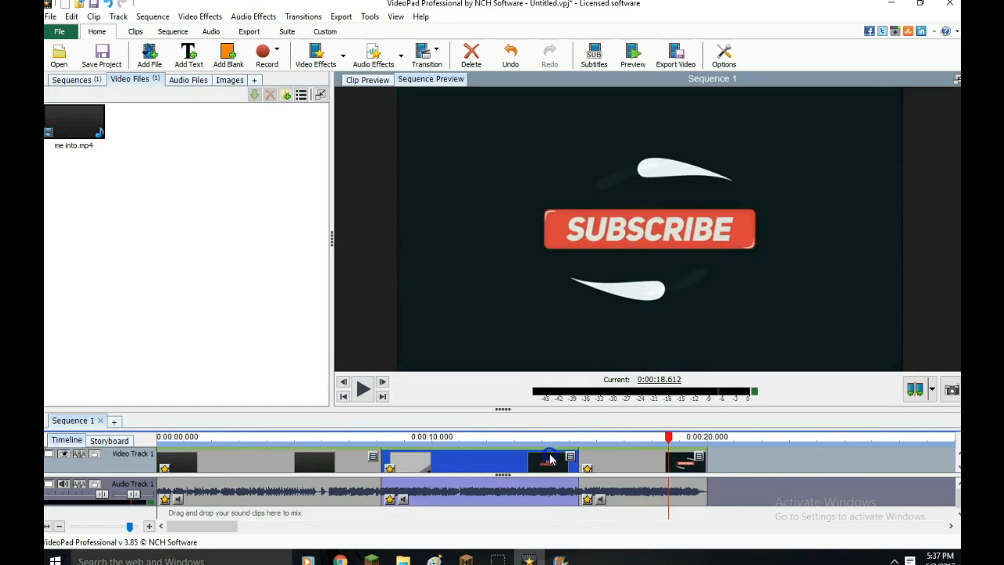
{"action": "left_click", "coordinate": [661, 502]}
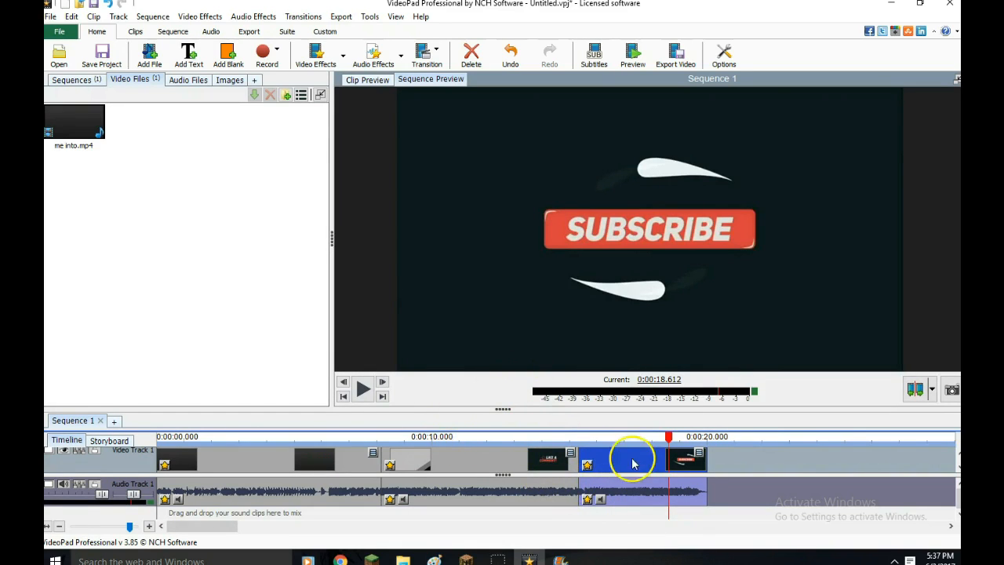
{"action": "left_click", "coordinate": [514, 463]}
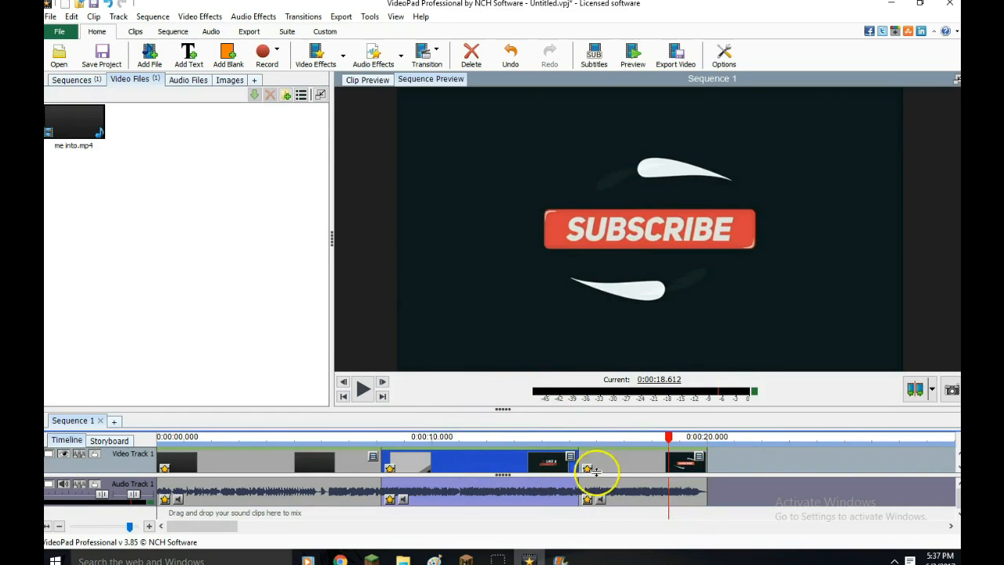
{"action": "right_click", "coordinate": [555, 458]}
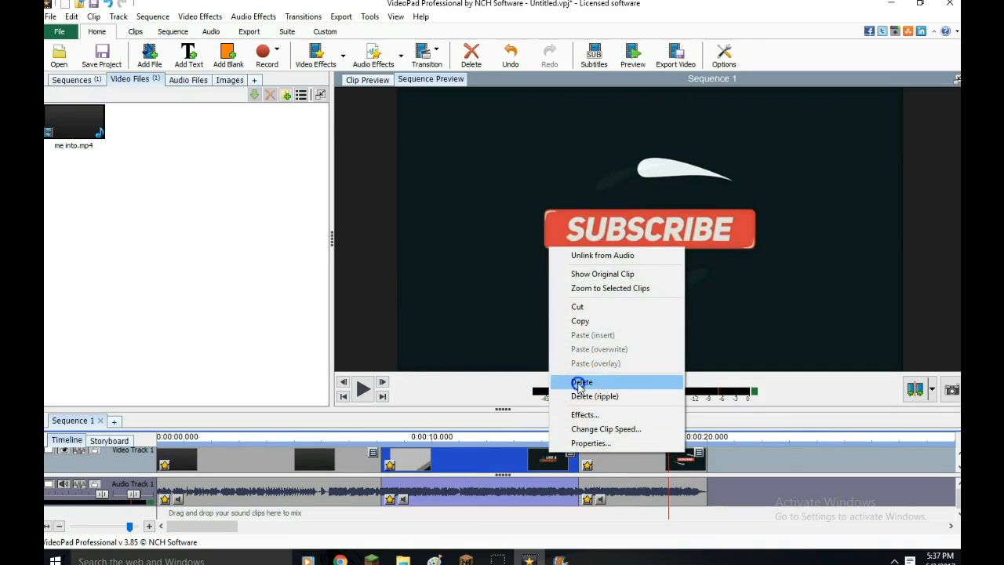
{"action": "left_click", "coordinate": [590, 381]}
{"action": "left_click", "coordinate": [71, 16]}
{"action": "left_click", "coordinate": [78, 29]}
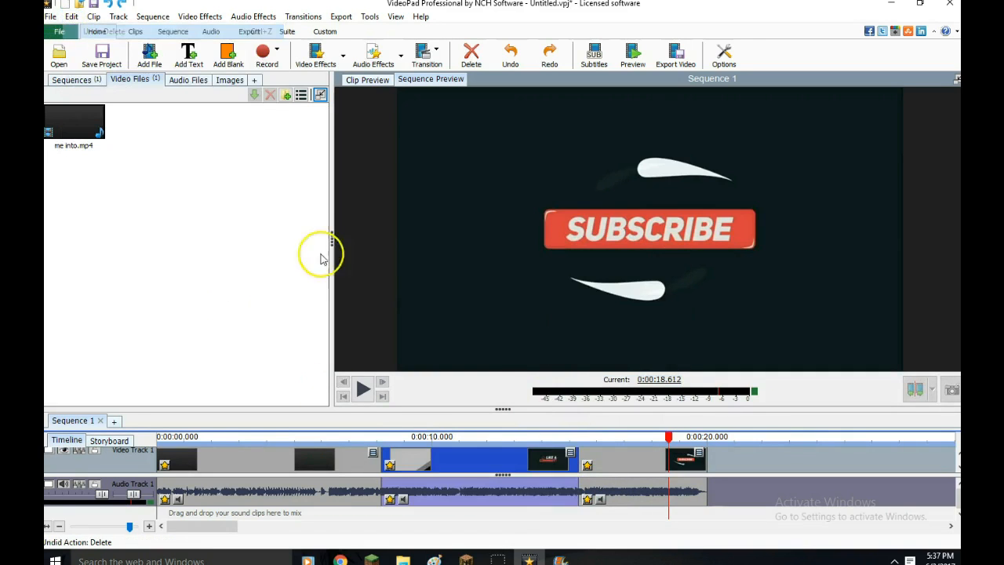
Delete the last segment, containing the SUBSCRIBE animation, from the timeline
{"action": "left_click", "coordinate": [628, 468]}
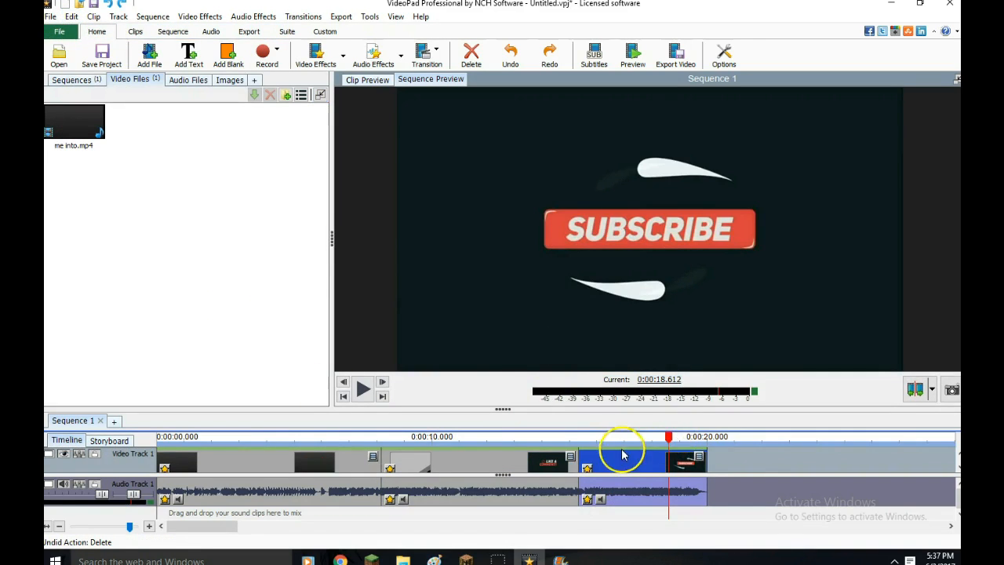
{"action": "scroll", "coordinate": [621, 460], "scroll_direction": "down", "scroll_amount": 1}
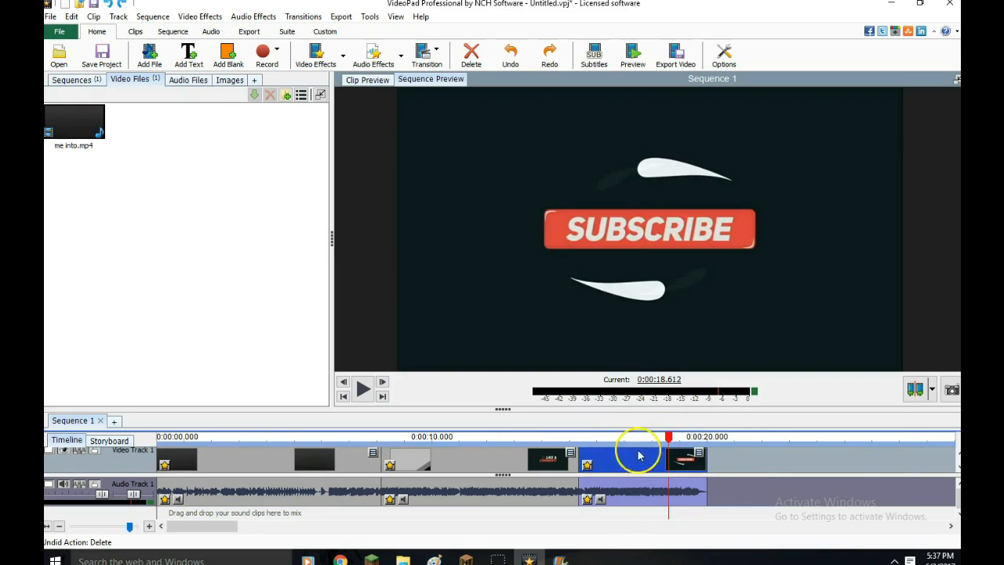
{"action": "right_click", "coordinate": [616, 463]}
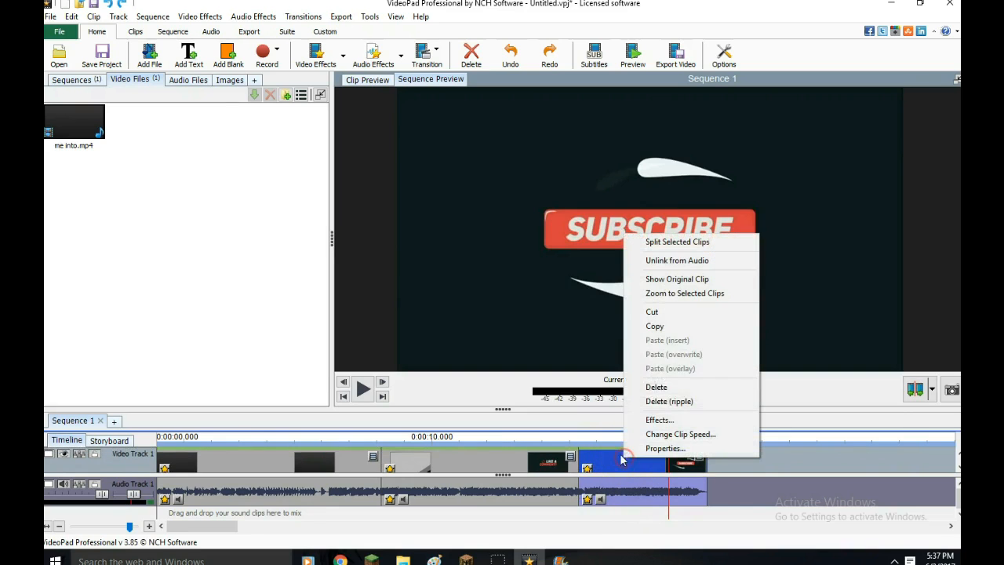
{"action": "left_click", "coordinate": [651, 385]}
Scrub the shortened sequence and play it across the join between its two segments
{"action": "left_click", "coordinate": [632, 441]}
{"action": "left_click_drag", "start_coordinate": [634, 444], "coordinate": [551, 444]}
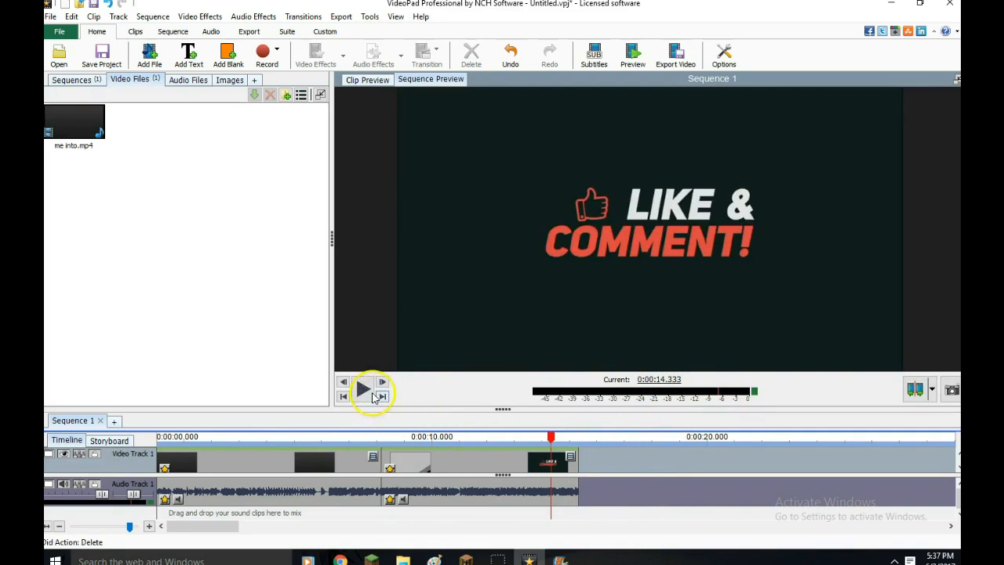
{"action": "left_click", "coordinate": [364, 390]}
{"action": "left_click", "coordinate": [367, 437]}
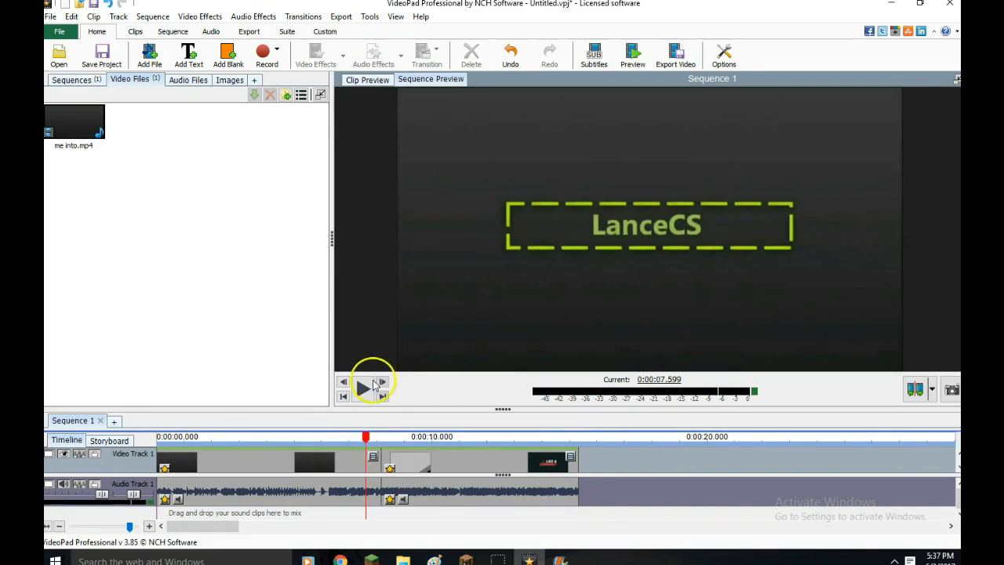
{"action": "left_click", "coordinate": [364, 389]}
{"action": "left_click", "coordinate": [364, 389]}
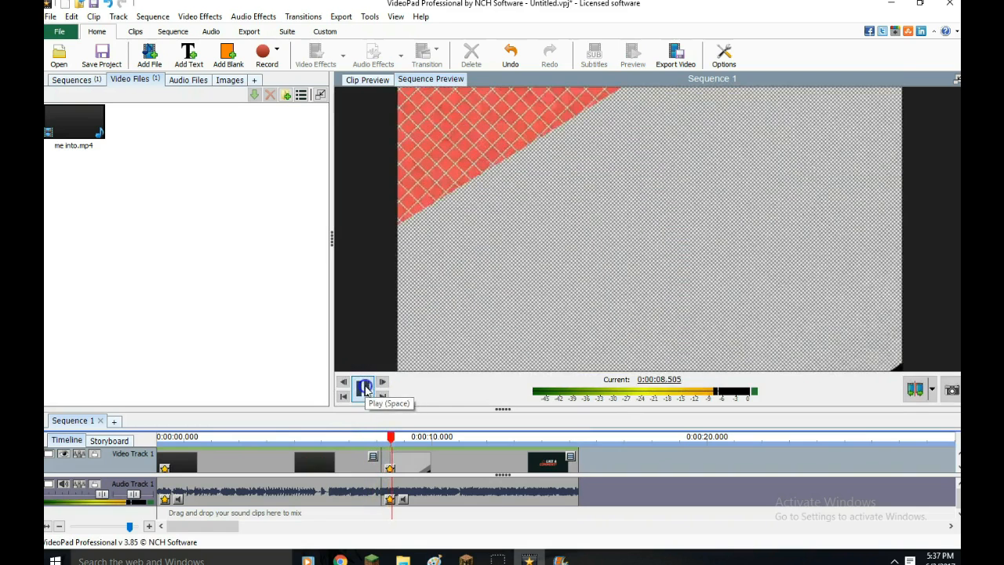
{"action": "right_click", "coordinate": [451, 474]}
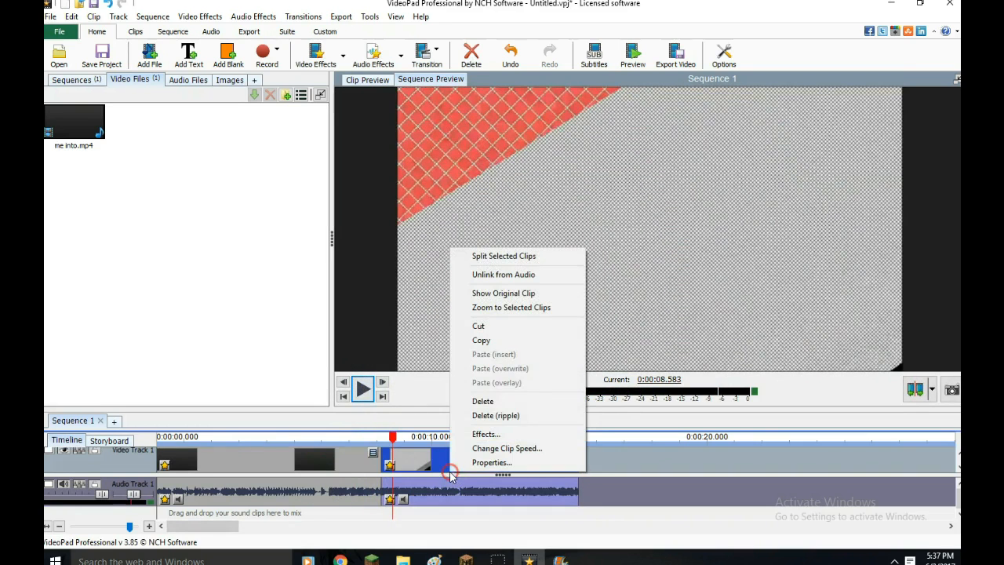
{"action": "left_click", "coordinate": [483, 402]}
{"action": "left_click_drag", "start_coordinate": [390, 441], "coordinate": [108, 461]}
{"action": "left_click", "coordinate": [71, 17]}
{"action": "left_click", "coordinate": [86, 32]}
Delete both remaining segments from the Sequence 1 timeline
{"action": "right_click", "coordinate": [499, 463]}
{"action": "left_click", "coordinate": [518, 393]}
{"action": "right_click", "coordinate": [304, 455]}
{"action": "left_click", "coordinate": [348, 382]}
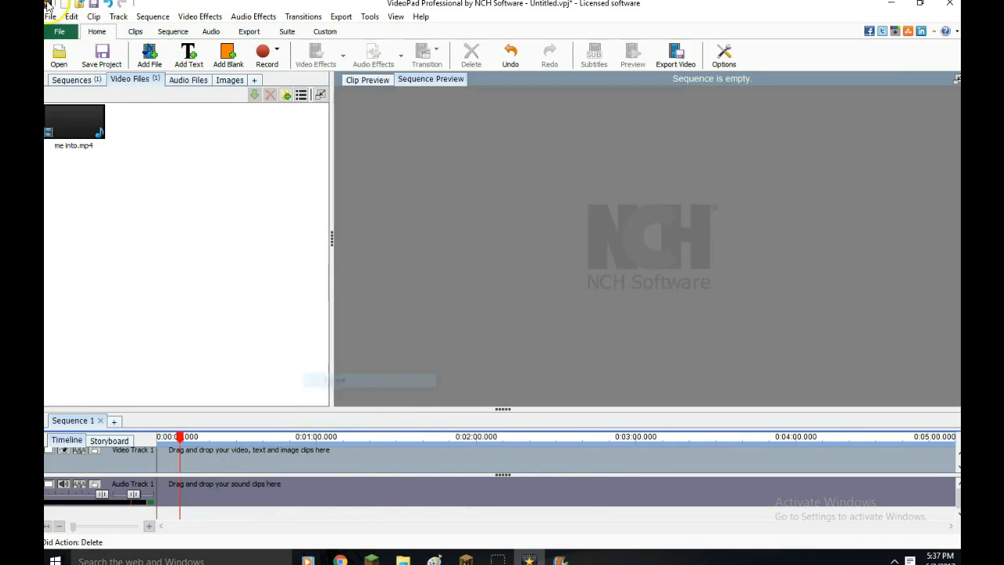
{"action": "left_click", "coordinate": [49, 17]}
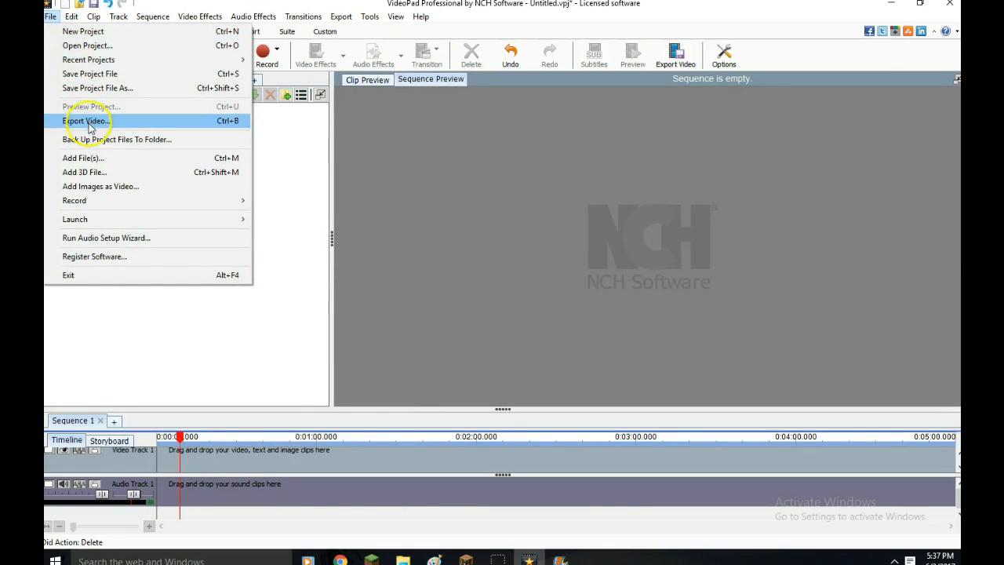
{"action": "mouse_move", "coordinate": [93, 16]}
{"action": "mouse_move", "coordinate": [49, 17]}
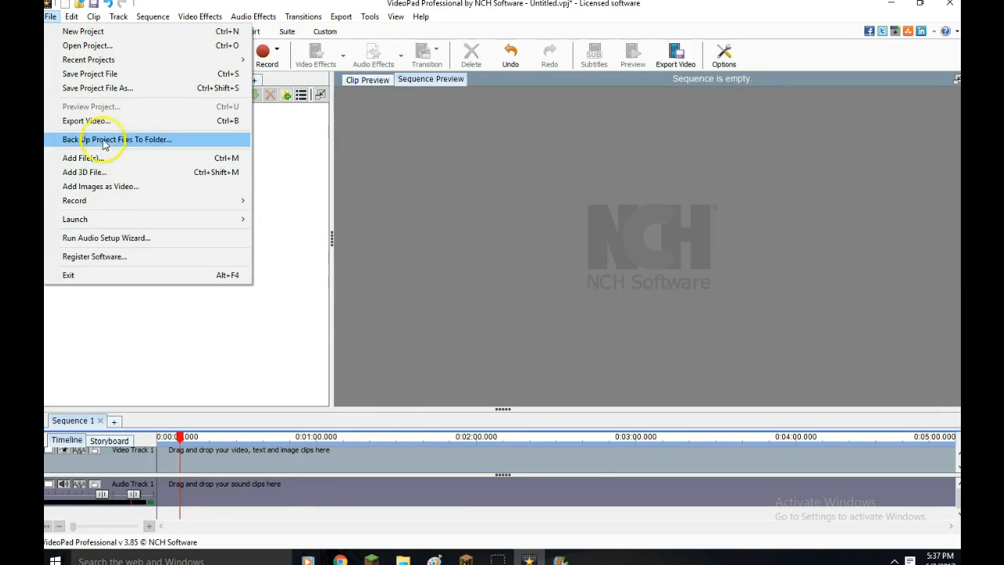
{"action": "left_click", "coordinate": [88, 172]}
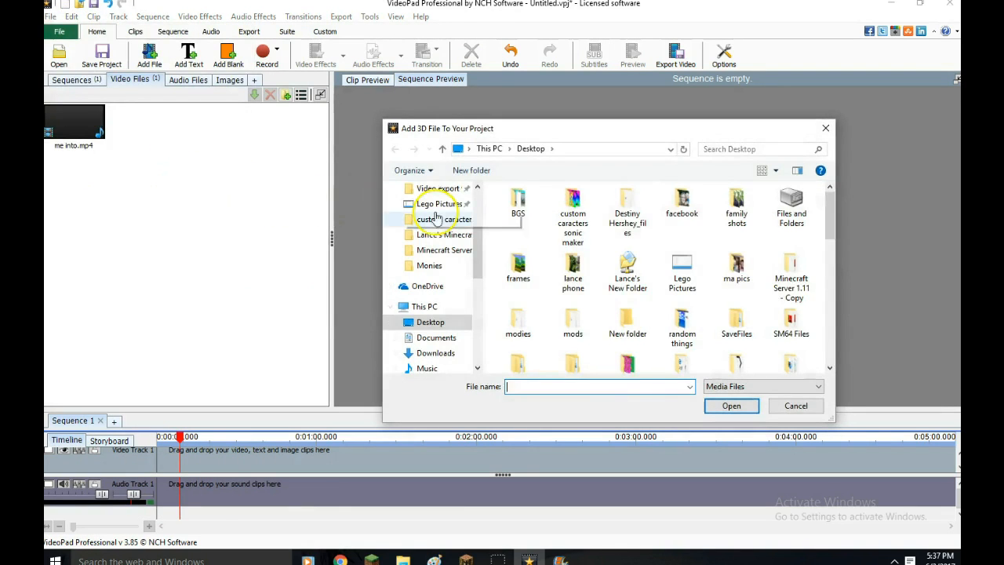
{"action": "scroll", "coordinate": [652, 231], "scroll_direction": "down", "scroll_amount": 10}
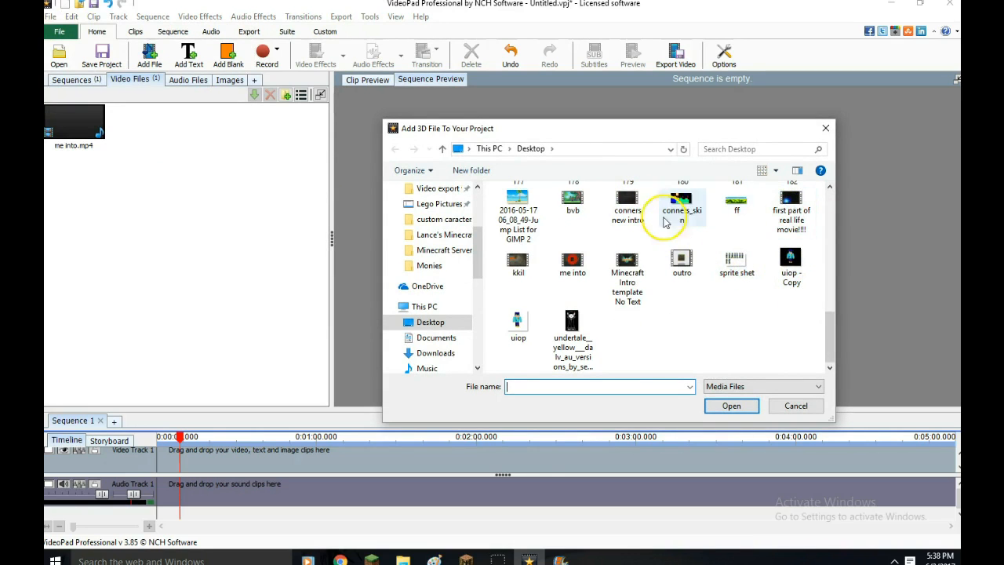
{"action": "double_click", "coordinate": [569, 273]}
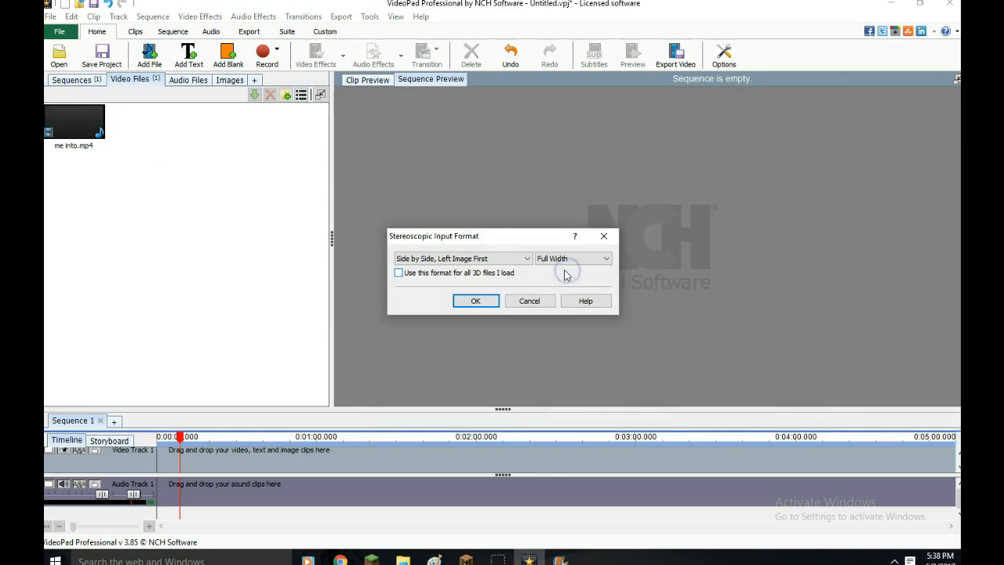
{"action": "left_click", "coordinate": [603, 235]}
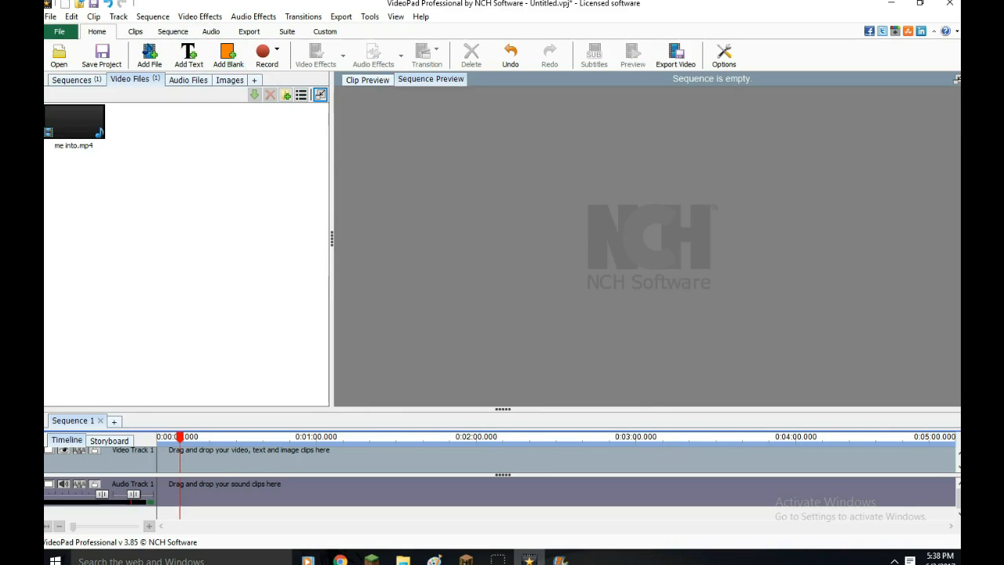
Import the me into video from the desktop again and place it at the start of the Sequence 1 timeline
{"action": "left_click", "coordinate": [50, 17]}
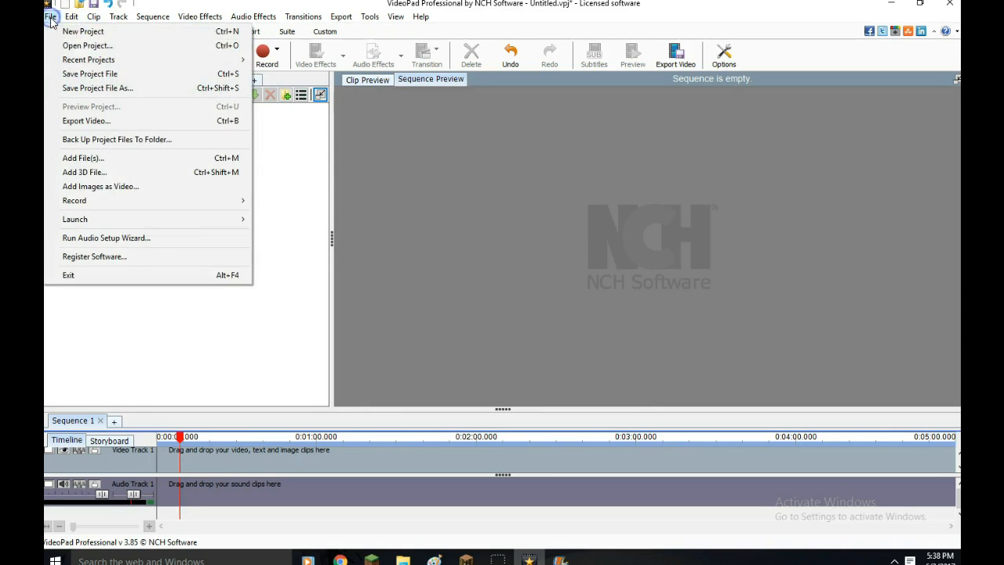
{"action": "left_click", "coordinate": [127, 159]}
{"action": "scroll", "coordinate": [588, 270], "scroll_direction": "down", "scroll_amount": 5}
{"action": "double_click", "coordinate": [635, 267]}
{"action": "left_click_drag", "start_coordinate": [83, 135], "coordinate": [189, 483]}
Delete me into.mp4 from the video files and return the playhead to the start of the sequence
{"action": "right_click", "coordinate": [137, 145]}
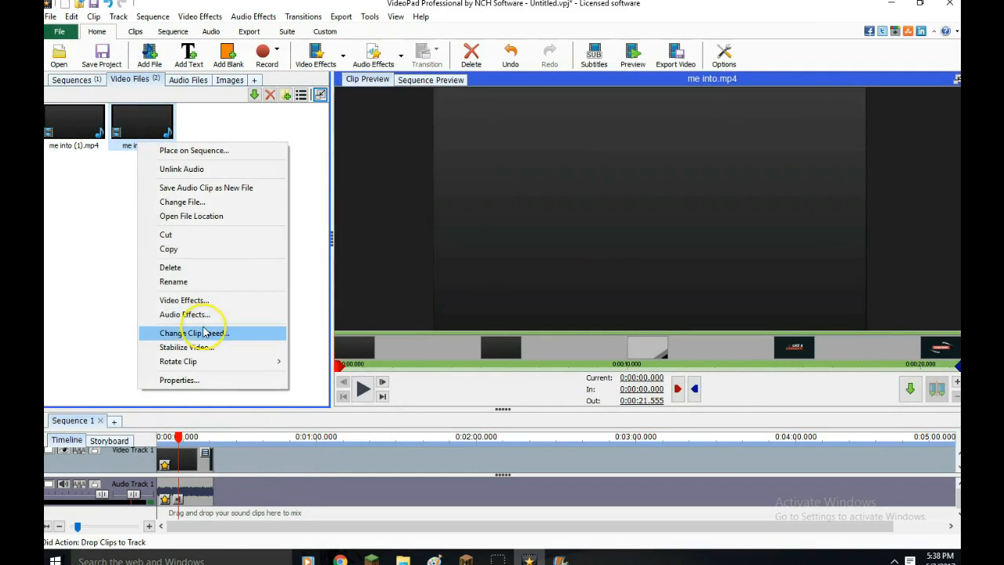
{"action": "left_click", "coordinate": [247, 268]}
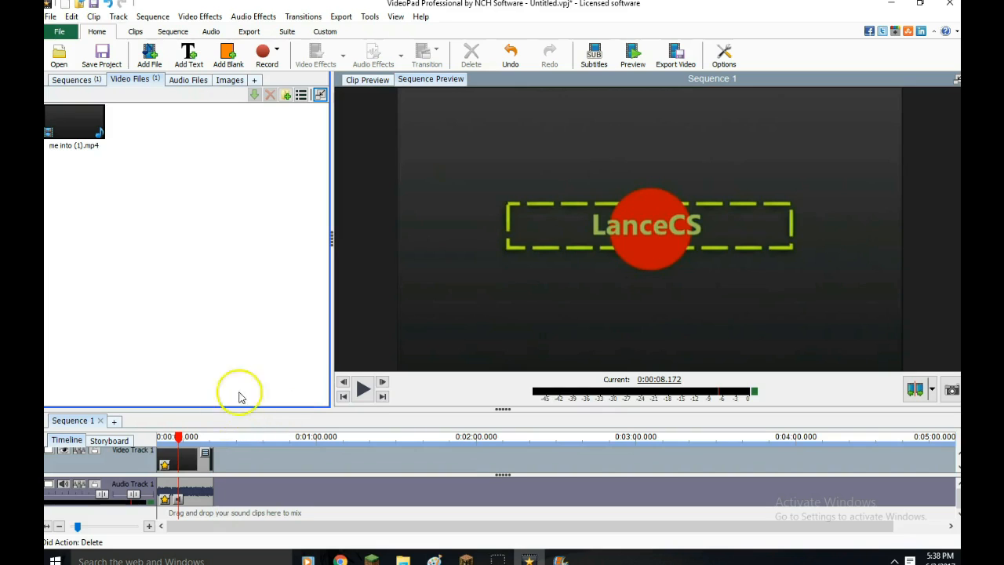
{"action": "left_click_drag", "start_coordinate": [179, 441], "coordinate": [114, 441]}
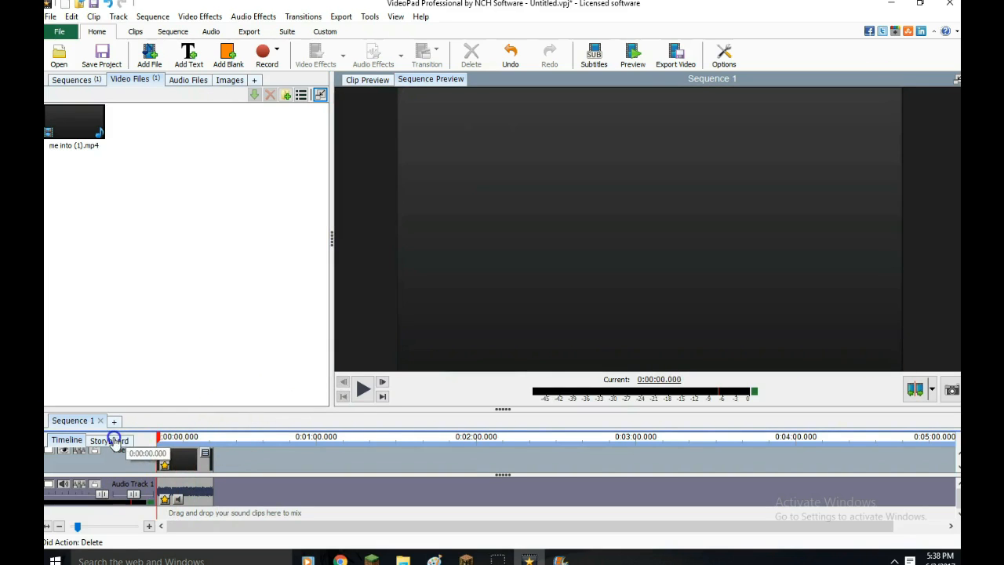
Mute the intro clip's audio on Audio Track 1 and play the opening of the sequence to check it
{"action": "left_click", "coordinate": [175, 492]}
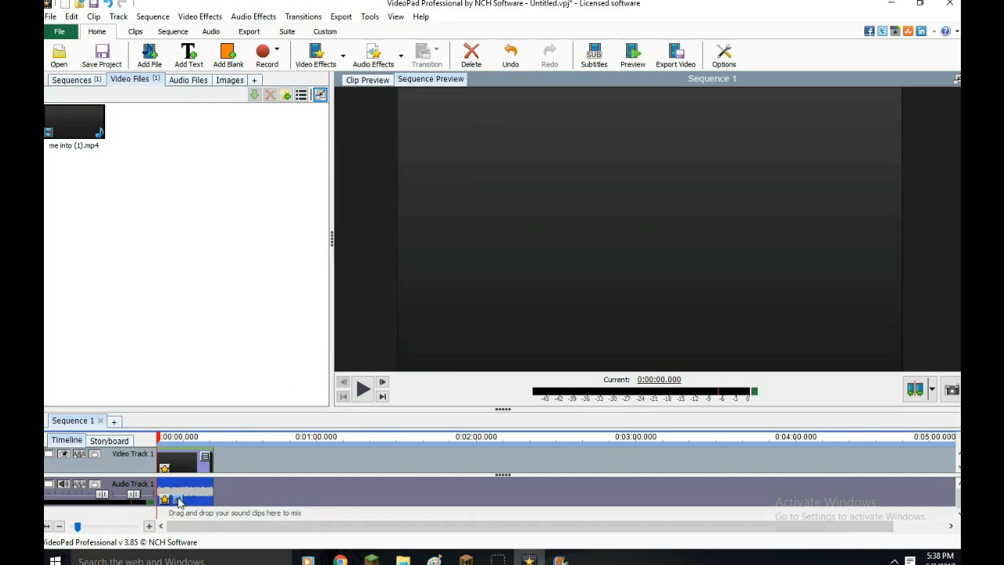
{"action": "left_click", "coordinate": [179, 500]}
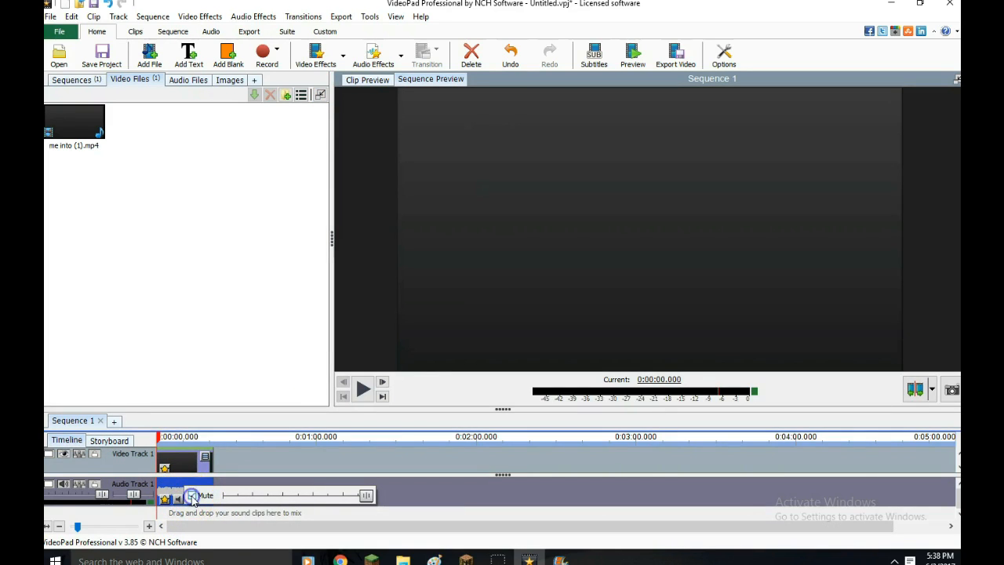
{"action": "left_click_drag", "start_coordinate": [178, 436], "coordinate": [130, 438]}
{"action": "scroll", "coordinate": [180, 502], "scroll_direction": "up", "scroll_amount": 4}
{"action": "scroll", "coordinate": [176, 504], "scroll_direction": "down", "scroll_amount": 4}
{"action": "left_click", "coordinate": [364, 390]}
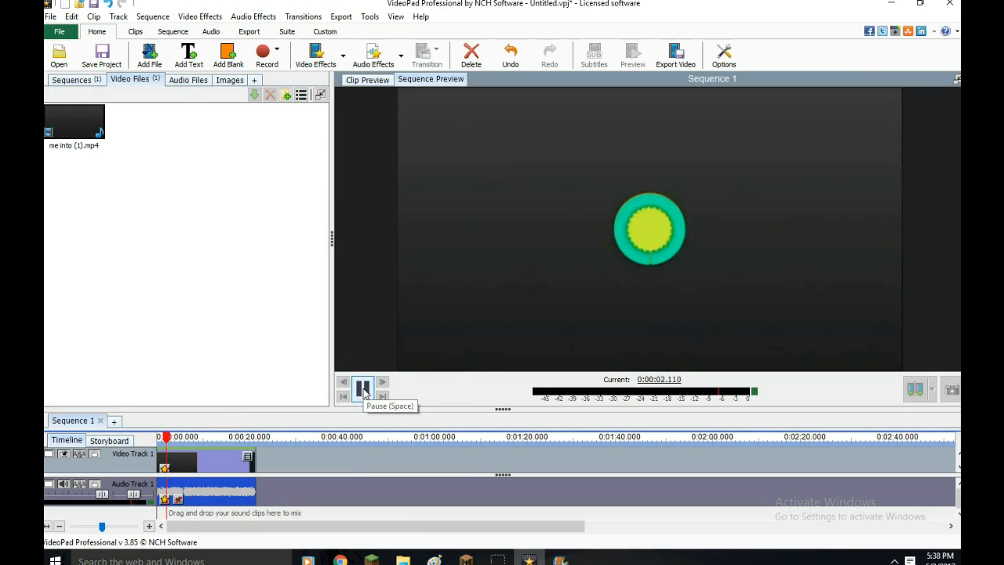
{"action": "left_click", "coordinate": [364, 390]}
{"action": "left_click_drag", "start_coordinate": [165, 443], "coordinate": [75, 436]}
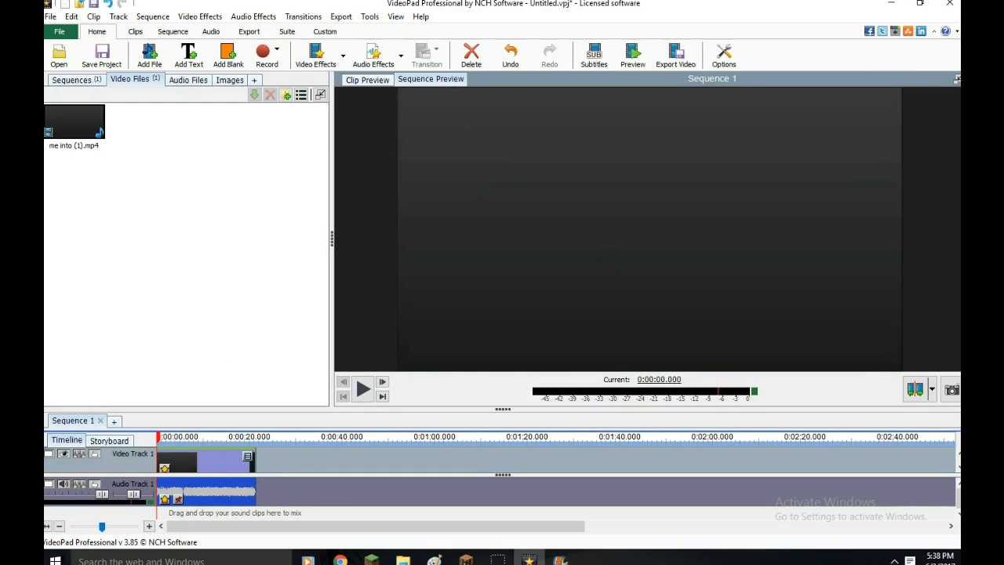
Import the Candyland - Tobu music file from the desktop's sprite stuff > sonic music folder into the project
{"action": "left_click", "coordinate": [58, 29]}
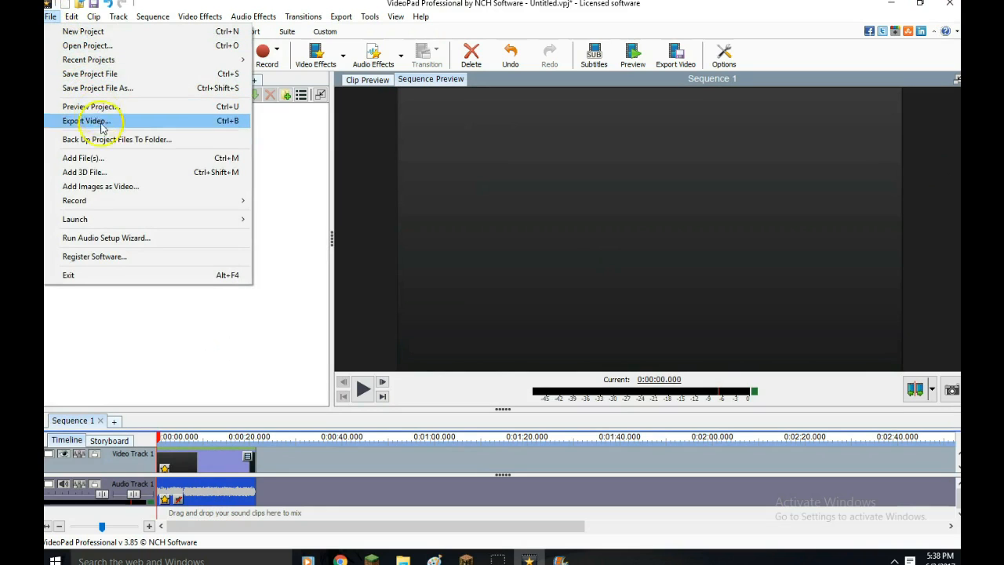
{"action": "left_click", "coordinate": [105, 157]}
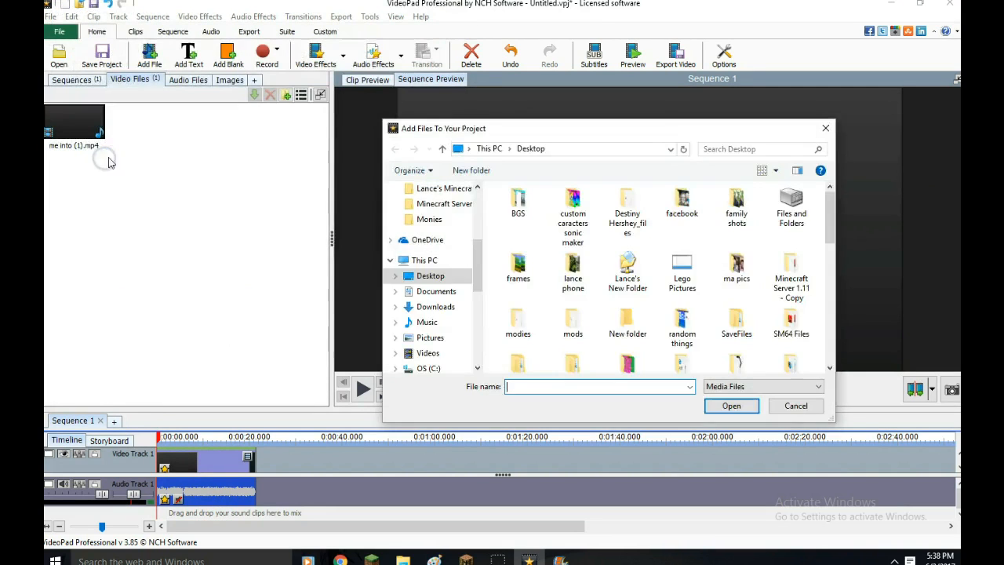
{"action": "left_click", "coordinate": [789, 342]}
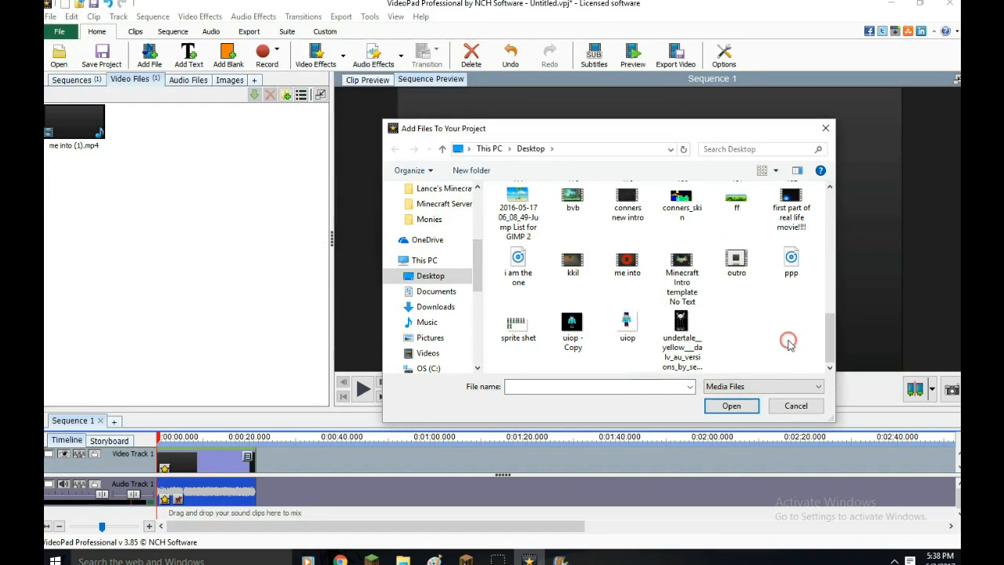
{"action": "scroll", "coordinate": [789, 342], "scroll_direction": "up", "scroll_amount": 2}
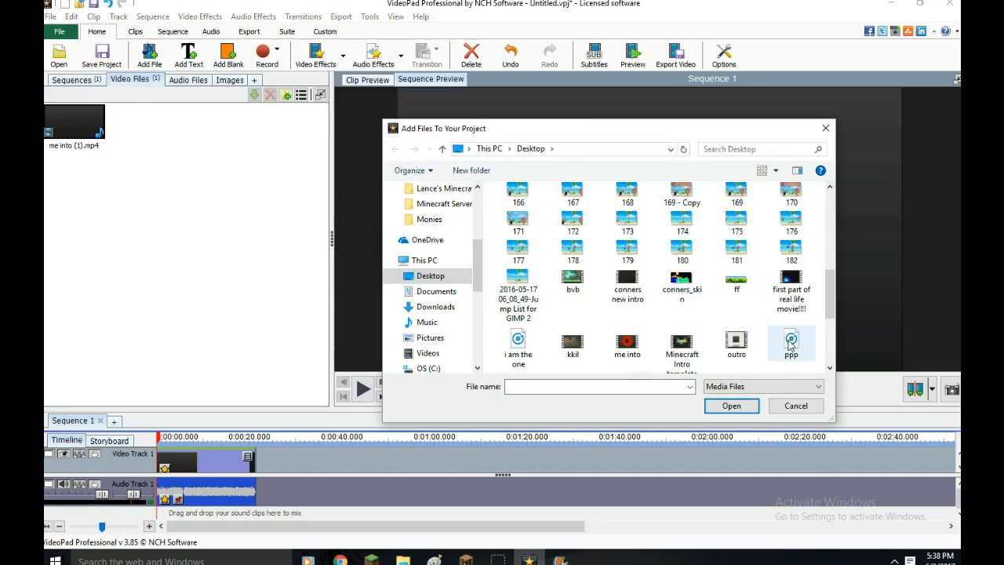
{"action": "scroll", "coordinate": [791, 343], "scroll_direction": "up", "scroll_amount": 5}
{"action": "scroll", "coordinate": [790, 345], "scroll_direction": "down", "scroll_amount": 5}
{"action": "scroll", "coordinate": [790, 342], "scroll_direction": "up", "scroll_amount": 5}
{"action": "scroll", "coordinate": [787, 335], "scroll_direction": "down", "scroll_amount": 2}
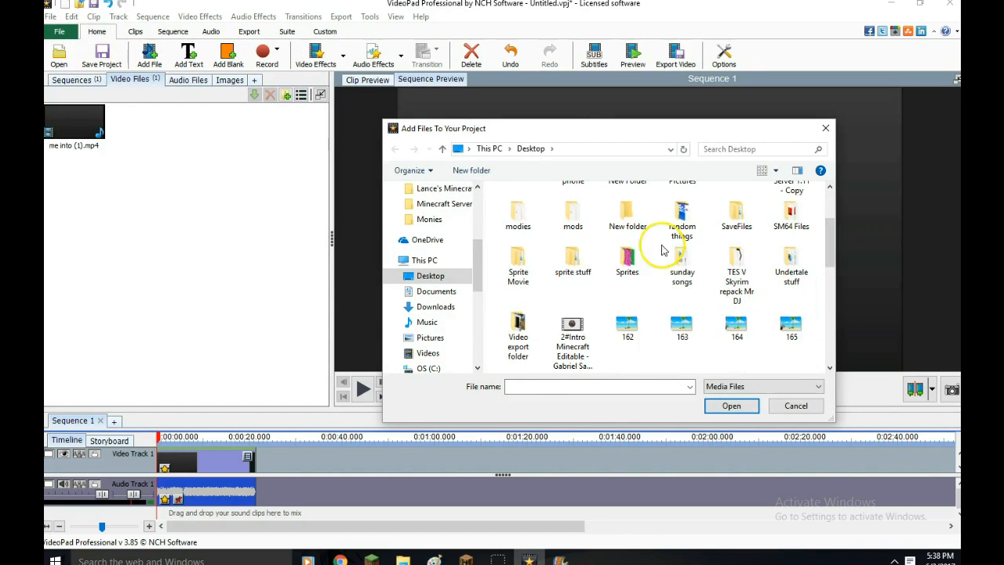
{"action": "double_click", "coordinate": [556, 269]}
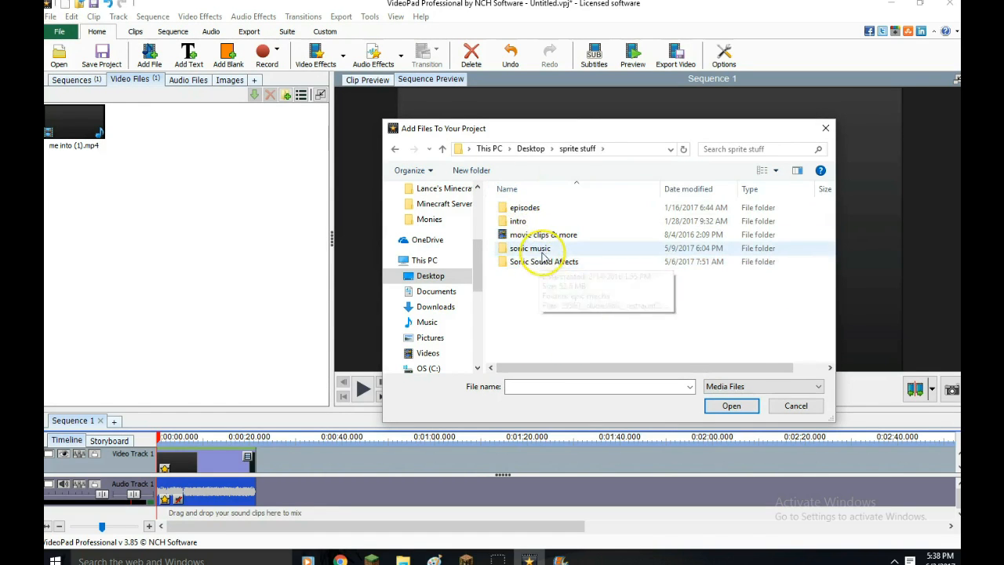
{"action": "double_click", "coordinate": [530, 248]}
{"action": "scroll", "coordinate": [584, 270], "scroll_direction": "down", "scroll_amount": 3}
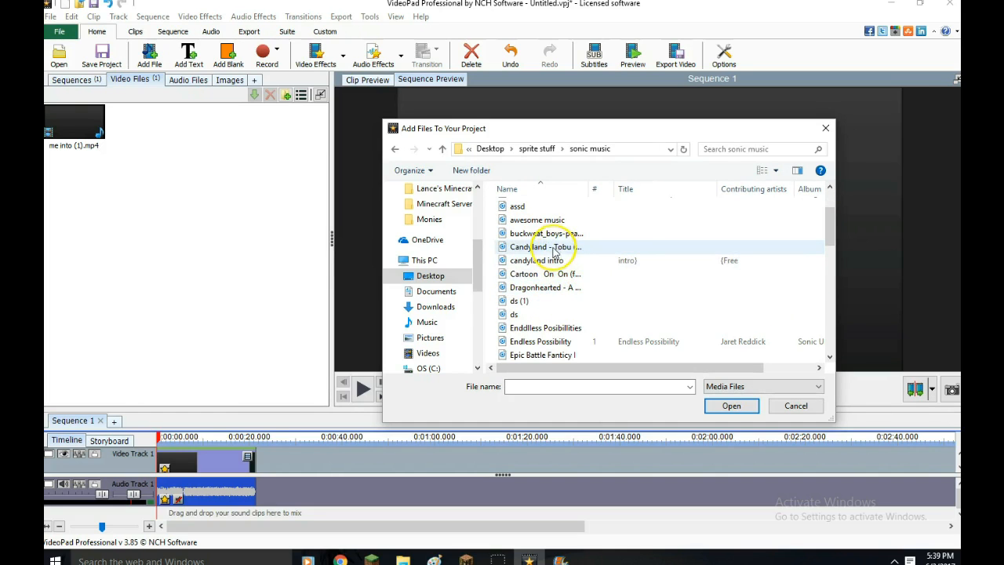
{"action": "double_click", "coordinate": [554, 248]}
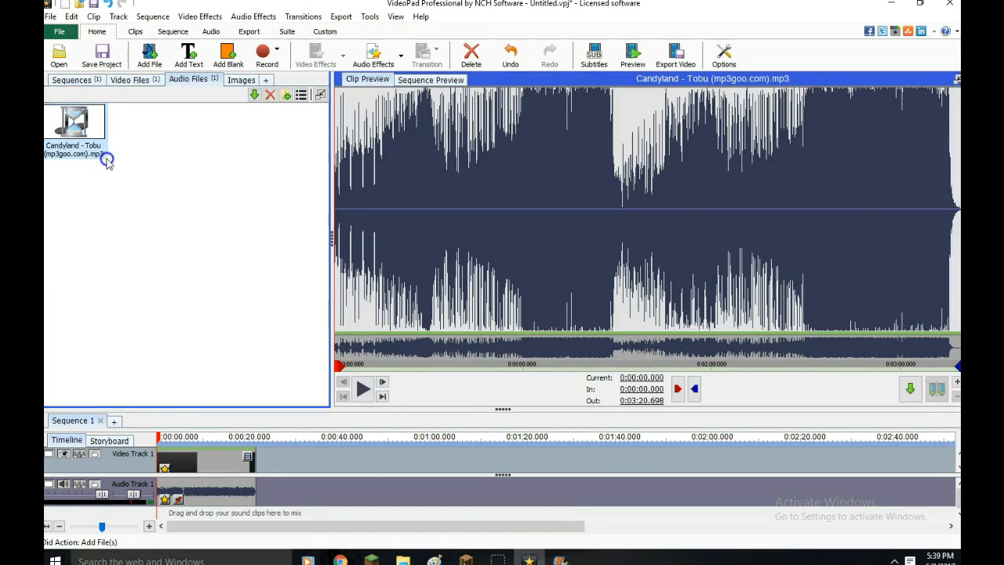
Place the Candyland music after the intro's audio on Audio Track 1 and play it from about 0:01:10
{"action": "left_click_drag", "start_coordinate": [76, 143], "coordinate": [345, 483]}
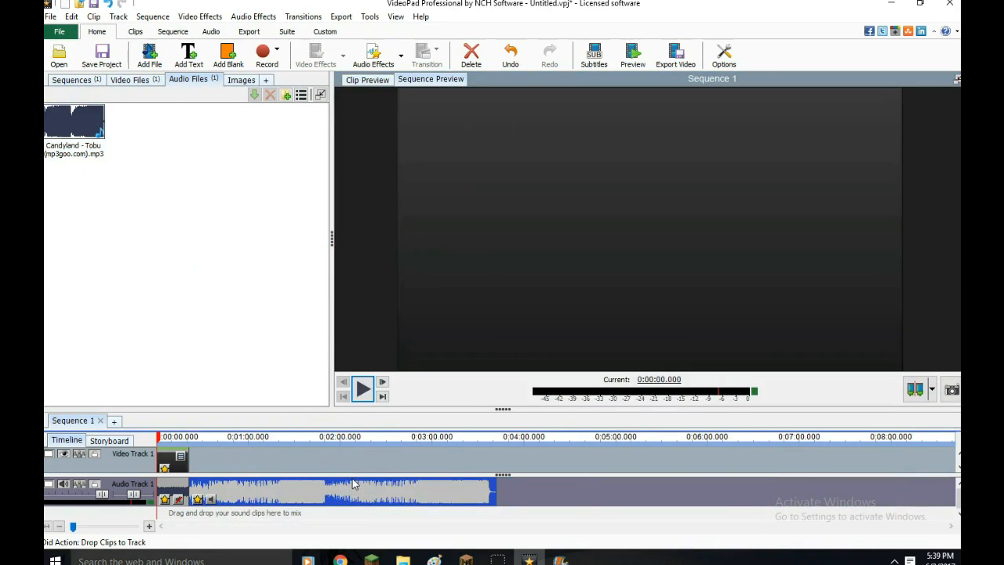
{"action": "left_click", "coordinate": [263, 441]}
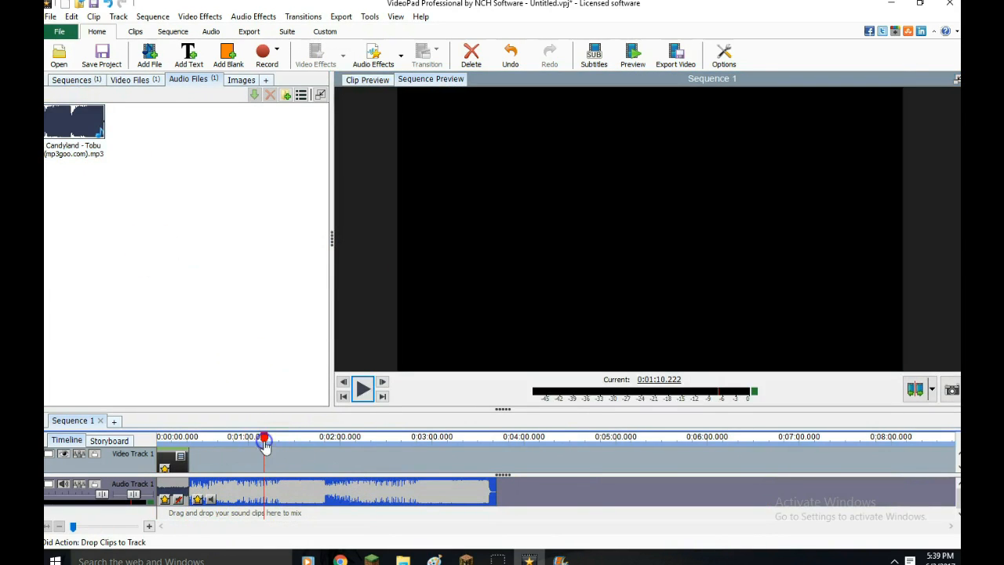
{"action": "left_click", "coordinate": [362, 392]}
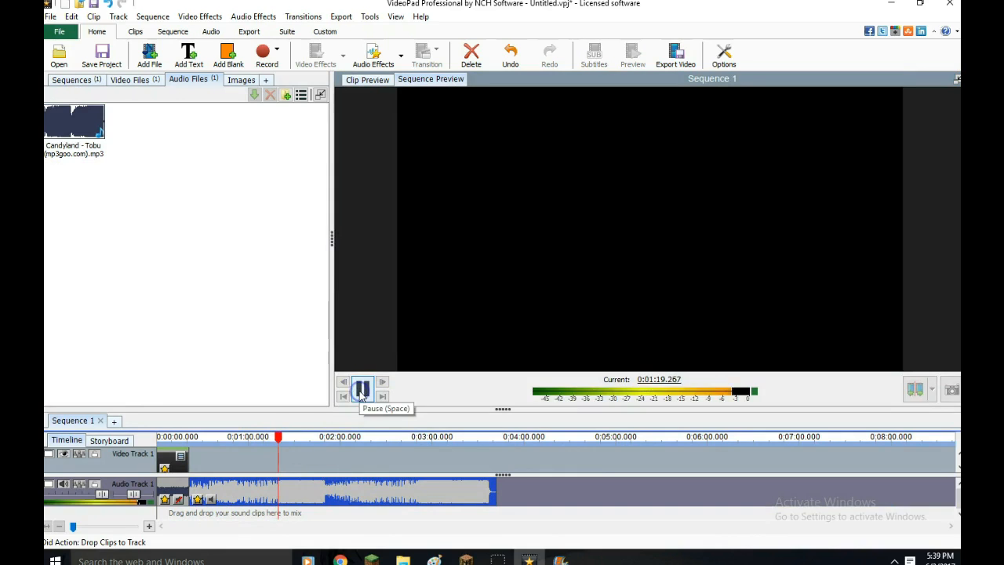
{"action": "left_click", "coordinate": [362, 393]}
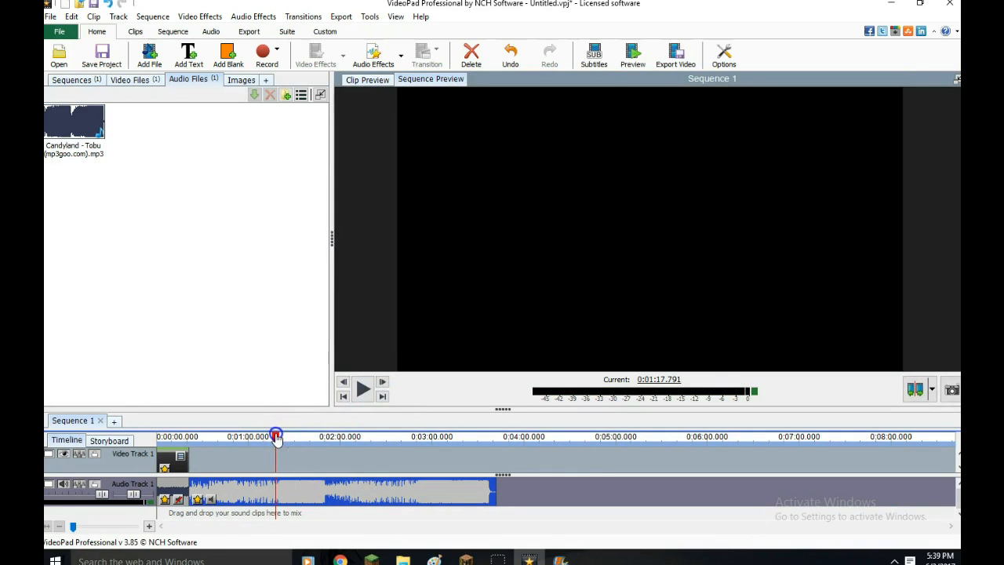
Split all tracks at 0:01:17.791 and delete the music segment before the split
{"action": "left_click", "coordinate": [309, 457]}
{"action": "right_click", "coordinate": [238, 490]}
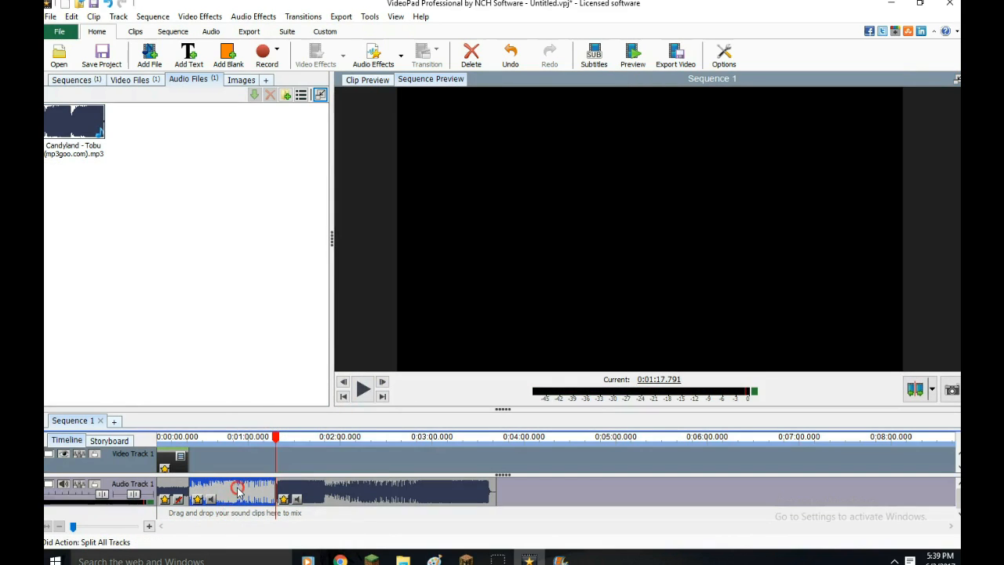
{"action": "left_click", "coordinate": [274, 384]}
Move the remaining Candyland segment to the start of Audio Track 2
{"action": "left_click_drag", "start_coordinate": [342, 491], "coordinate": [218, 513]}
{"action": "scroll", "coordinate": [217, 513], "scroll_direction": "up", "scroll_amount": 5}
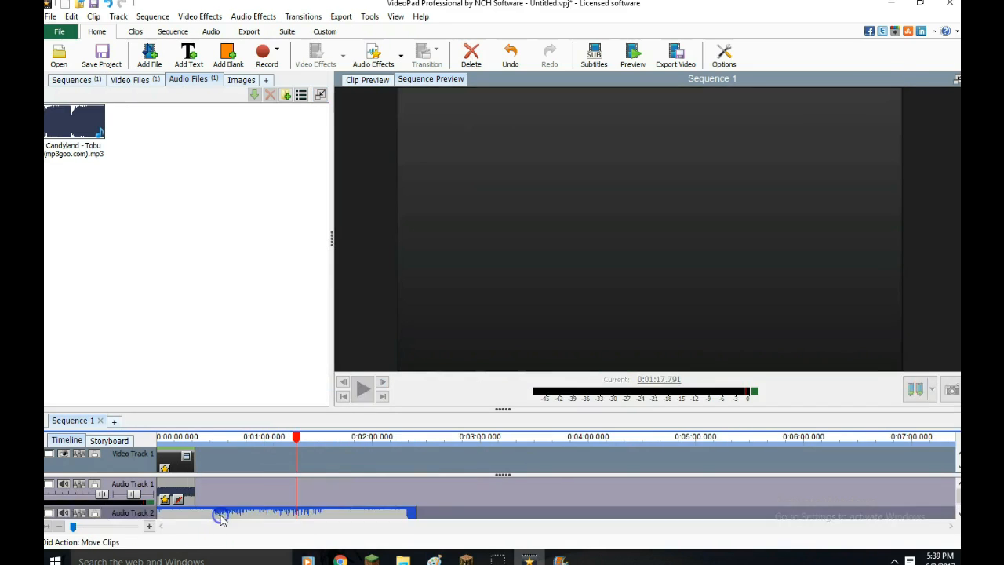
{"action": "scroll", "coordinate": [564, 510], "scroll_direction": "down", "scroll_amount": 2}
Try shortening the music clip on Audio Track 2 from its end, and undo the resize
{"action": "left_click_drag", "start_coordinate": [566, 510], "coordinate": [117, 233]}
{"action": "left_click", "coordinate": [222, 529]}
{"action": "left_click", "coordinate": [72, 16]}
{"action": "left_click", "coordinate": [102, 31]}
Play the sequence around the SUBSCRIBE animation and past the video's end, and scrub to about 0:00:58
{"action": "left_click", "coordinate": [382, 437]}
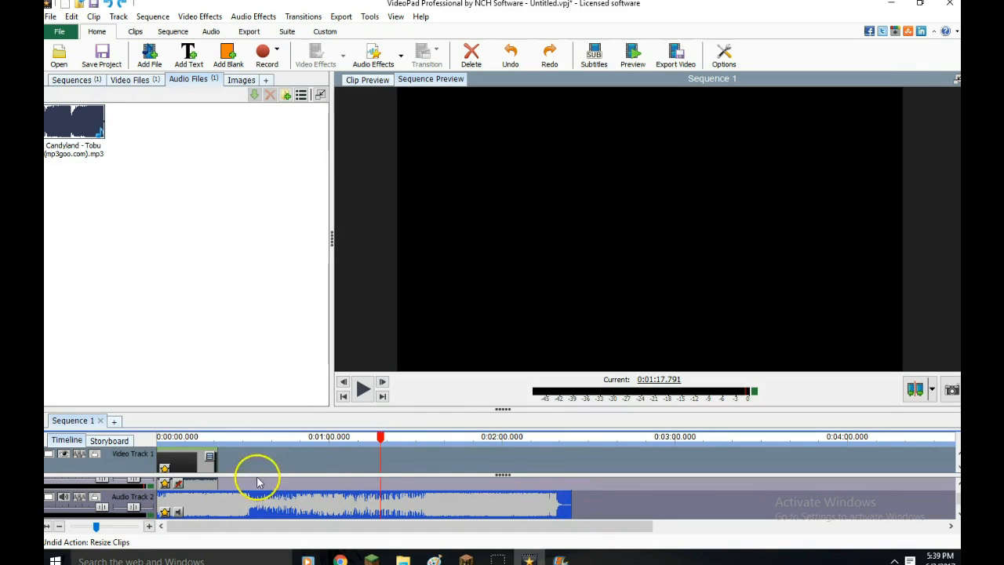
{"action": "left_click_drag", "start_coordinate": [206, 436], "coordinate": [206, 436]}
{"action": "left_click", "coordinate": [365, 390]}
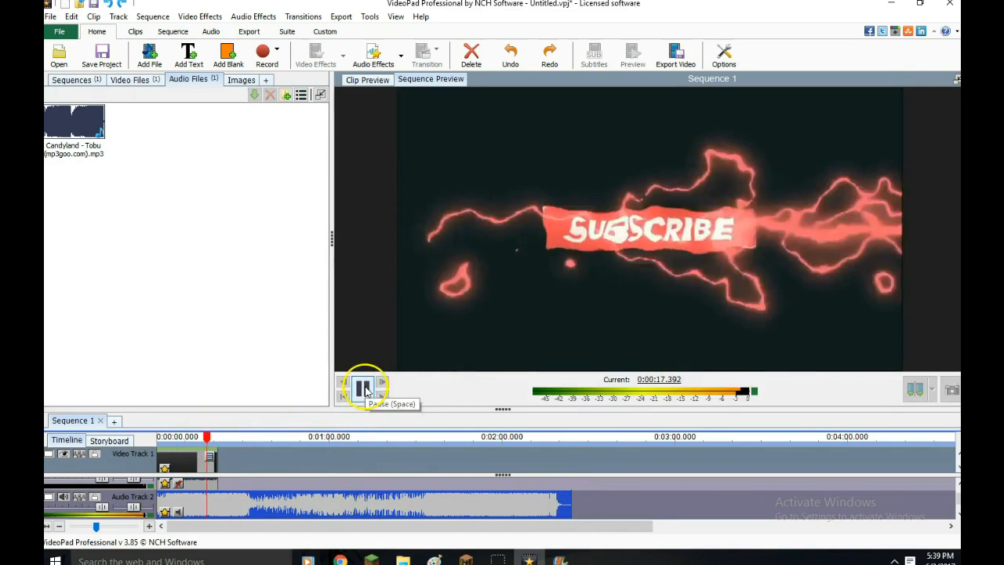
{"action": "left_click", "coordinate": [249, 436]}
{"action": "left_click", "coordinate": [361, 389]}
{"action": "left_click", "coordinate": [326, 438]}
{"action": "left_click_drag", "start_coordinate": [320, 438], "coordinate": [327, 438]}
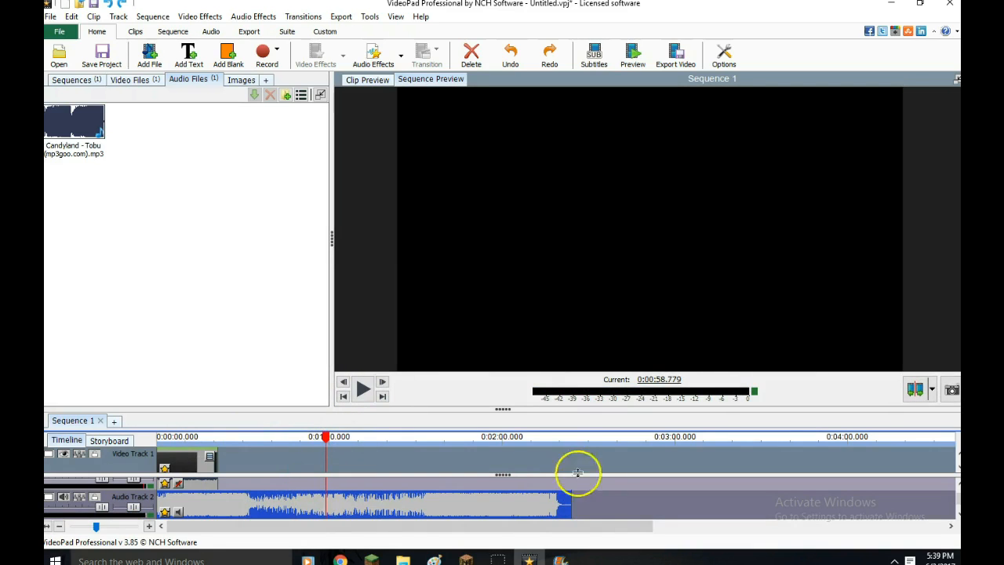
Trim the end of the music clip on Audio Track 2 to the intro video's end and play the sequence from the start
{"action": "left_click_drag", "start_coordinate": [573, 504], "coordinate": [218, 504]}
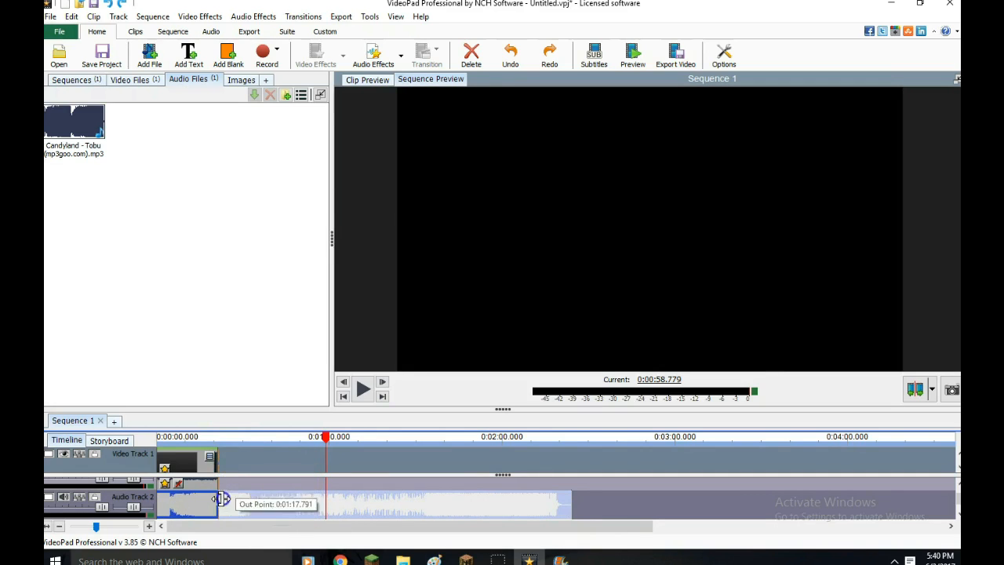
{"action": "left_click_drag", "start_coordinate": [217, 509], "coordinate": [219, 505]}
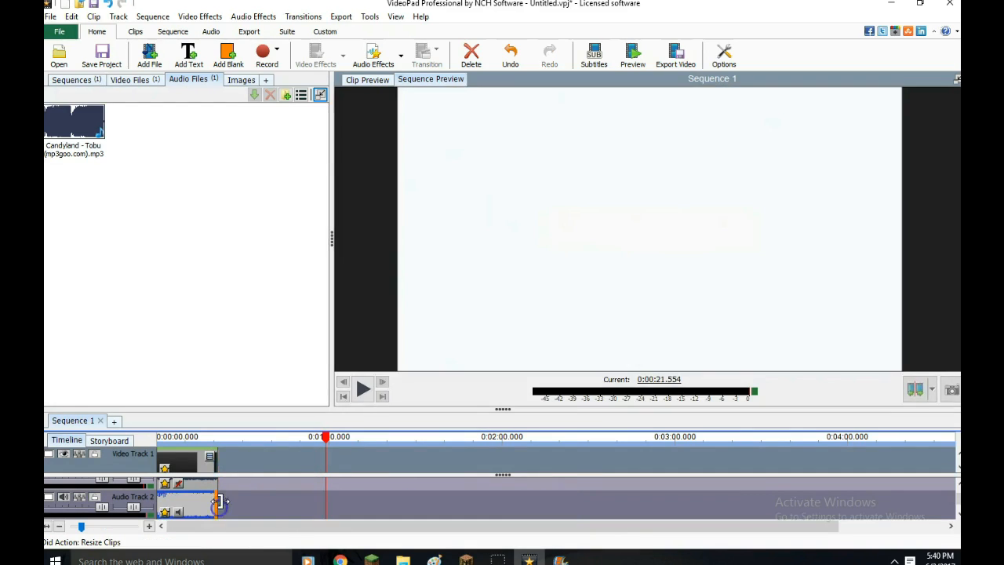
{"action": "left_click_drag", "start_coordinate": [325, 439], "coordinate": [106, 453]}
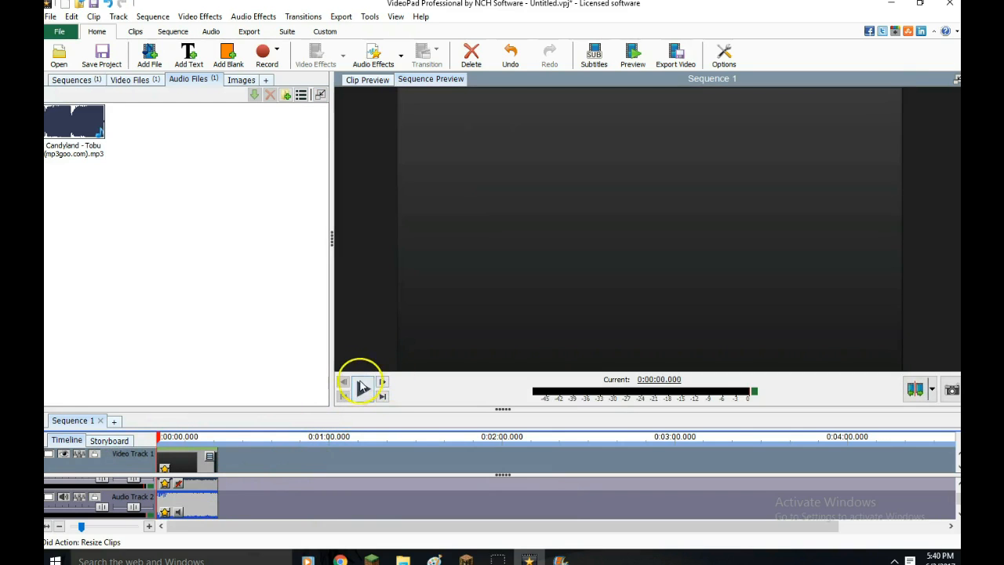
{"action": "left_click", "coordinate": [366, 384]}
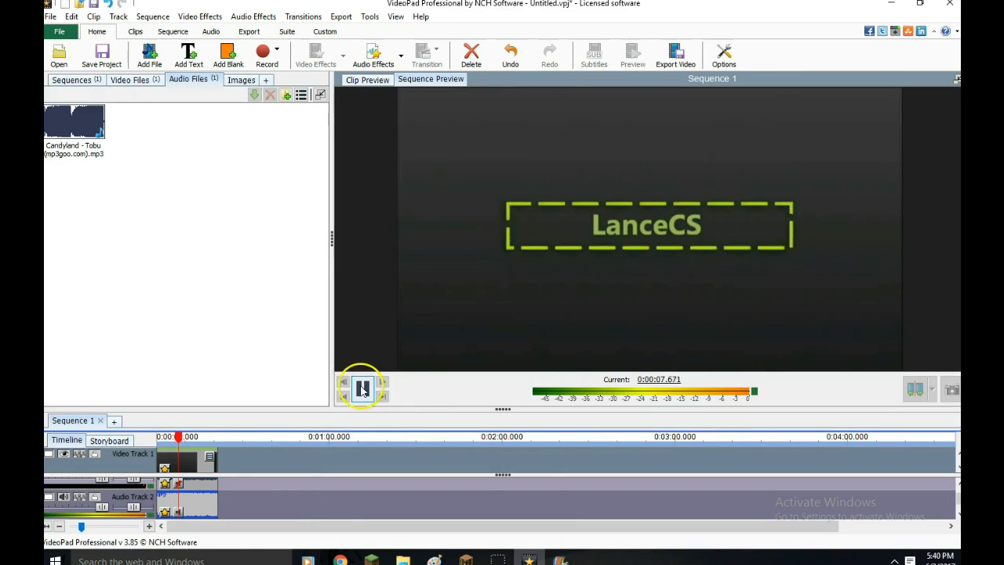
Unmute the intro clip's audio on Audio Track 1 and play the sequence with both tracks audible from about 0:00:09
{"action": "left_click", "coordinate": [203, 437]}
{"action": "left_click", "coordinate": [362, 390]}
{"action": "mouse_move", "coordinate": [208, 438]}
{"action": "left_mouse_down"}
{"action": "mouse_move", "coordinate": [139, 448]}
{"action": "mouse_move", "coordinate": [225, 450]}
{"action": "mouse_move", "coordinate": [198, 450]}
{"action": "left_mouse_up"}
{"action": "left_click", "coordinate": [177, 483]}
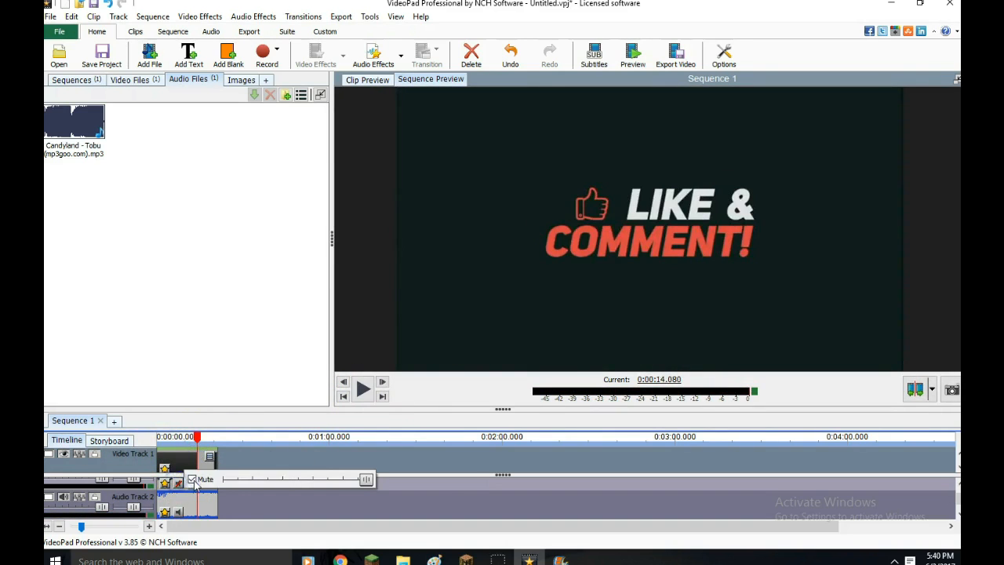
{"action": "left_click", "coordinate": [182, 439]}
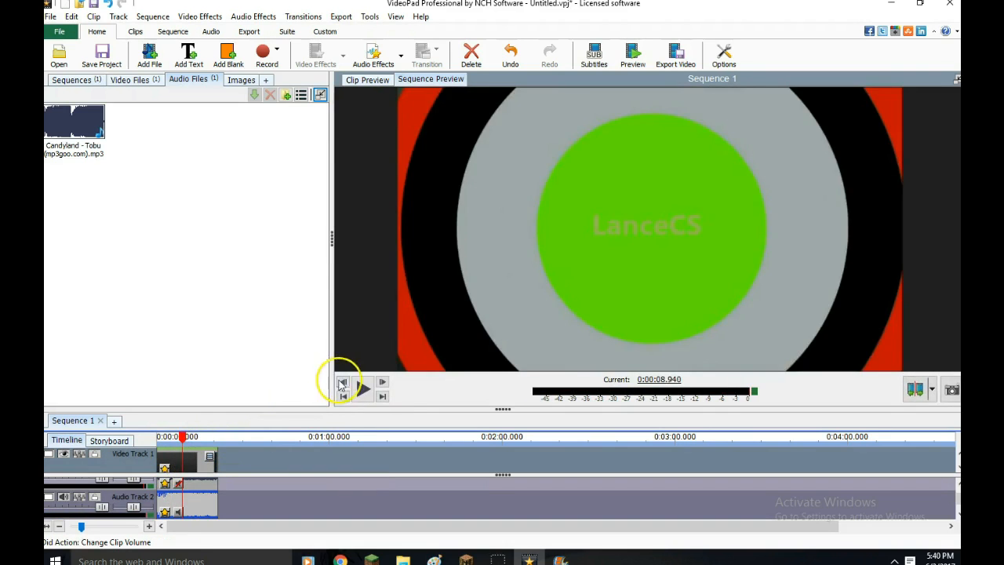
{"action": "left_click", "coordinate": [364, 387]}
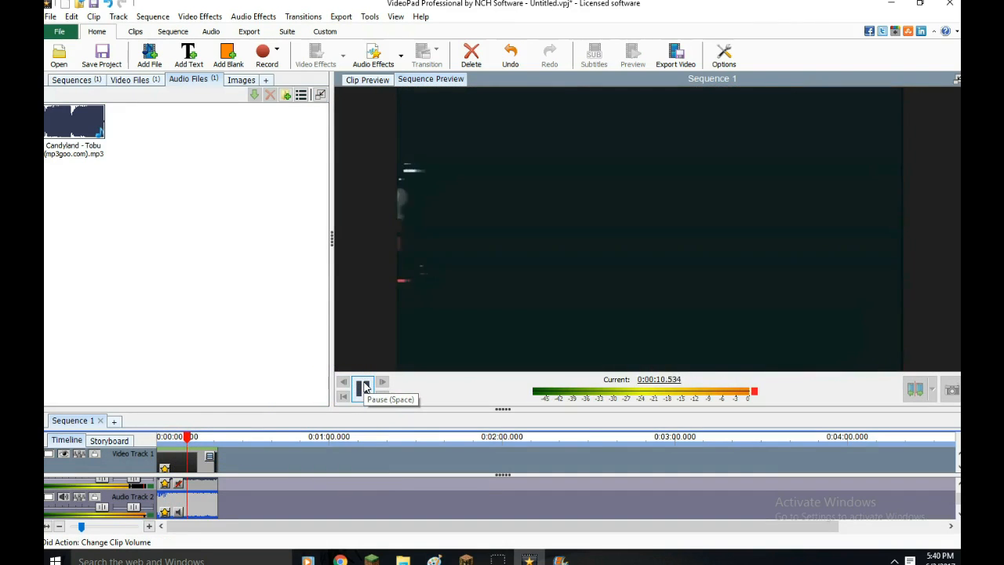
Stop playback and mute the intro clip's audio on Audio Track 1 again
{"action": "left_click", "coordinate": [362, 391]}
{"action": "left_click", "coordinate": [180, 480]}
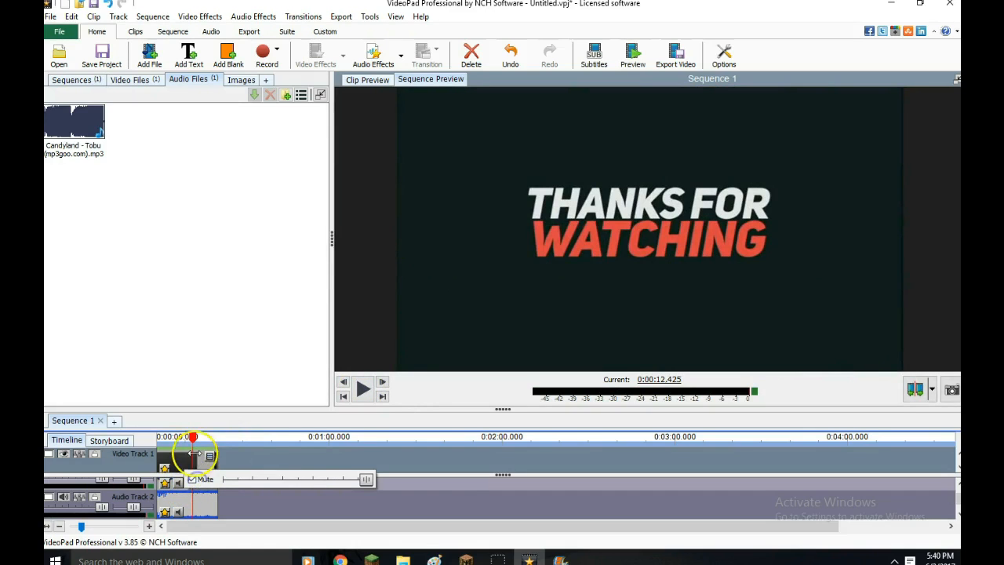
{"action": "left_click", "coordinate": [200, 463]}
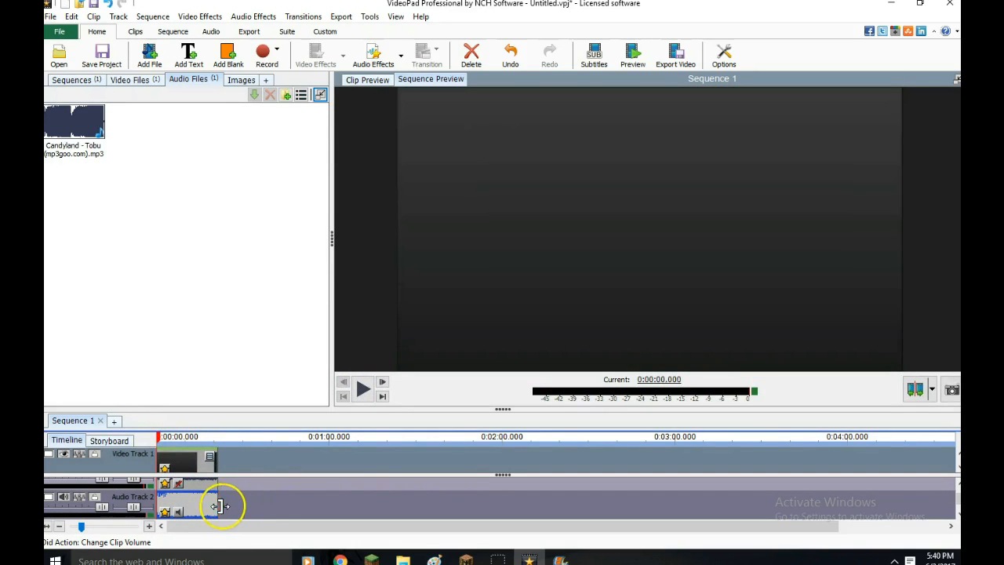
Move the music clip on Audio Track 2 past the intro video's end, and delete the intro clip from the timeline
{"action": "left_click_drag", "start_coordinate": [200, 508], "coordinate": [432, 500]}
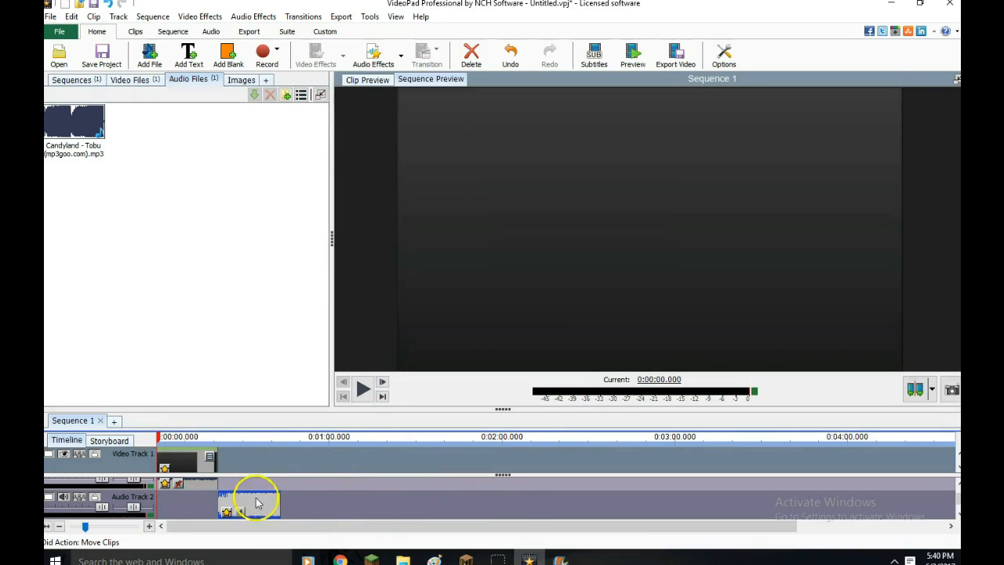
{"action": "right_click", "coordinate": [180, 461]}
{"action": "left_click", "coordinate": [217, 386]}
Extend the trimmed music clip back to its full length from both ends
{"action": "left_click_drag", "start_coordinate": [229, 510], "coordinate": [863, 502]}
{"action": "left_click_drag", "start_coordinate": [230, 492], "coordinate": [592, 499]}
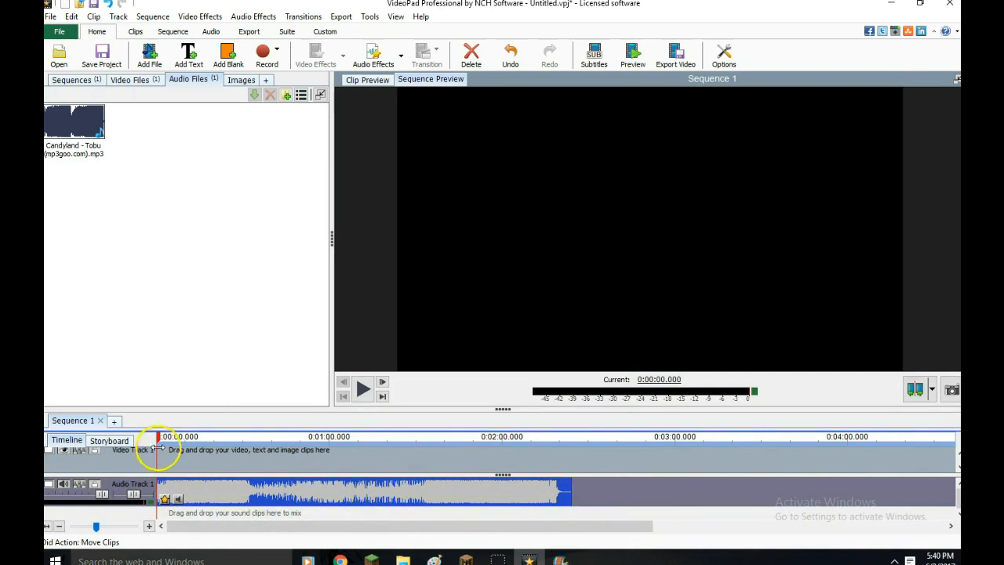
{"action": "left_click_drag", "start_coordinate": [163, 484], "coordinate": [41, 486]}
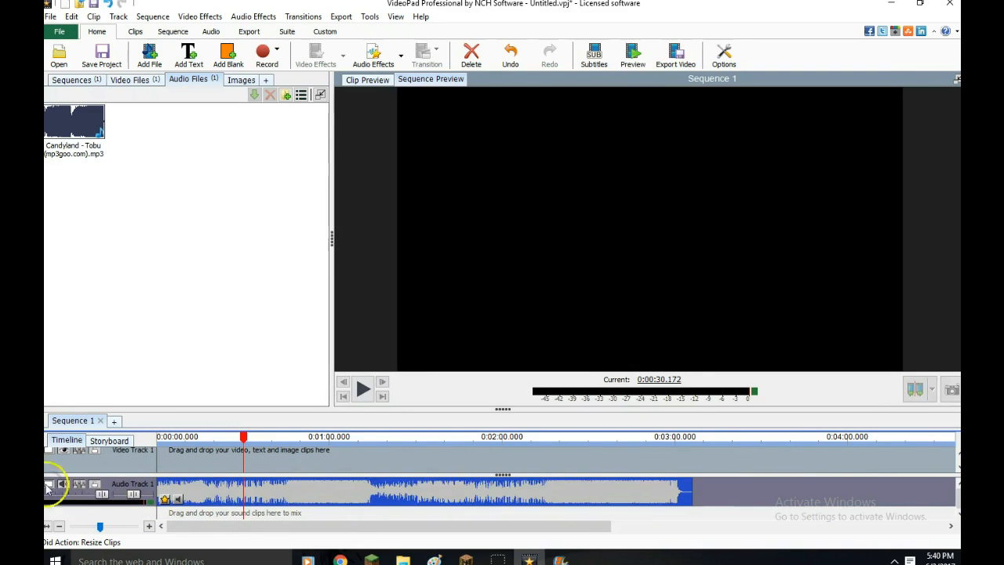
{"action": "left_click_drag", "start_coordinate": [409, 492], "coordinate": [47, 485]}
{"action": "left_click_drag", "start_coordinate": [161, 488], "coordinate": [80, 488]}
Delete the music clip from the timeline and the Candyland file from the project, and return the playhead to the start
{"action": "left_click", "coordinate": [816, 502]}
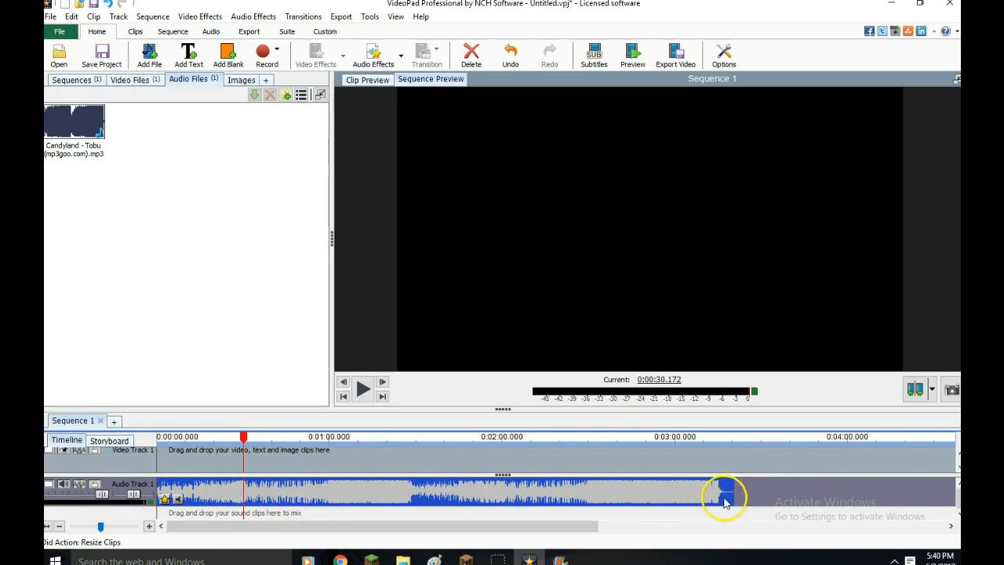
{"action": "right_click", "coordinate": [386, 504]}
{"action": "left_click", "coordinate": [439, 386]}
{"action": "left_click", "coordinate": [93, 135]}
{"action": "right_click", "coordinate": [100, 141]}
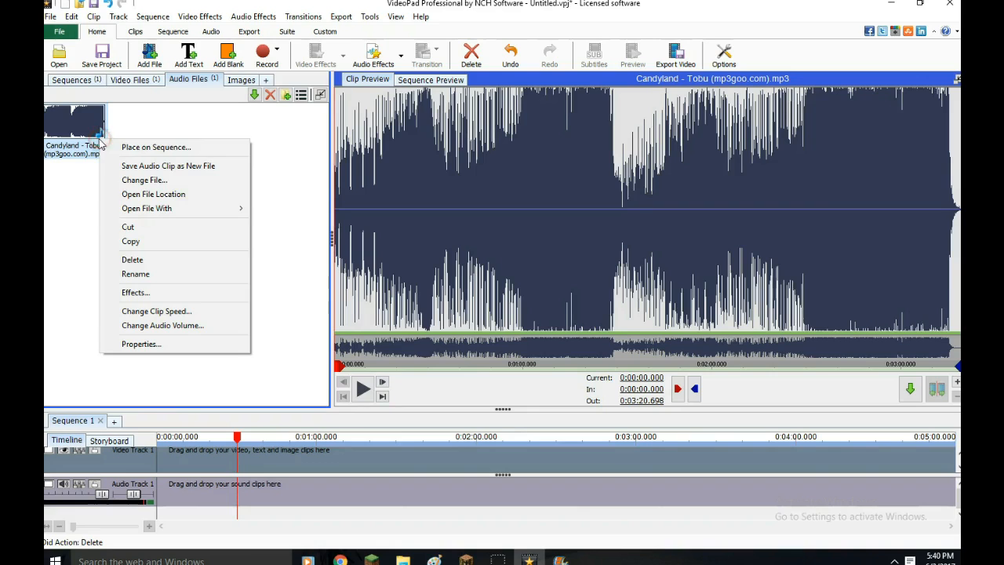
{"action": "left_click", "coordinate": [130, 260]}
{"action": "left_click_drag", "start_coordinate": [237, 438], "coordinate": [101, 444]}
Import the "me into" video from the Desktop into the project
{"action": "left_click", "coordinate": [50, 16]}
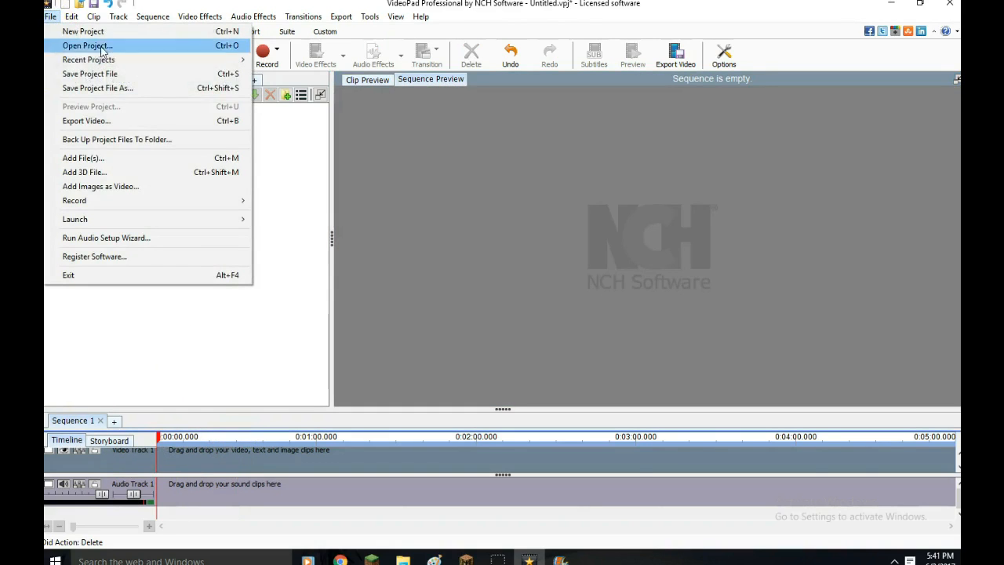
{"action": "left_click", "coordinate": [91, 159]}
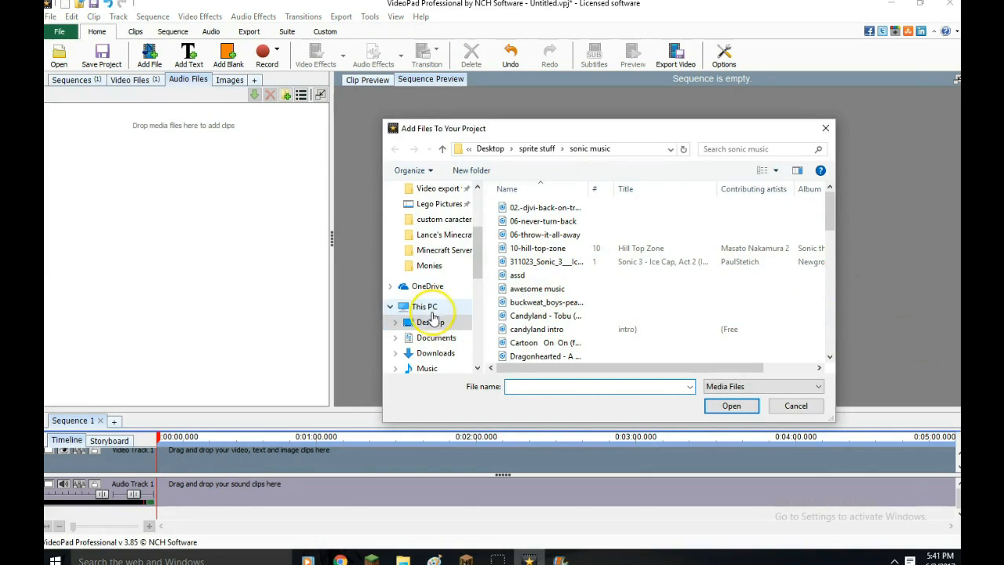
{"action": "left_click", "coordinate": [431, 321]}
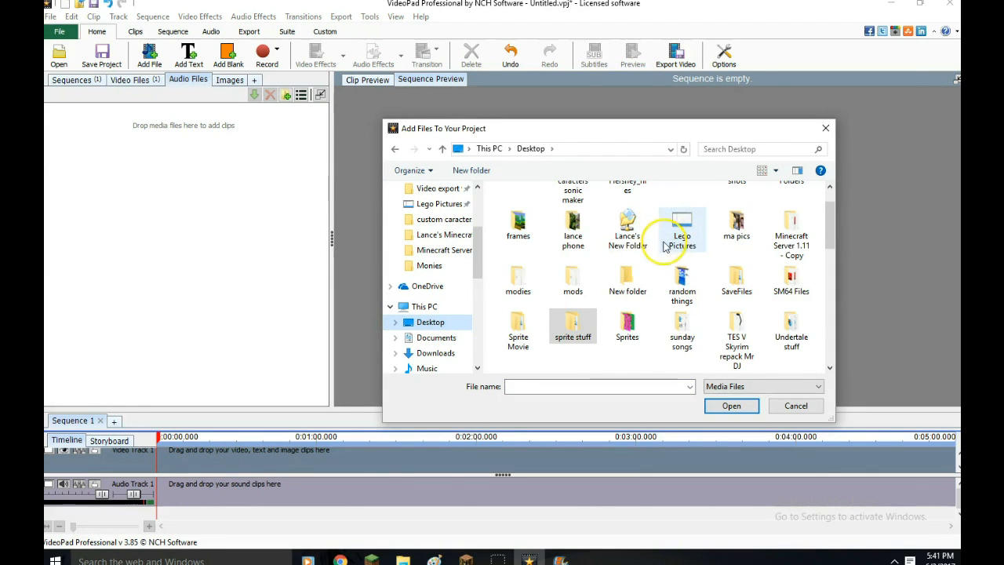
{"action": "scroll", "coordinate": [600, 271], "scroll_direction": "down", "scroll_amount": 5}
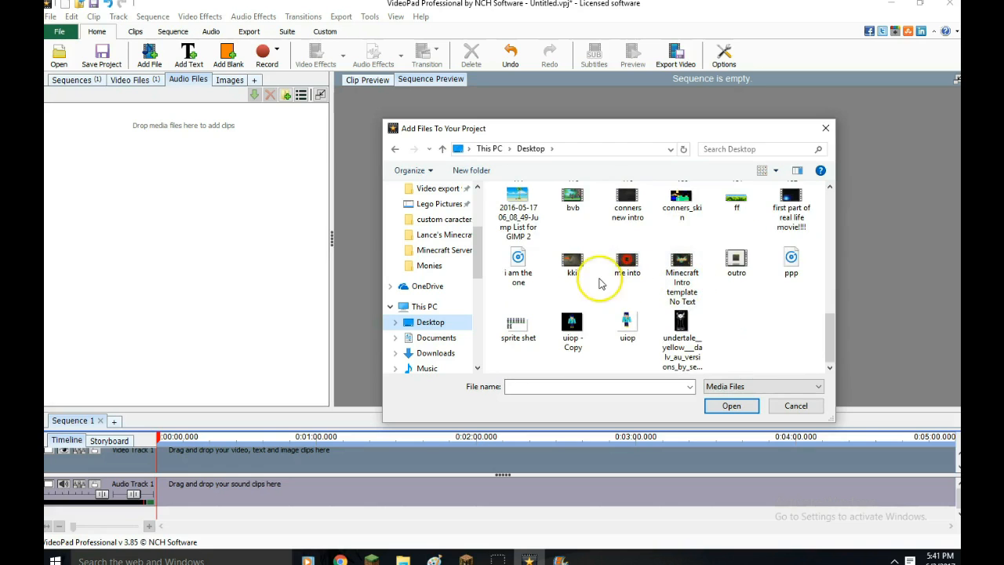
{"action": "double_click", "coordinate": [624, 269]}
Place me into.mp4 at the start of Video Track 1 and delete me into (1).mp4 from the project's video files
{"action": "left_click_drag", "start_coordinate": [137, 135], "coordinate": [185, 473]}
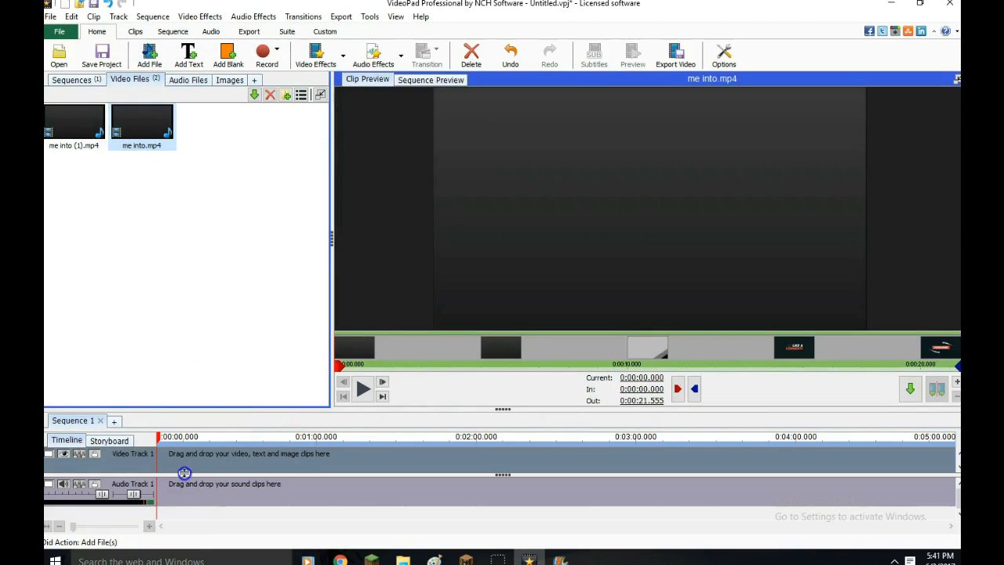
{"action": "left_click_drag", "start_coordinate": [142, 125], "coordinate": [188, 460]}
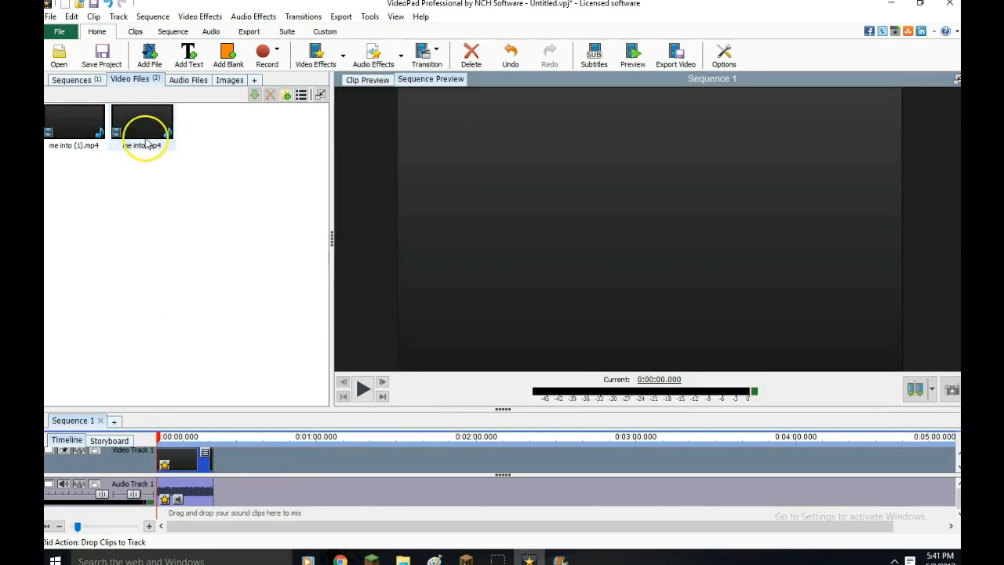
{"action": "right_click", "coordinate": [114, 136]}
{"action": "left_click", "coordinate": [141, 259]}
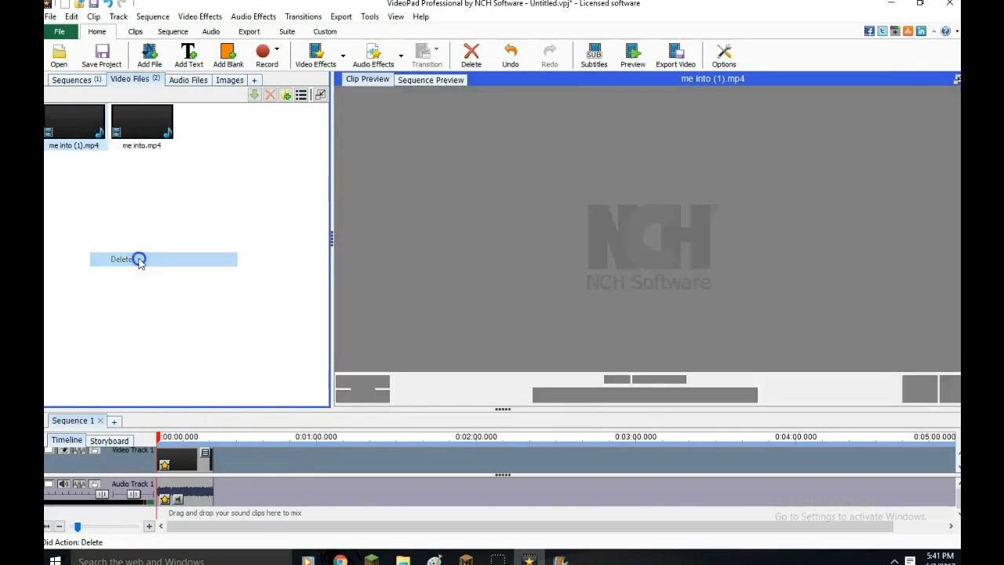
Scrub the sequence to about 0:00:09.66 and import the "failure" sound from the Sonic Sound Affects folder inside sprite stuff
{"action": "left_click_drag", "start_coordinate": [154, 442], "coordinate": [182, 440]}
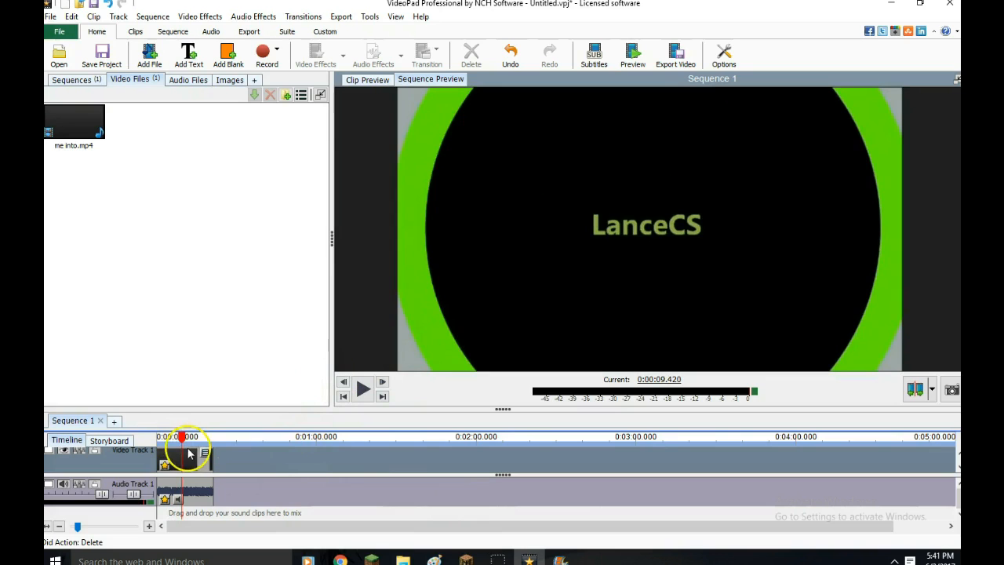
{"action": "left_click_drag", "start_coordinate": [182, 441], "coordinate": [184, 442]}
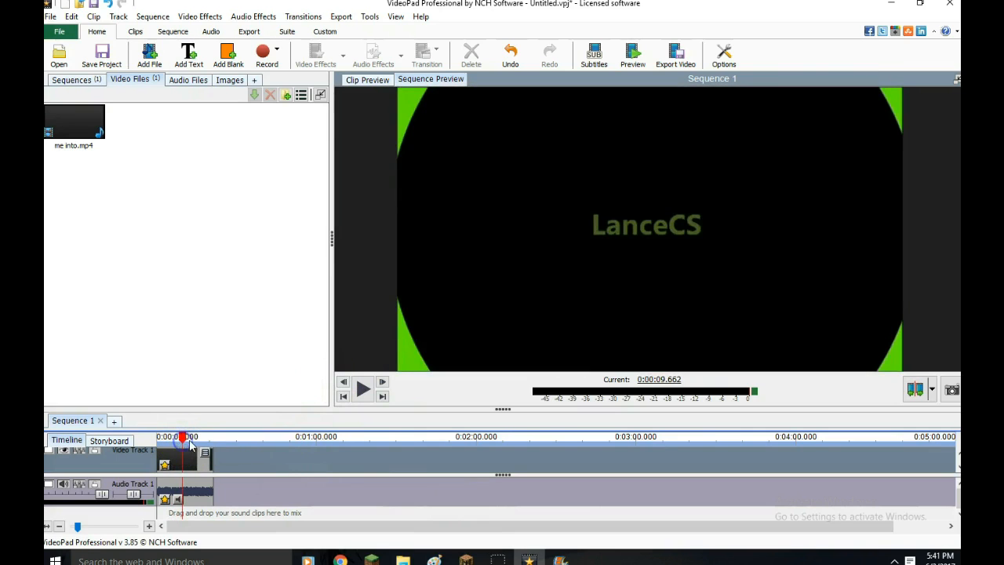
{"action": "left_click", "coordinate": [59, 31]}
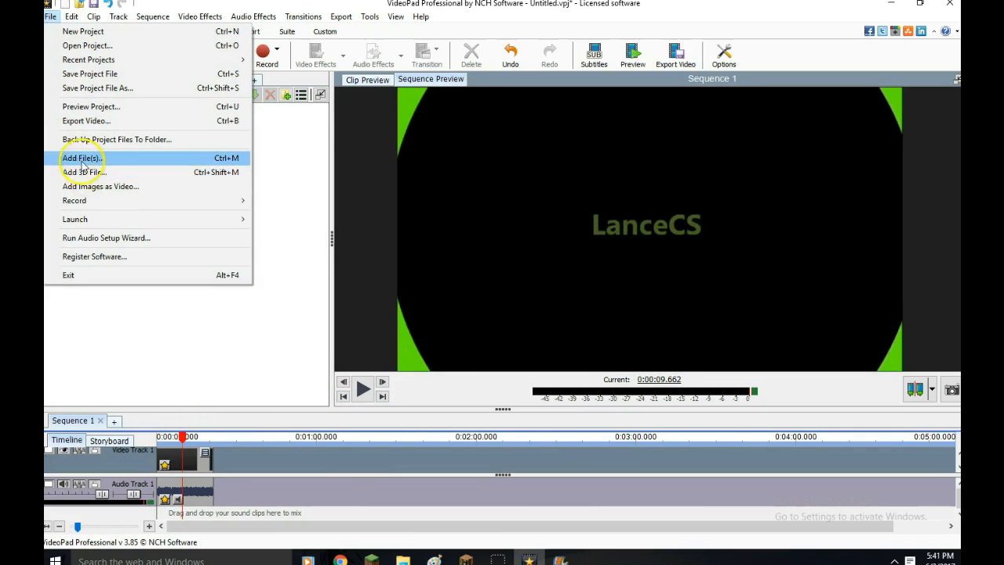
{"action": "left_click", "coordinate": [81, 165]}
{"action": "scroll", "coordinate": [651, 336], "scroll_direction": "down", "scroll_amount": 3}
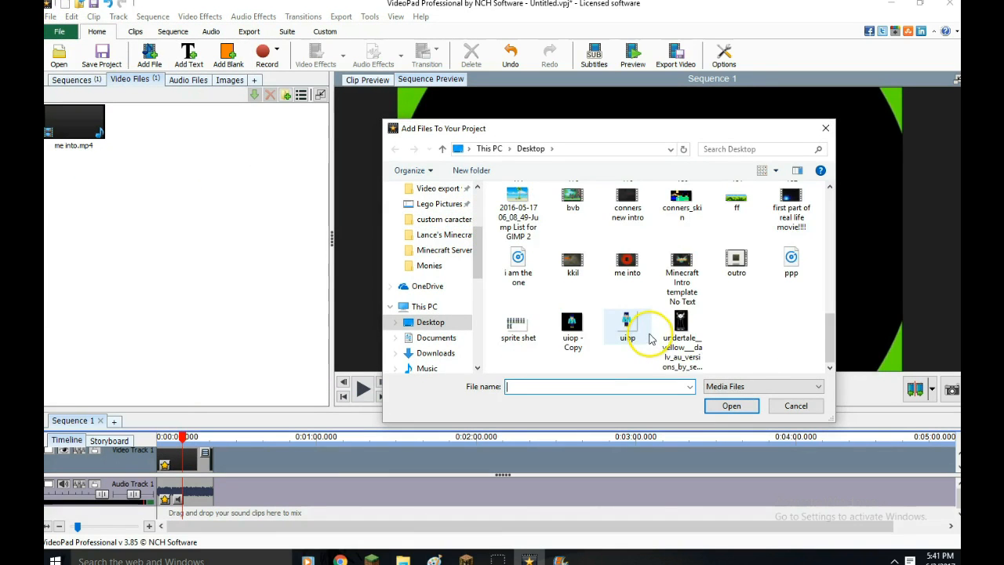
{"action": "scroll", "coordinate": [650, 331], "scroll_direction": "up", "scroll_amount": 1}
{"action": "double_click", "coordinate": [588, 297]}
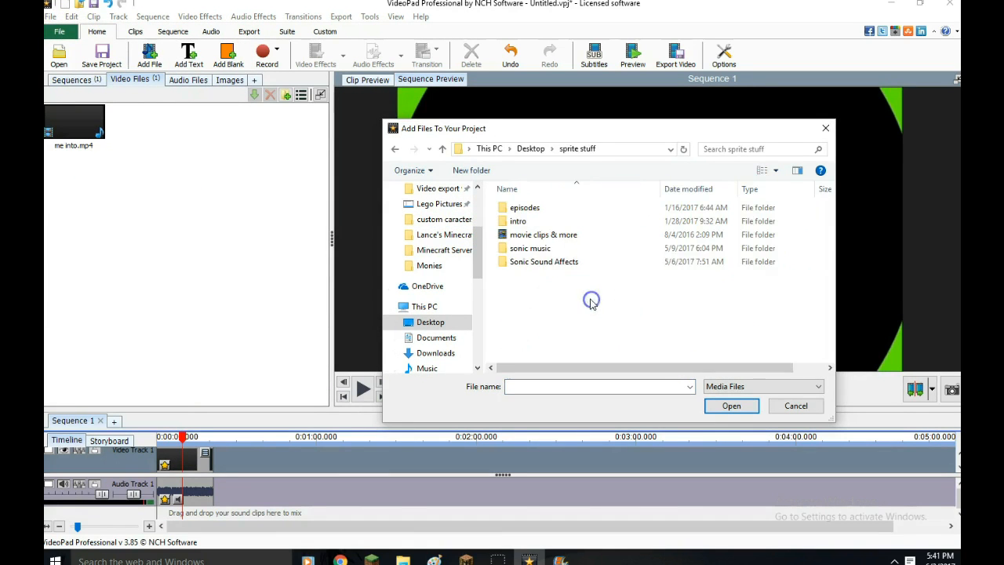
{"action": "double_click", "coordinate": [533, 261]}
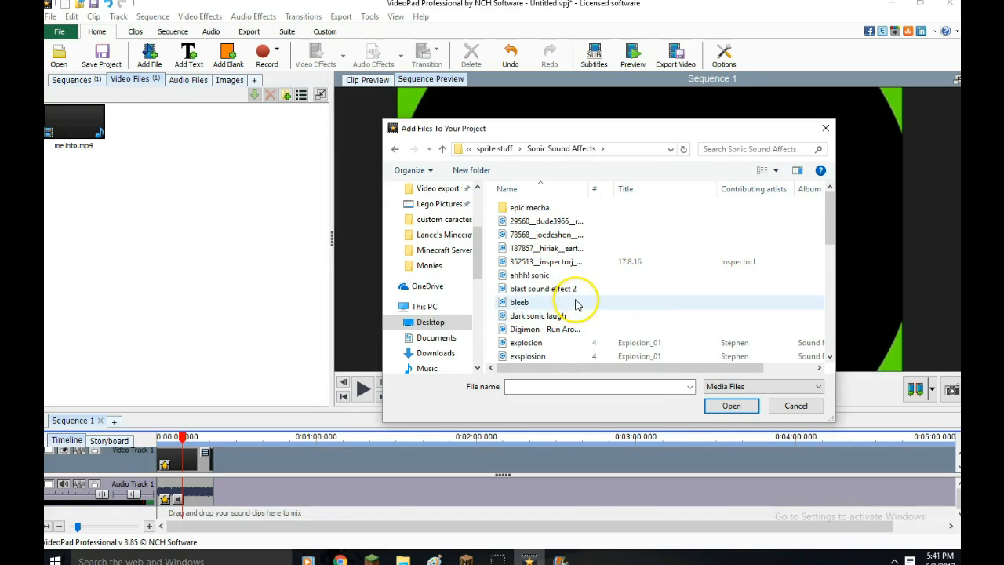
{"action": "scroll", "coordinate": [555, 339], "scroll_direction": "down", "scroll_amount": 2}
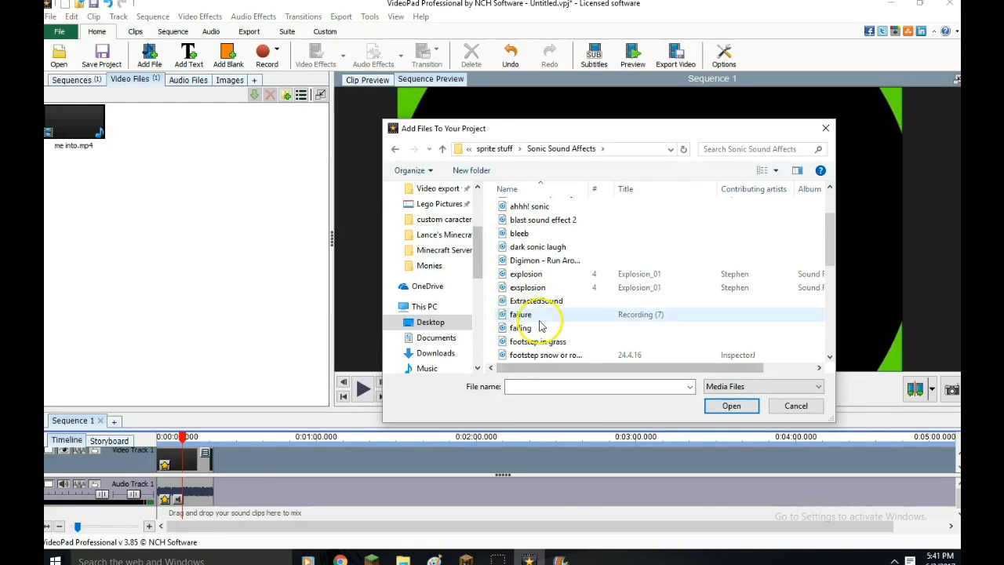
{"action": "double_click", "coordinate": [581, 315]}
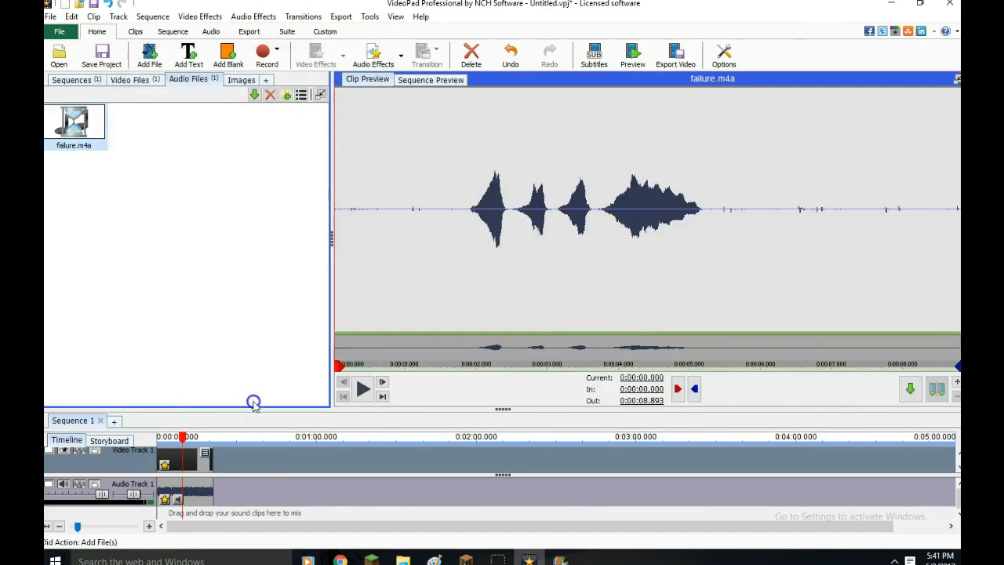
Place failure.m4a on Audio Track 1 directly after the intro clip's audio and play it from about 0:00:21.57
{"action": "left_click_drag", "start_coordinate": [88, 152], "coordinate": [243, 477]}
{"action": "scroll", "coordinate": [244, 479], "scroll_direction": "up", "scroll_amount": 5}
{"action": "left_click_drag", "start_coordinate": [250, 525], "coordinate": [226, 530]}
{"action": "left_click", "coordinate": [276, 449]}
{"action": "left_click_drag", "start_coordinate": [280, 439], "coordinate": [258, 437]}
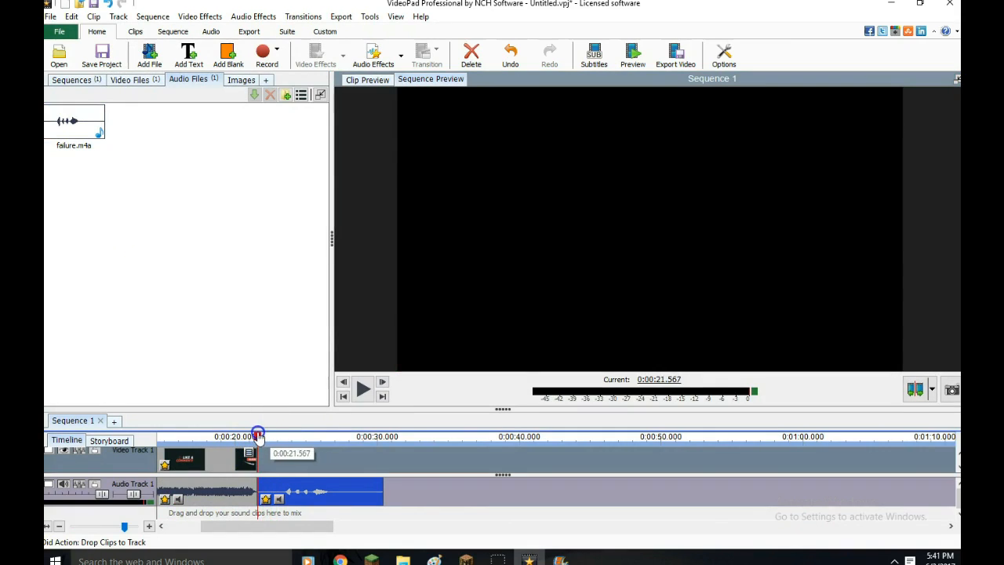
{"action": "left_click", "coordinate": [363, 389]}
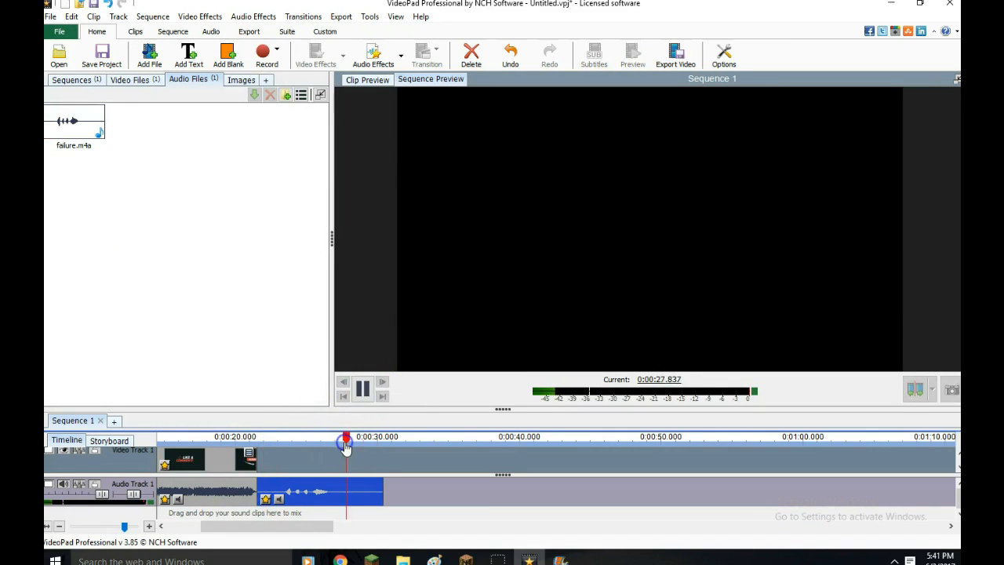
{"action": "left_click", "coordinate": [365, 396]}
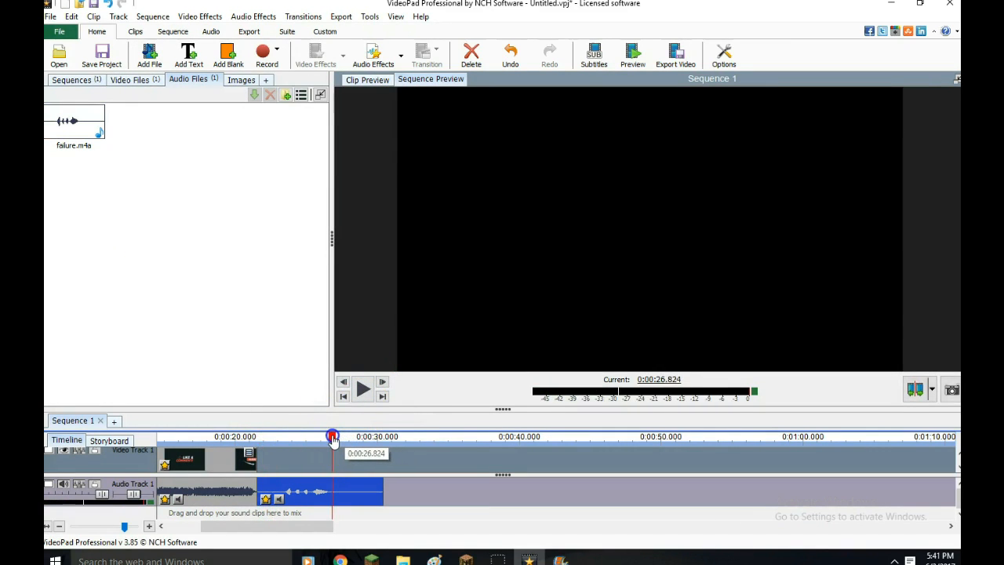
Trim the silence from both ends of the failure sound so it spans about 0:00:23.4 to 0:00:26.54
{"action": "scroll", "coordinate": [330, 439], "scroll_direction": "up", "scroll_amount": 5}
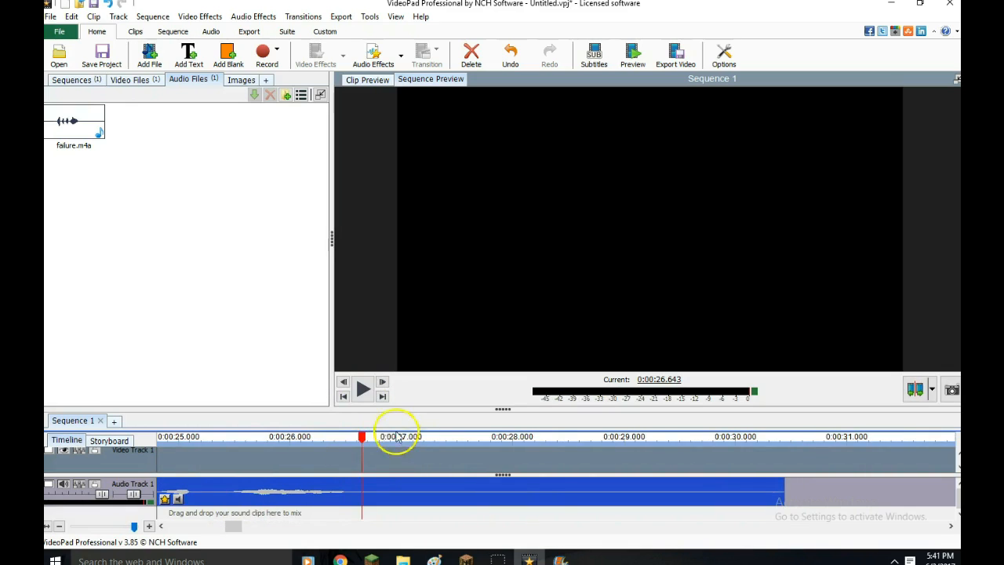
{"action": "scroll", "coordinate": [365, 446], "scroll_direction": "down", "scroll_amount": 5}
{"action": "left_click_drag", "start_coordinate": [362, 444], "coordinate": [365, 445]}
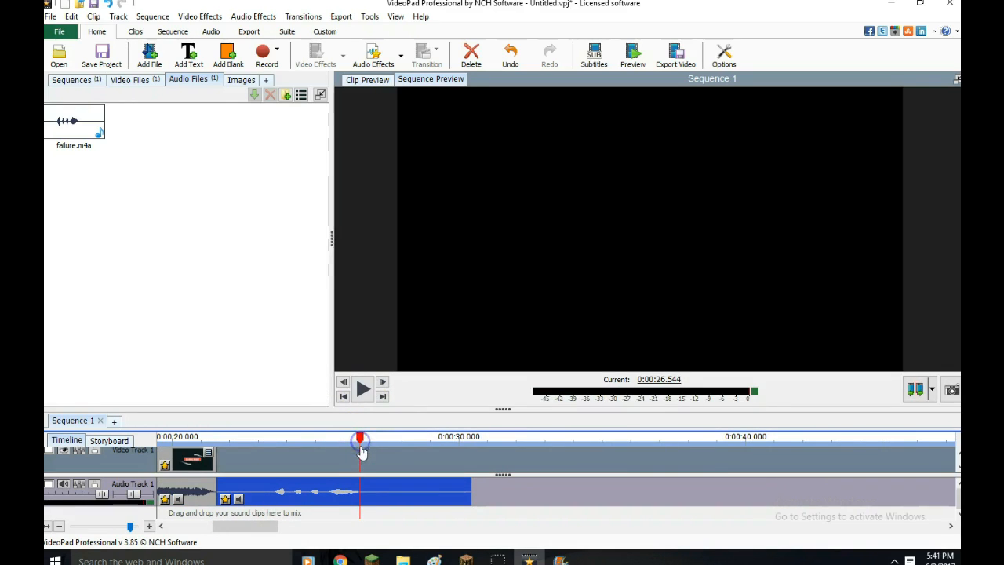
{"action": "scroll", "coordinate": [359, 492], "scroll_direction": "up", "scroll_amount": 5}
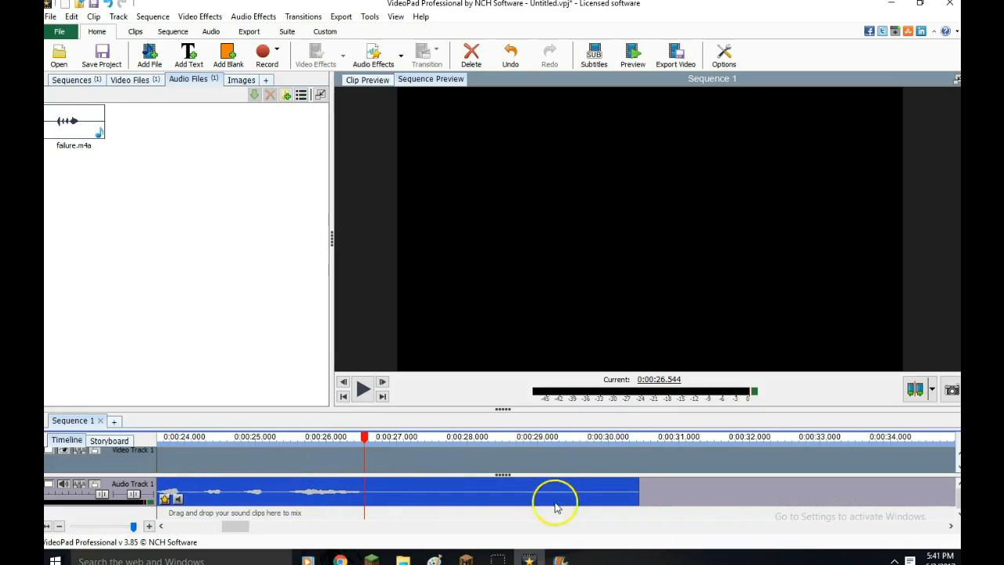
{"action": "left_click_drag", "start_coordinate": [640, 494], "coordinate": [365, 494]}
{"action": "scroll", "coordinate": [343, 471], "scroll_direction": "down", "scroll_amount": 5}
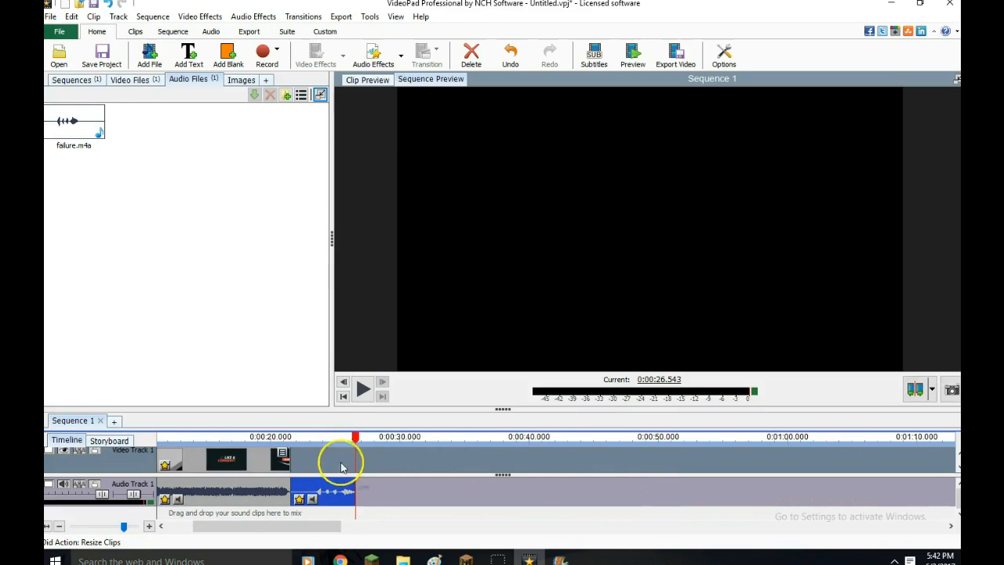
{"action": "left_click_drag", "start_coordinate": [355, 444], "coordinate": [317, 442]}
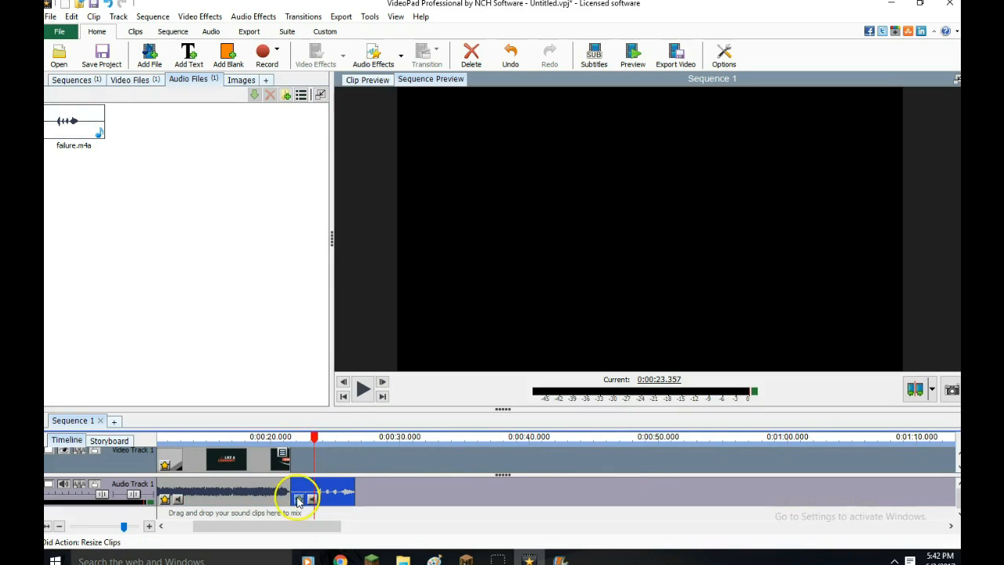
{"action": "left_click_drag", "start_coordinate": [297, 492], "coordinate": [320, 491]}
Move the trimmed failure sound to Audio Track 2 at about 0:00:08.5, under the LanceCS circle animation
{"action": "left_click_drag", "start_coordinate": [232, 529], "coordinate": [206, 529]}
{"action": "left_click", "coordinate": [267, 438]}
{"action": "left_click_drag", "start_coordinate": [453, 488], "coordinate": [284, 513]}
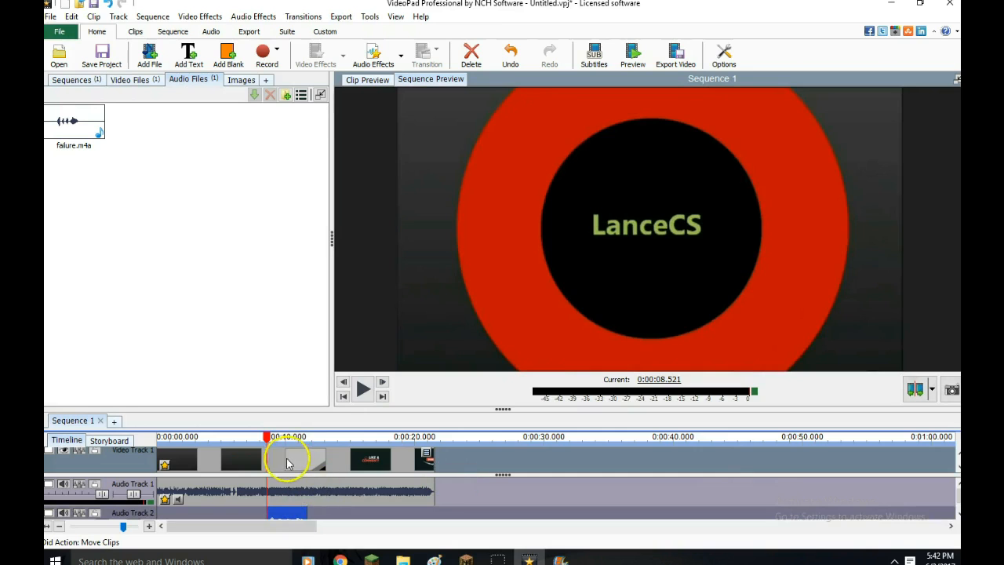
{"action": "mouse_move", "coordinate": [272, 442]}
{"action": "left_mouse_down"}
{"action": "mouse_move", "coordinate": [309, 442]}
{"action": "mouse_move", "coordinate": [266, 443]}
{"action": "left_mouse_up"}
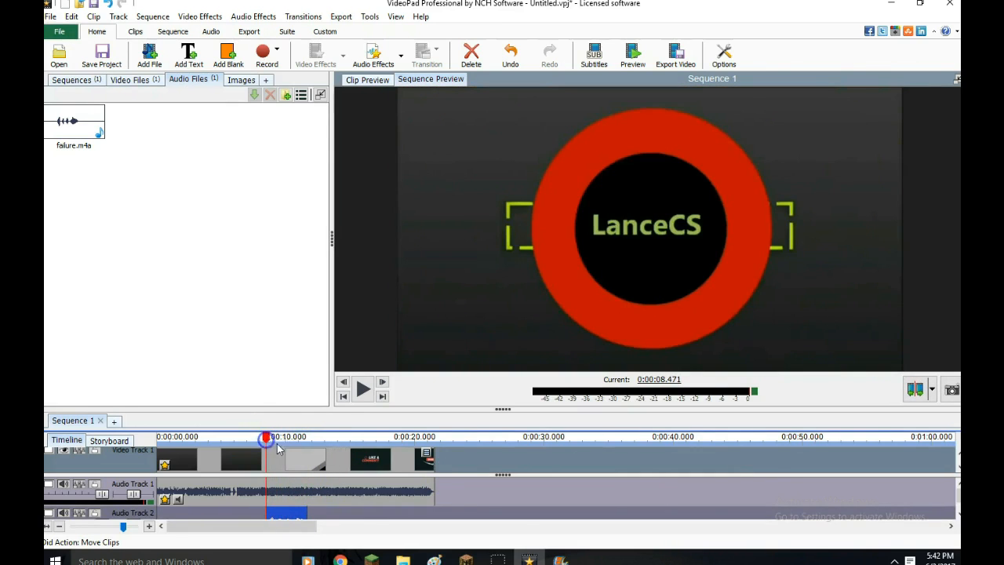
Split all tracks at about 0:00:08.52 and 0:00:11.71, matching the start and end of the failure sound
{"action": "scroll", "coordinate": [280, 498], "scroll_direction": "up", "scroll_amount": 5}
{"action": "left_click", "coordinate": [211, 442]}
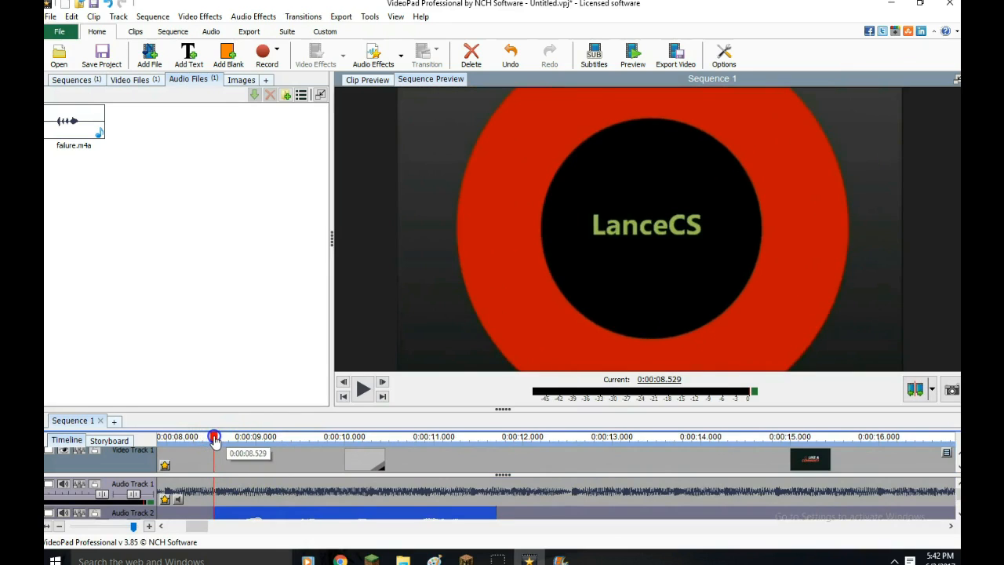
{"action": "scroll", "coordinate": [243, 499], "scroll_direction": "down", "scroll_amount": 5}
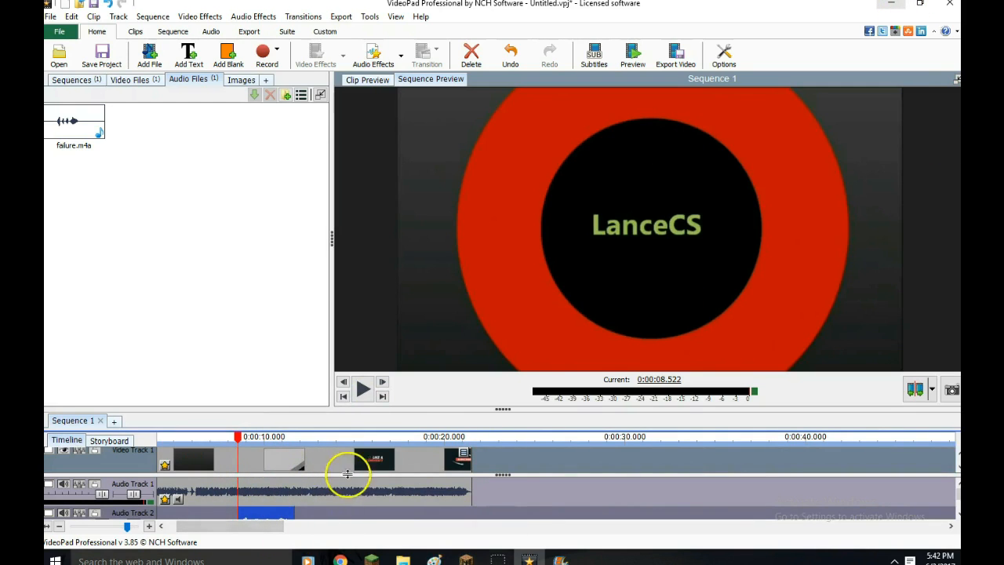
{"action": "scroll", "coordinate": [255, 475], "scroll_direction": "up", "scroll_amount": 5}
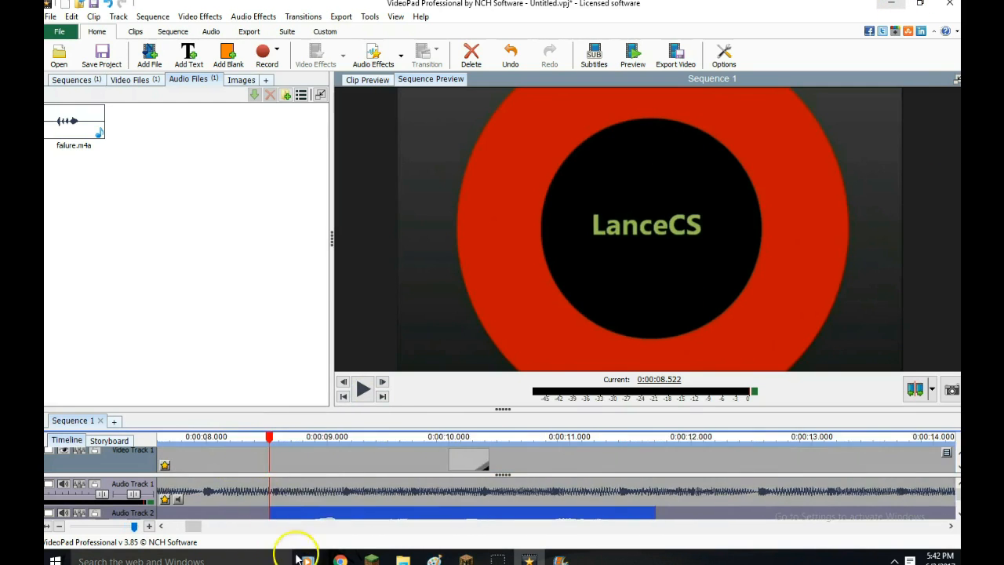
{"action": "scroll", "coordinate": [267, 487], "scroll_direction": "down", "scroll_amount": 3}
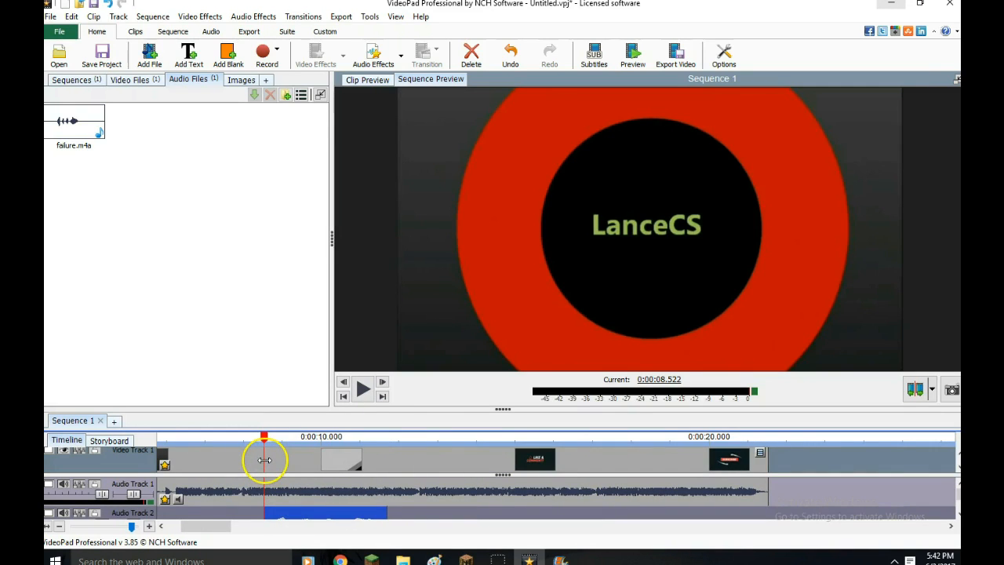
{"action": "left_click", "coordinate": [265, 434]}
{"action": "left_click_drag", "start_coordinate": [265, 434], "coordinate": [387, 445]}
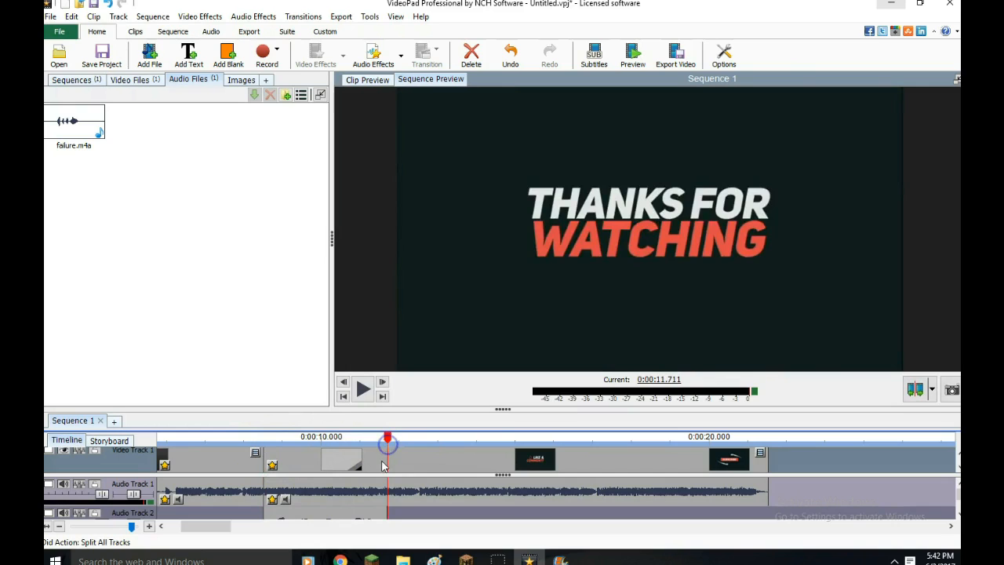
{"action": "left_click", "coordinate": [388, 463]}
Select the middle section of the intro clip and mute its Audio Track 1 audio above the failure sound
{"action": "left_click", "coordinate": [307, 468]}
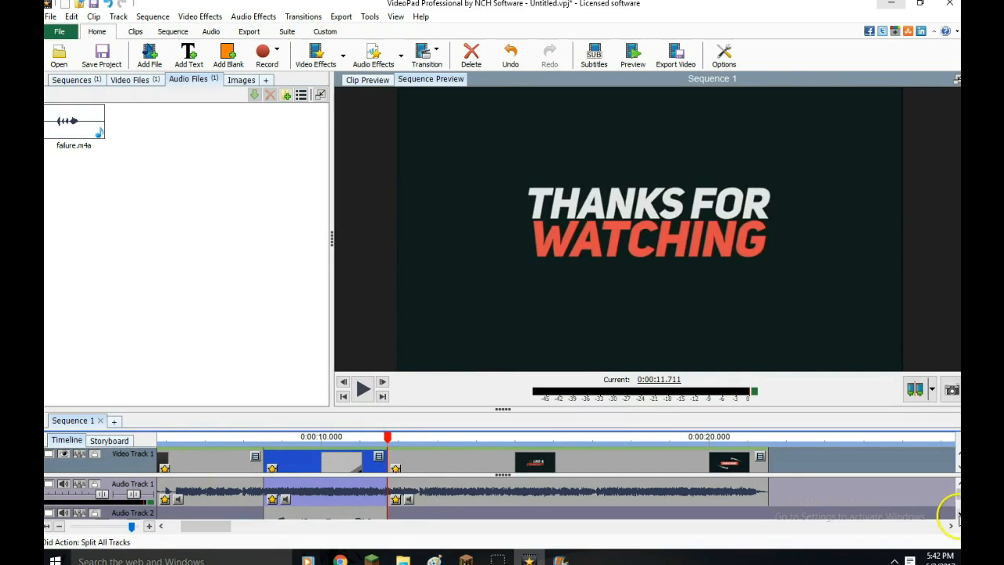
{"action": "left_click", "coordinate": [957, 516]}
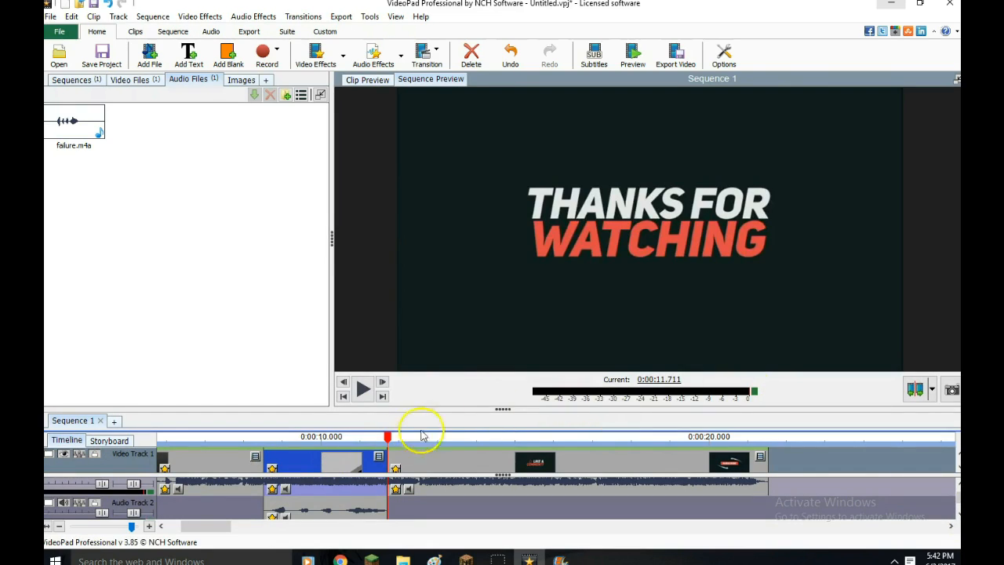
{"action": "left_click", "coordinate": [314, 457]}
{"action": "left_click", "coordinate": [240, 464]}
{"action": "left_click", "coordinate": [308, 464]}
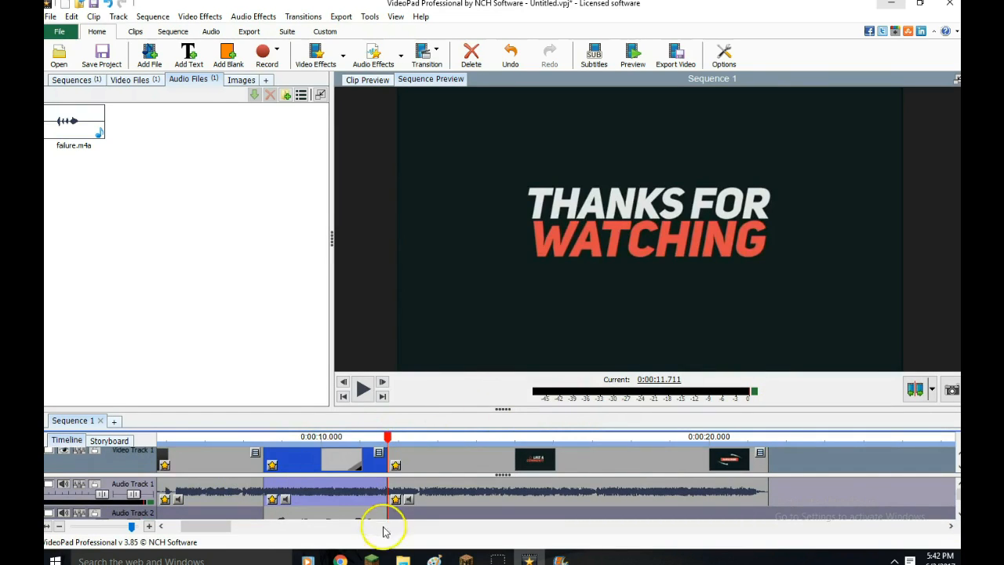
{"action": "left_click_drag", "start_coordinate": [321, 490], "coordinate": [348, 514]}
{"action": "left_click", "coordinate": [340, 468]}
{"action": "left_click", "coordinate": [336, 514]}
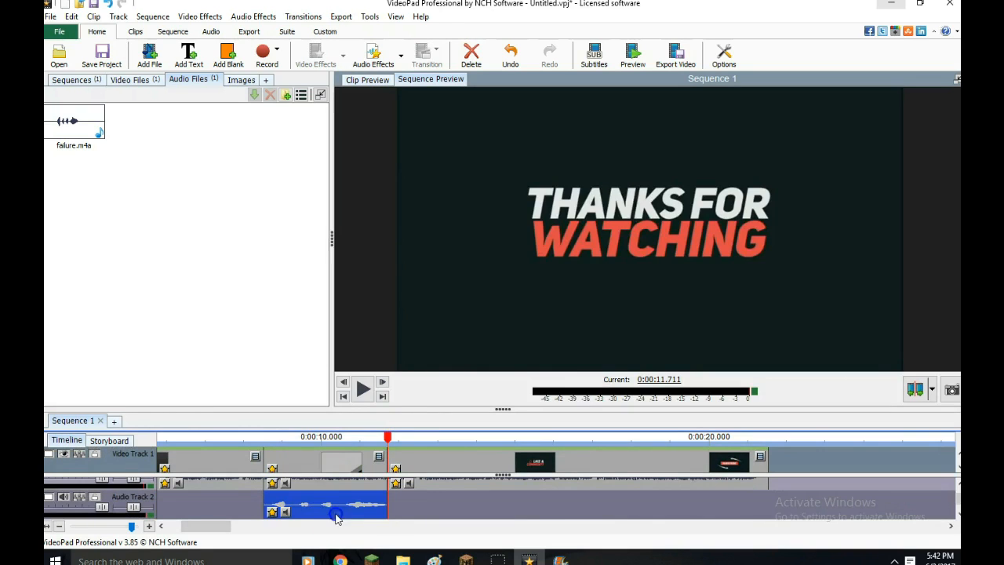
{"action": "left_click", "coordinate": [285, 484]}
Play the sequence from about 0:00:06.78 through the muted section to hear the failure sound on its own
{"action": "left_click", "coordinate": [307, 434]}
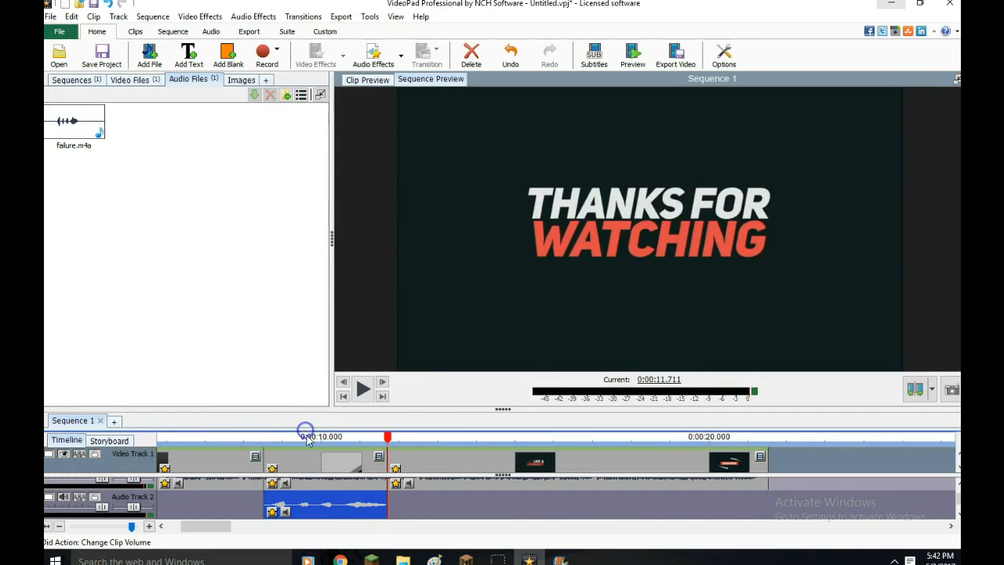
{"action": "left_click", "coordinate": [276, 462]}
{"action": "left_click", "coordinate": [325, 516]}
{"action": "left_click", "coordinate": [336, 464]}
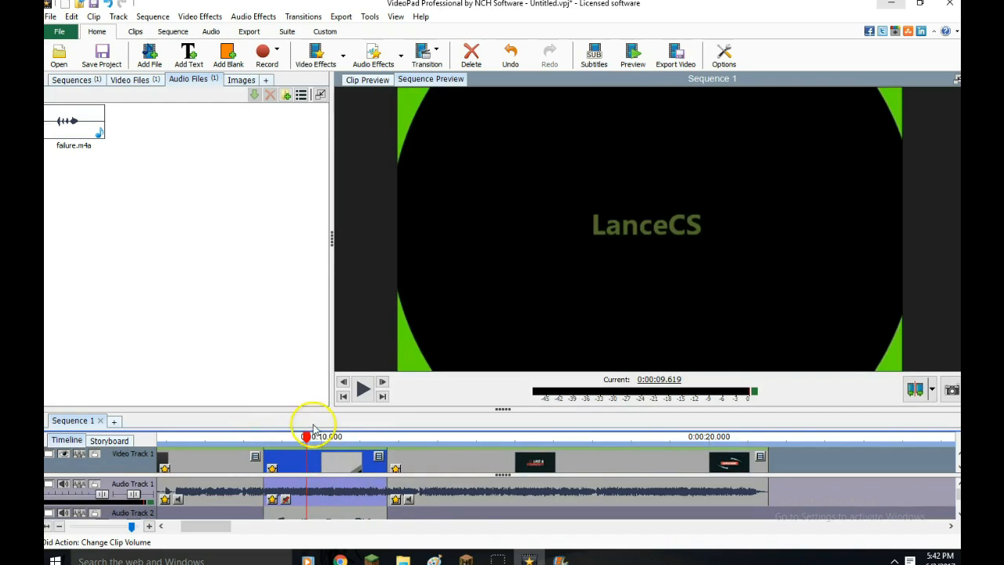
{"action": "left_click_drag", "start_coordinate": [313, 435], "coordinate": [196, 436]}
{"action": "left_click", "coordinate": [360, 514]}
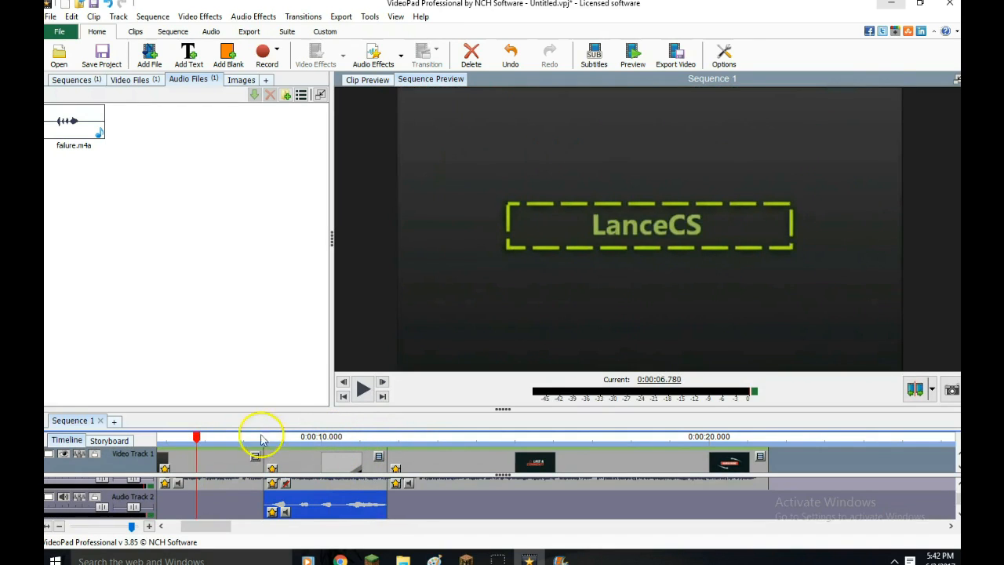
{"action": "left_click", "coordinate": [355, 388]}
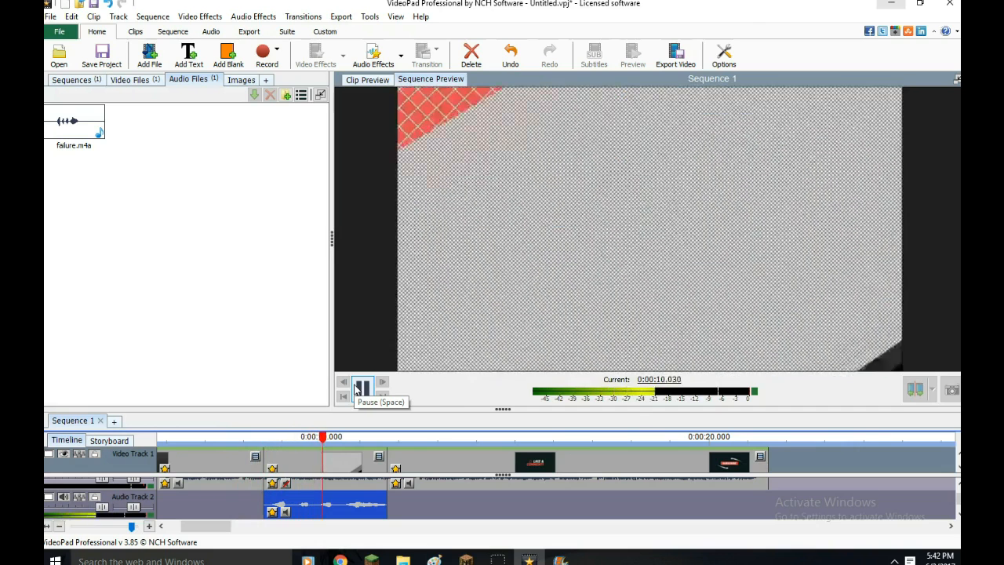
{"action": "left_click", "coordinate": [362, 392]}
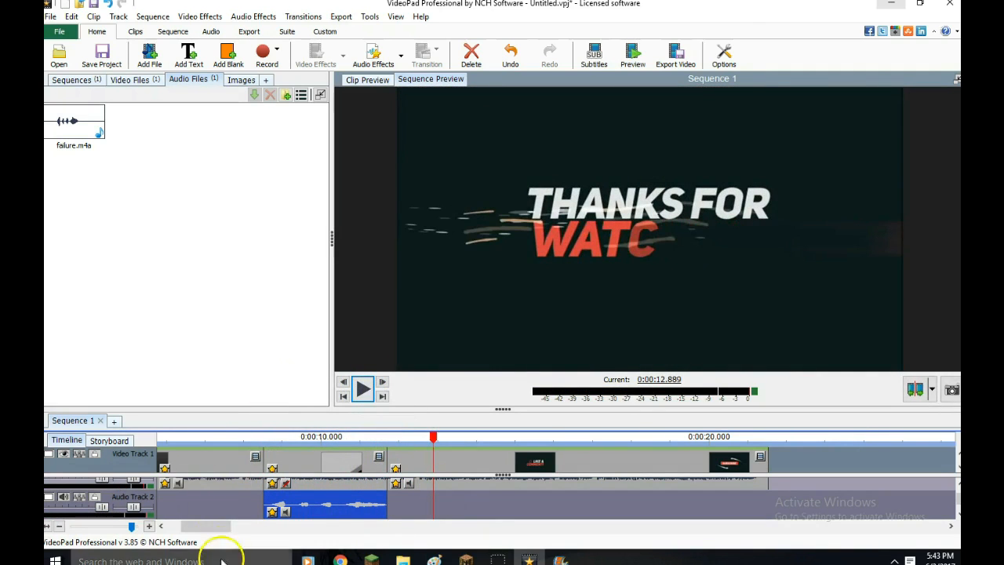
Unmute the middle section on Audio Track 1 and play it together with the failure sound from about 0:00:08.1
{"action": "left_click", "coordinate": [285, 482]}
{"action": "mouse_move", "coordinate": [243, 439]}
{"action": "left_mouse_down"}
{"action": "mouse_move", "coordinate": [227, 440]}
{"action": "mouse_move", "coordinate": [248, 440]}
{"action": "left_mouse_up"}
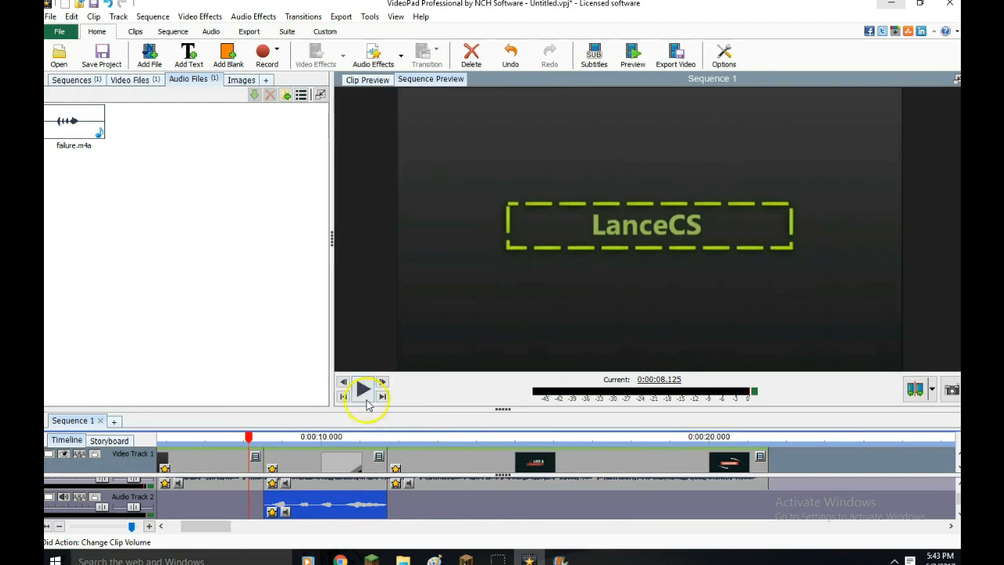
{"action": "left_click", "coordinate": [362, 389]}
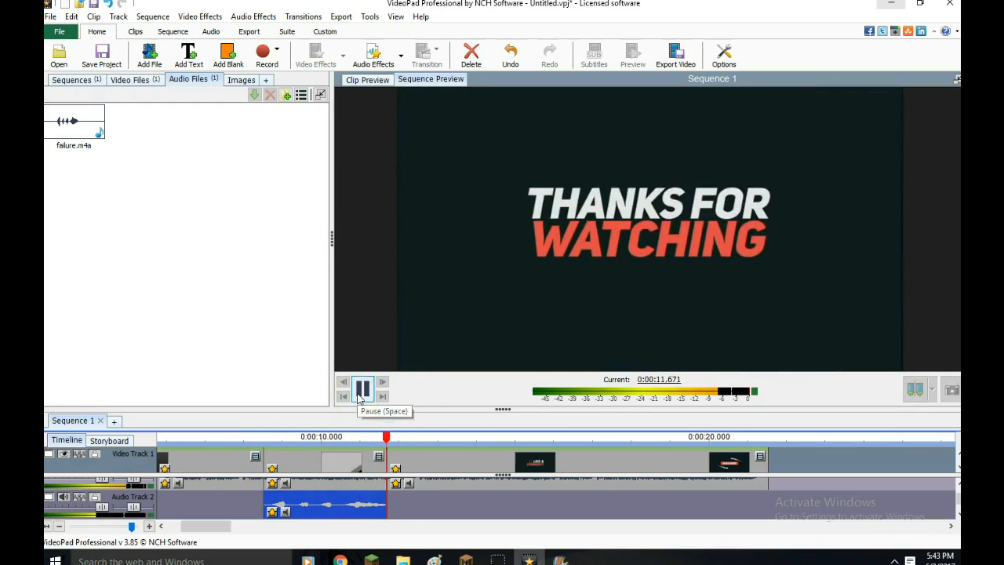
{"action": "left_click", "coordinate": [361, 392]}
Move and shorten the failure sound on Audio Track 2 to span about 0:00:14.2 to 0:00:15.6, and play it
{"action": "left_click_drag", "start_coordinate": [335, 510], "coordinate": [538, 506]}
{"action": "left_click", "coordinate": [484, 437]}
{"action": "left_click", "coordinate": [361, 391]}
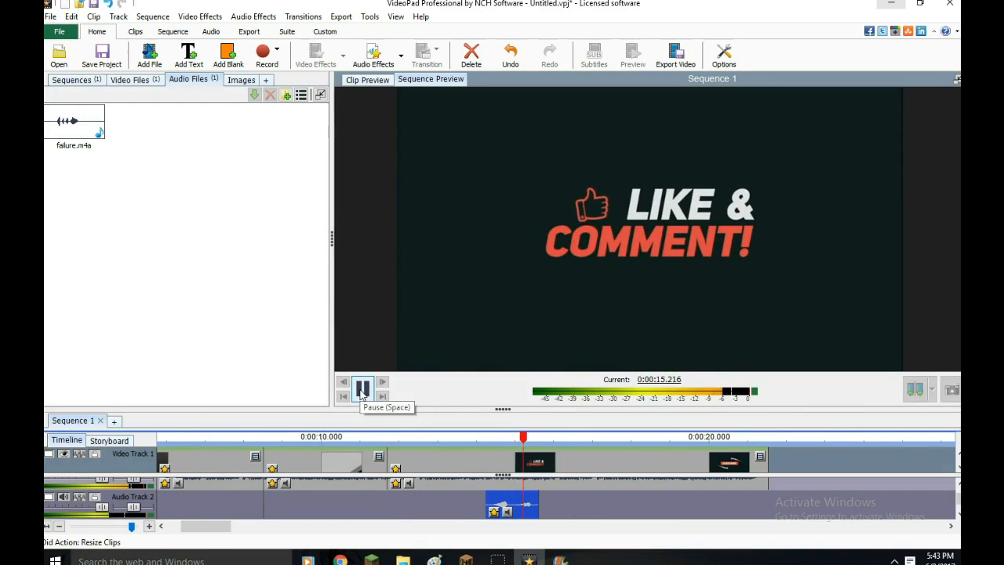
{"action": "left_click", "coordinate": [361, 390]}
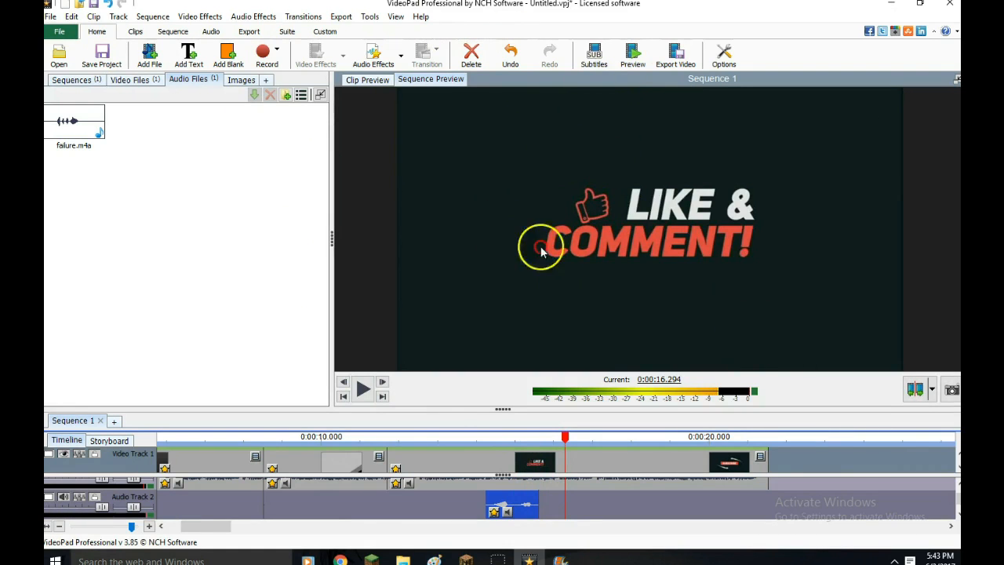
Replay the shortened failure sound under the Like & Comment text, and scrub the sequence back to about 0:00:10.85
{"action": "right_click", "coordinate": [702, 340]}
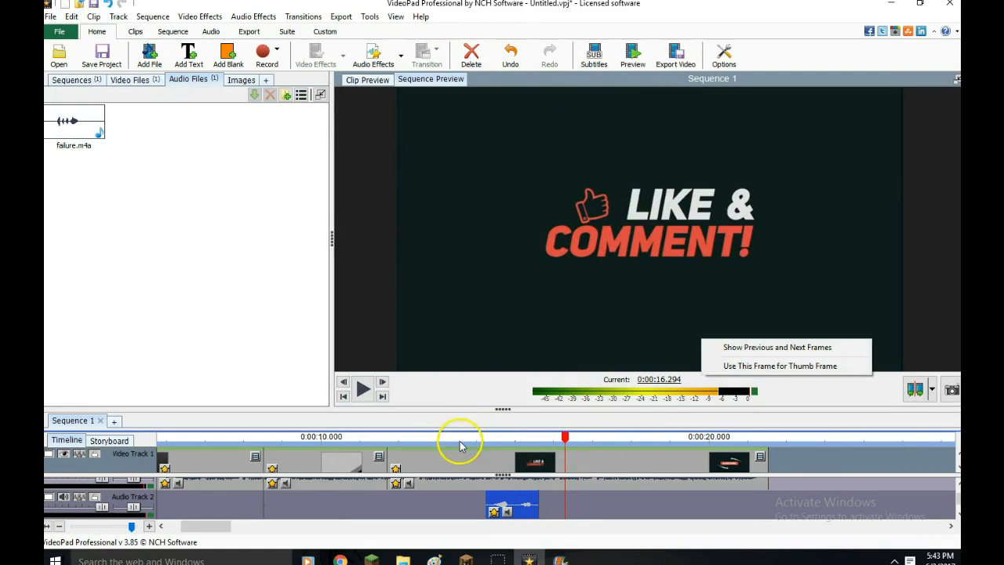
{"action": "left_click_drag", "start_coordinate": [444, 448], "coordinate": [467, 463]}
{"action": "left_click", "coordinate": [361, 386]}
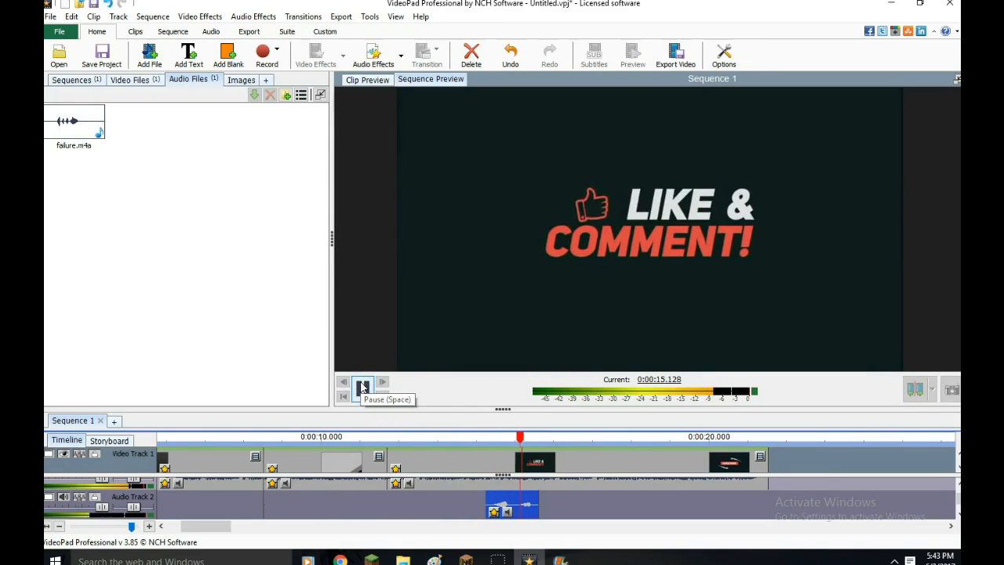
{"action": "left_click", "coordinate": [362, 386]}
{"action": "left_click", "coordinate": [546, 451]}
{"action": "left_click_drag", "start_coordinate": [541, 442], "coordinate": [353, 437]}
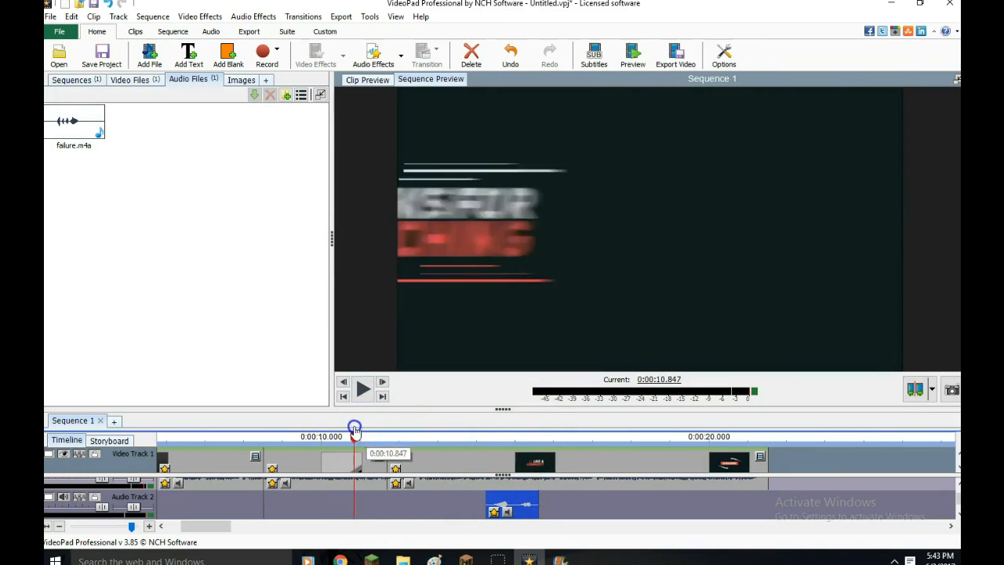
Review the file formats in the video export settings, keep .mp4, and leave without exporting
{"action": "left_click", "coordinate": [51, 18]}
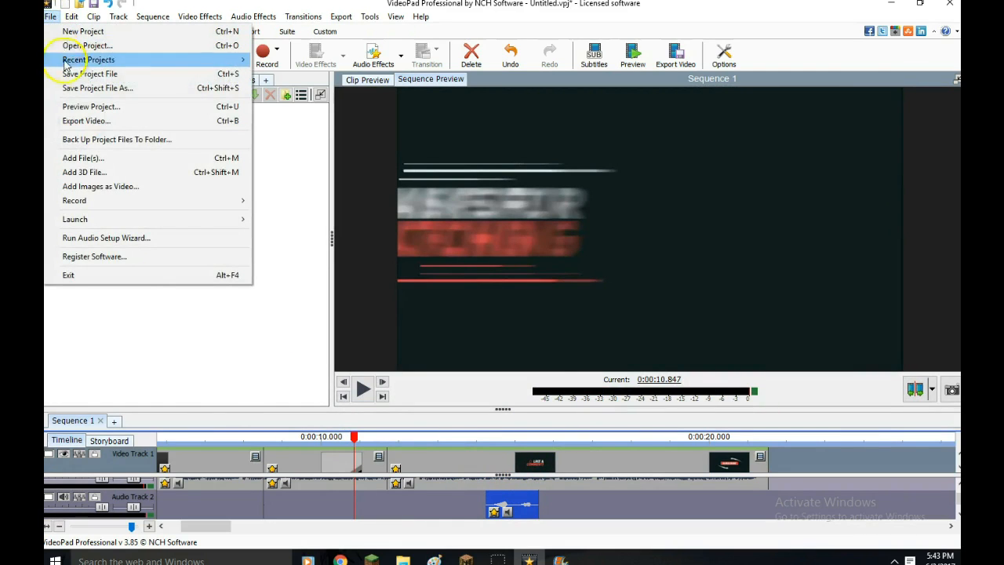
{"action": "left_click", "coordinate": [97, 121]}
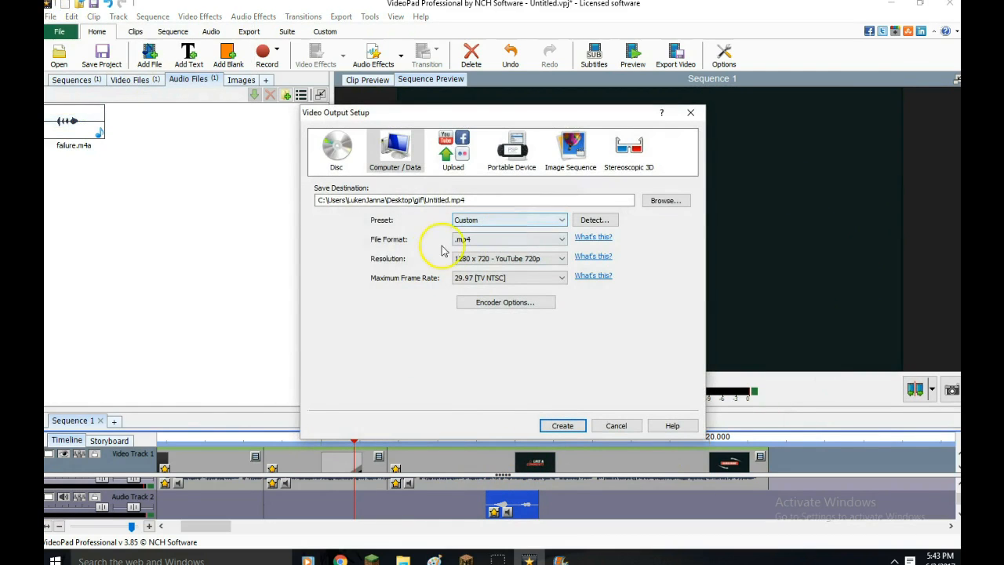
{"action": "left_click", "coordinate": [544, 238]}
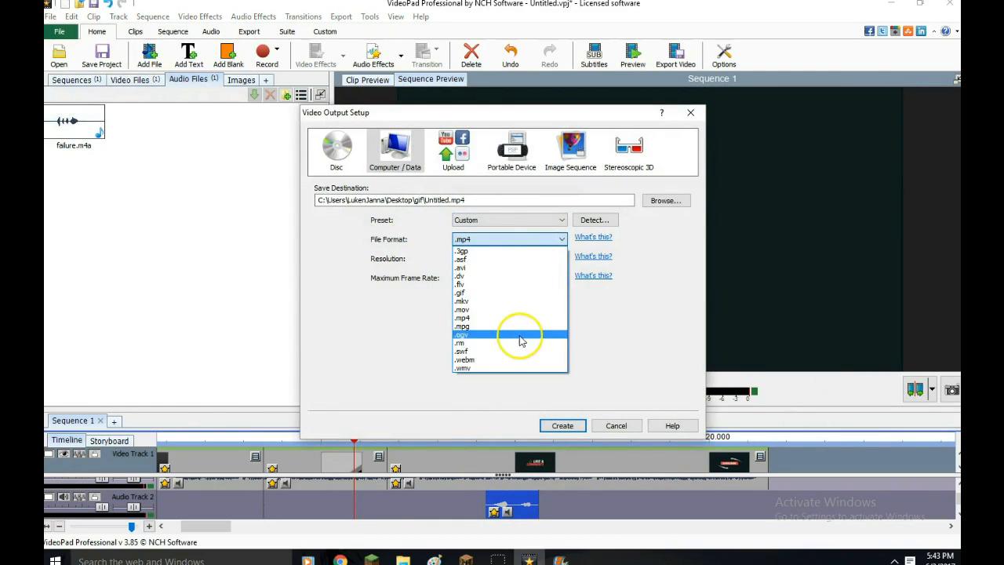
{"action": "left_click", "coordinate": [489, 318]}
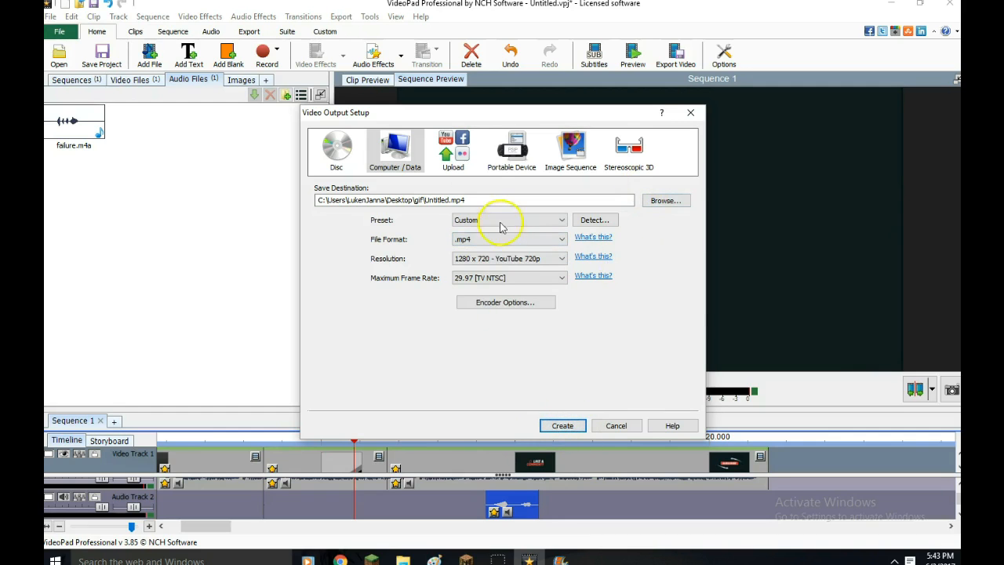
{"action": "left_click", "coordinate": [690, 112]}
Try the DirectSound default playback device in the audio options, reselect Realtek HD Audio 2nd output, and close the options
{"action": "left_click", "coordinate": [723, 55]}
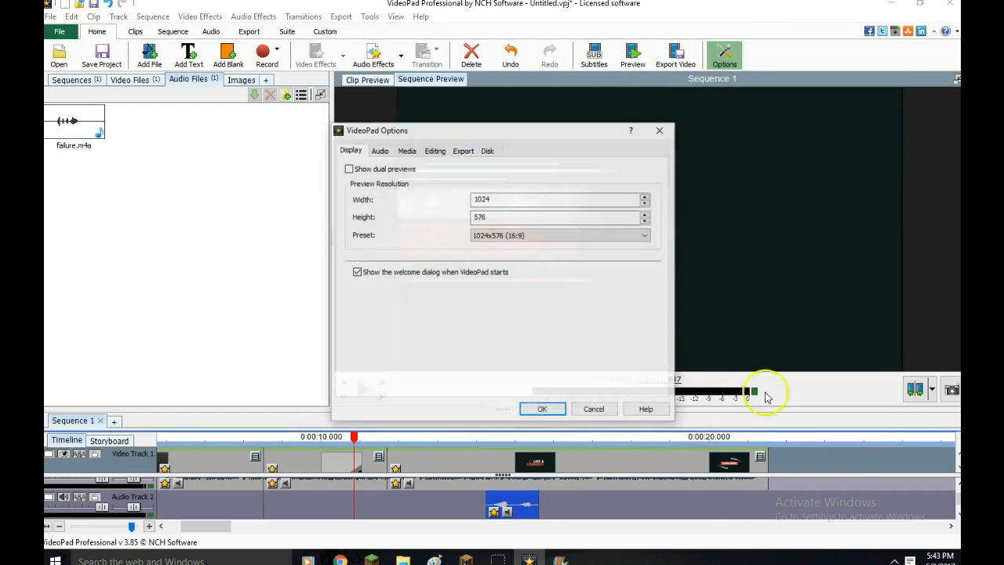
{"action": "left_click", "coordinate": [382, 152]}
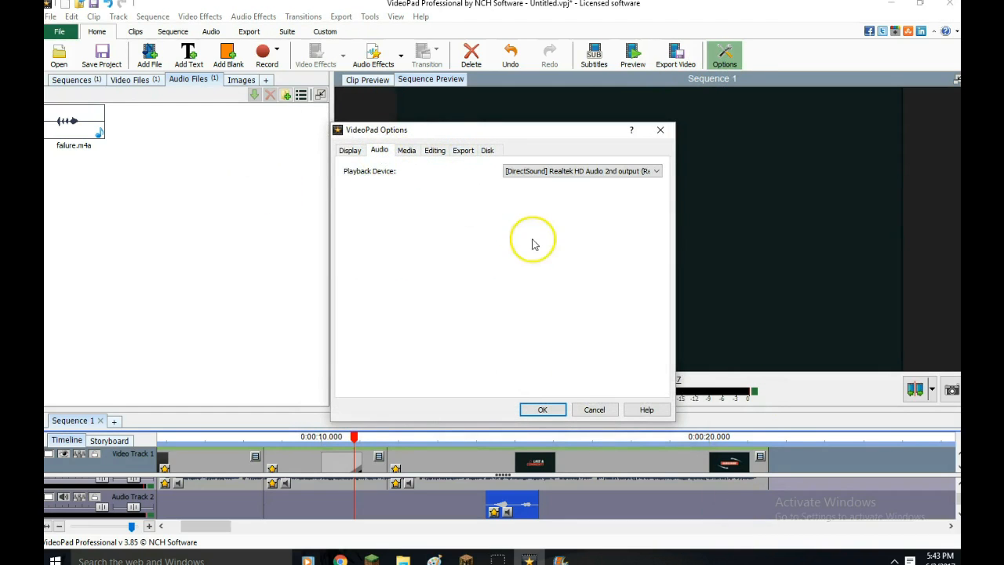
{"action": "left_click", "coordinate": [650, 174]}
{"action": "left_click", "coordinate": [585, 207]}
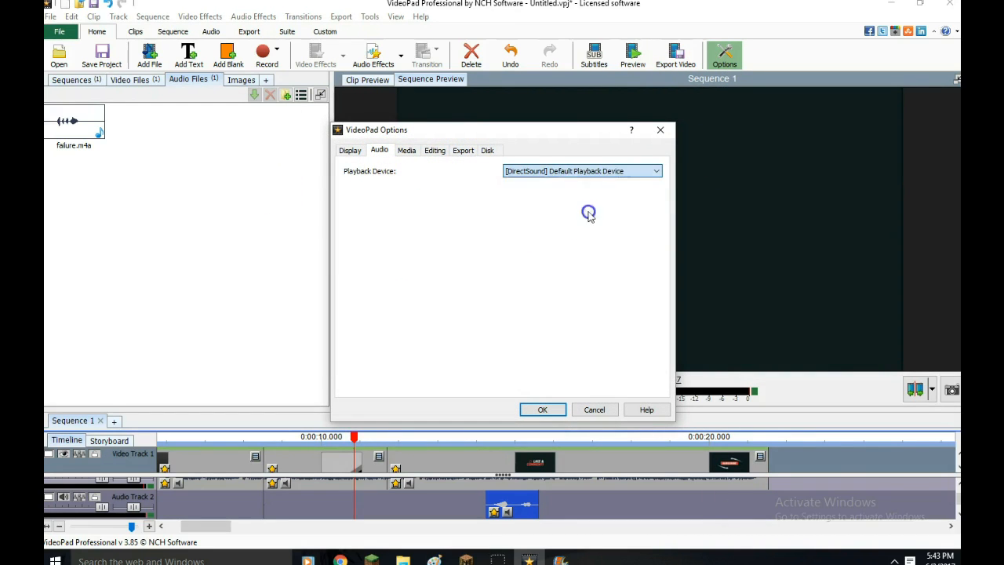
{"action": "left_click", "coordinate": [634, 171]}
{"action": "left_click", "coordinate": [620, 217]}
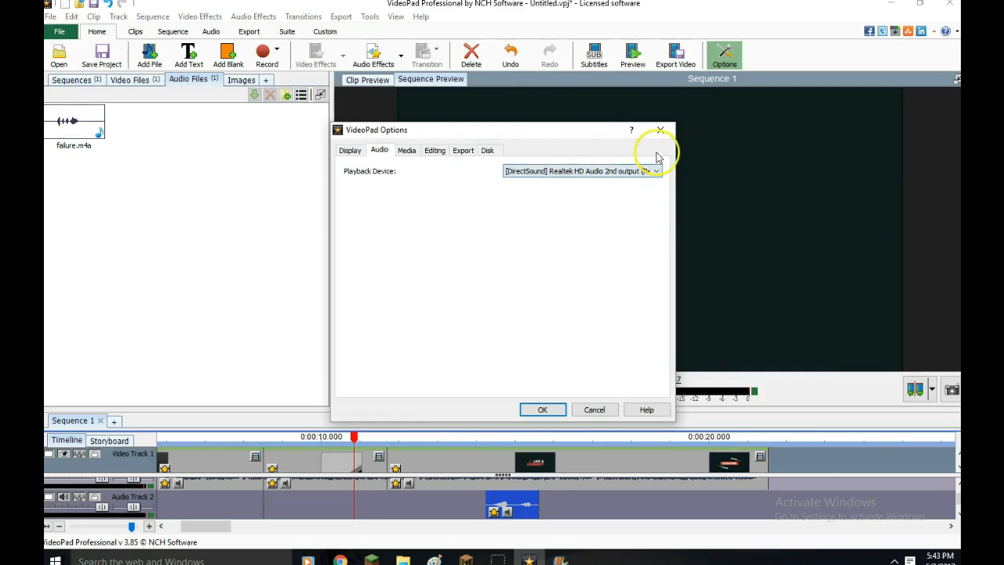
{"action": "left_click", "coordinate": [657, 133]}
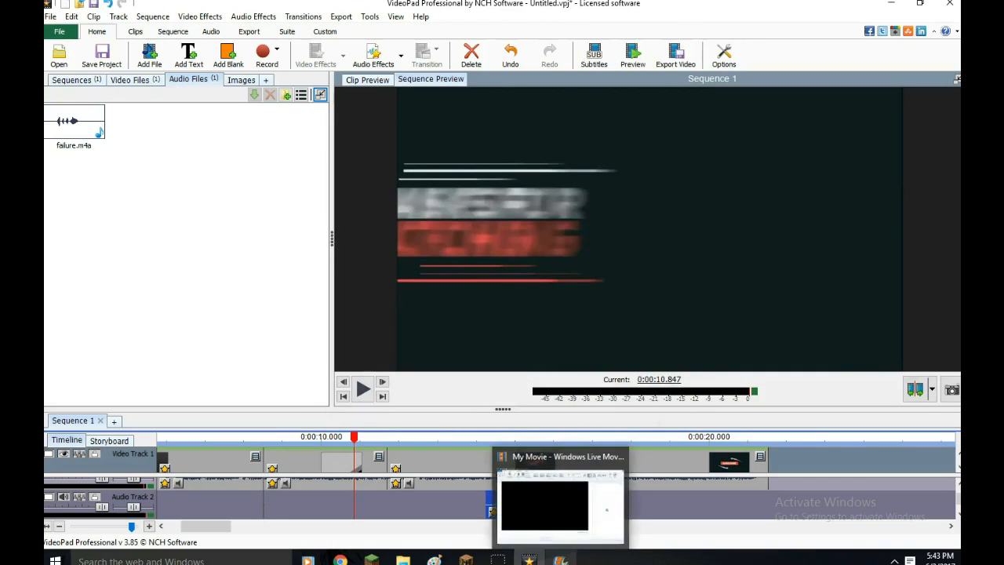
Close VideoPad, discarding the project changes, and switch to Windows Live Movie Maker
{"action": "left_click", "coordinate": [529, 560]}
{"action": "left_click", "coordinate": [890, 8]}
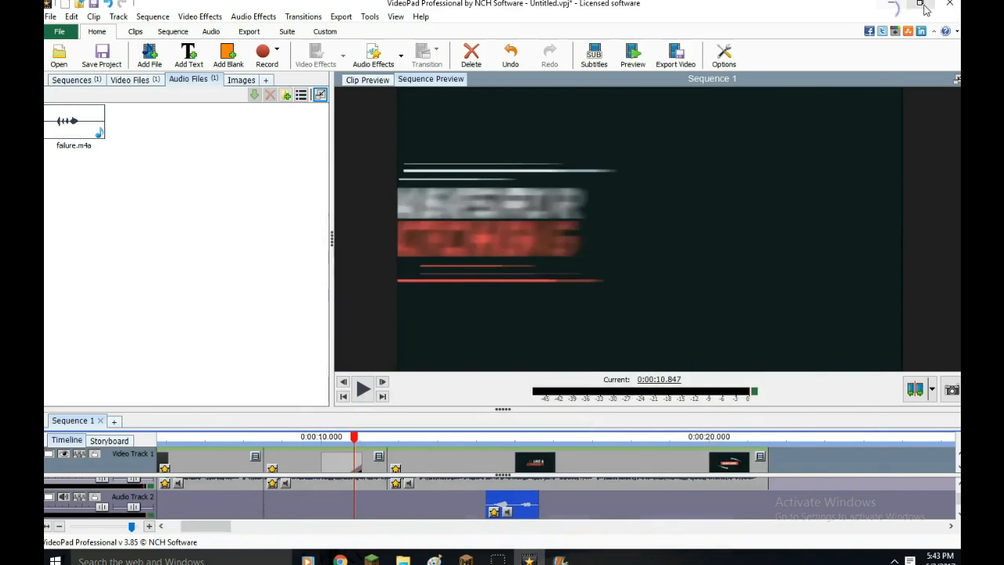
{"action": "left_click", "coordinate": [949, 4]}
{"action": "left_click", "coordinate": [558, 559]}
{"action": "left_click", "coordinate": [558, 558]}
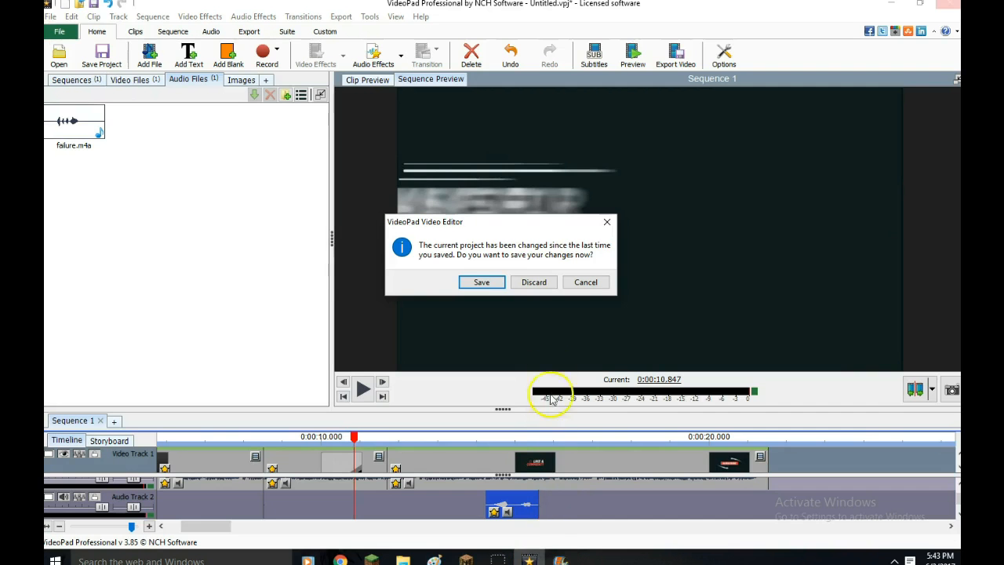
{"action": "left_click", "coordinate": [534, 282]}
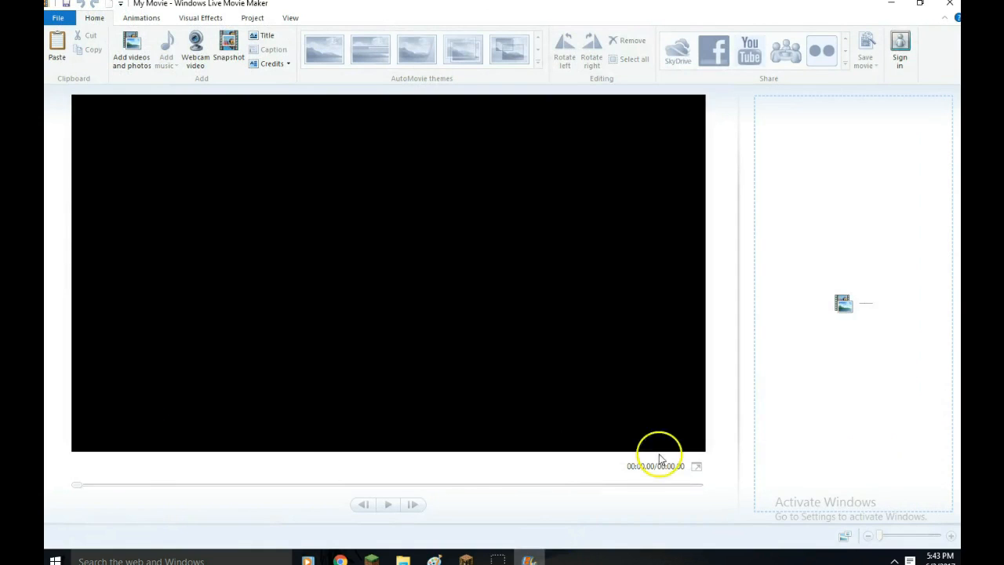
{"action": "left_click", "coordinate": [60, 18]}
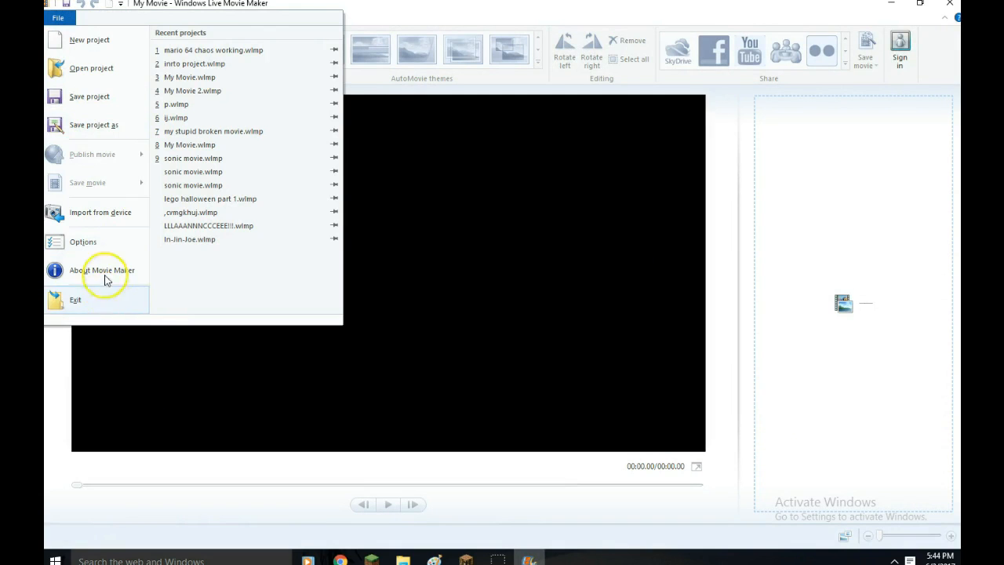
{"action": "left_click", "coordinate": [102, 209]}
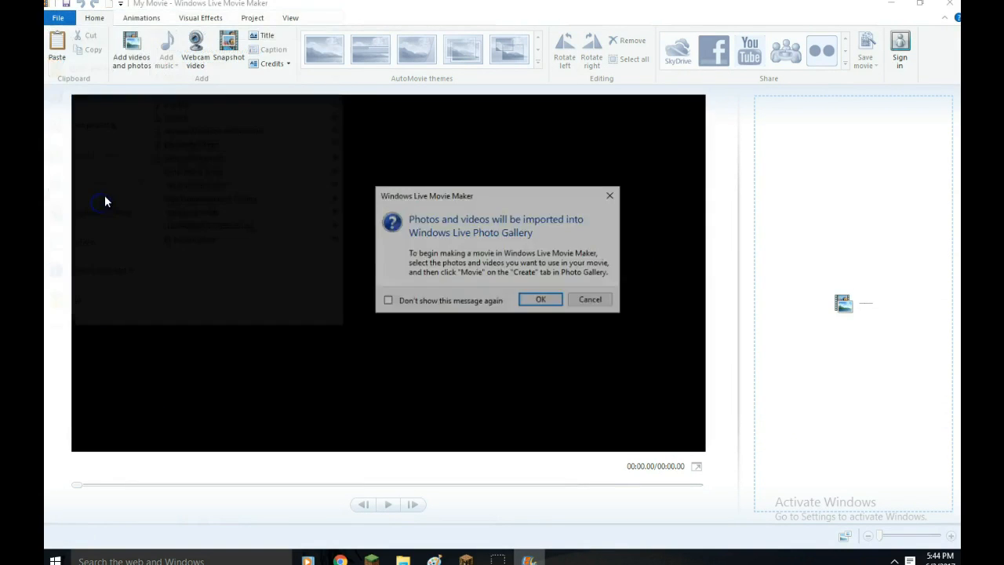
{"action": "left_click", "coordinate": [611, 197]}
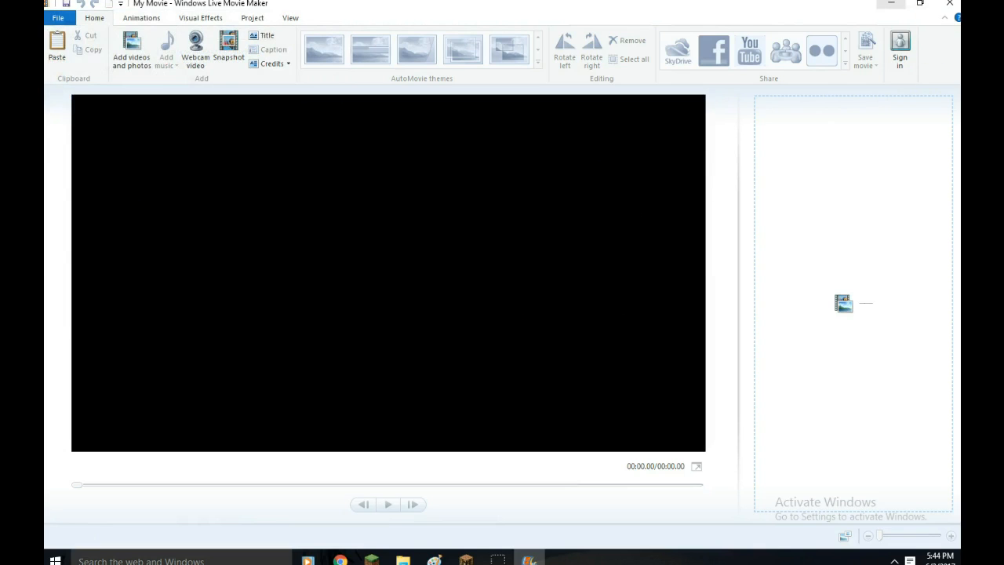
Add the "me into" video from the Desktop to the movie and dismiss the playback quality notice
{"action": "left_click", "coordinate": [131, 63]}
{"action": "left_click_drag", "start_coordinate": [287, 11], "coordinate": [553, 87]}
{"action": "scroll", "coordinate": [643, 326], "scroll_direction": "down", "scroll_amount": 10}
{"action": "scroll", "coordinate": [643, 326], "scroll_direction": "down", "scroll_amount": 5}
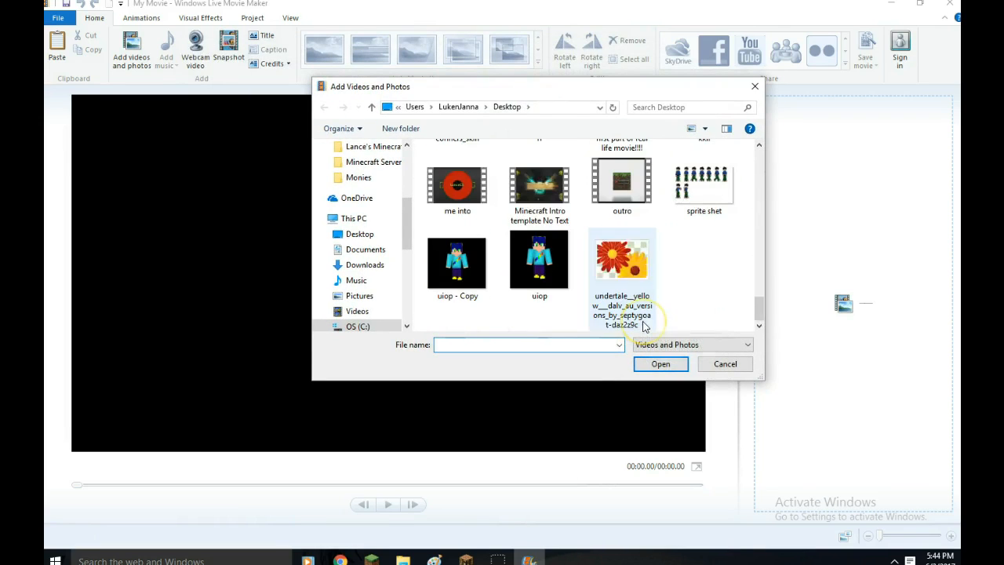
{"action": "scroll", "coordinate": [644, 326], "scroll_direction": "up", "scroll_amount": 1}
{"action": "scroll", "coordinate": [645, 326], "scroll_direction": "up", "scroll_amount": 2}
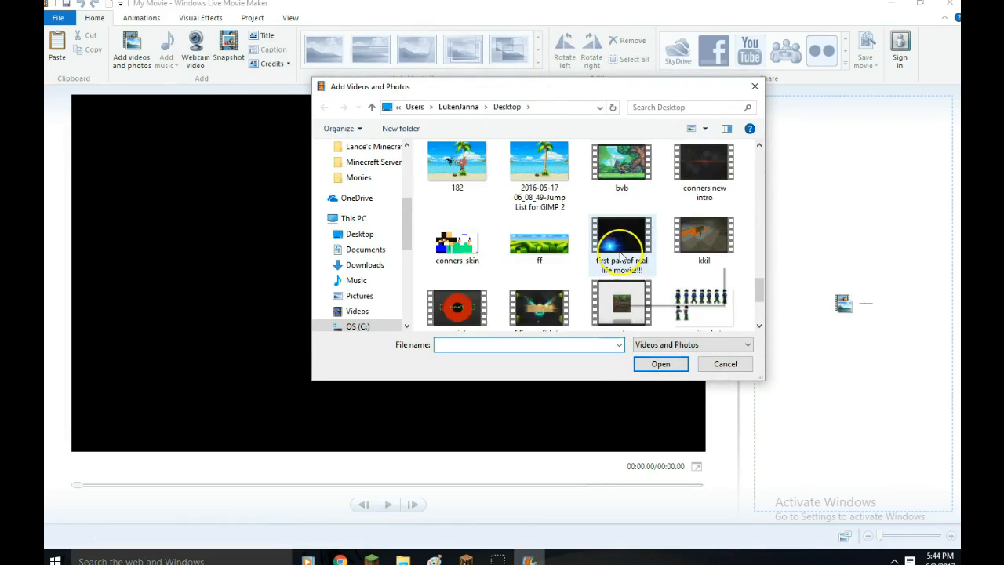
{"action": "scroll", "coordinate": [726, 186], "scroll_direction": "up", "scroll_amount": 2}
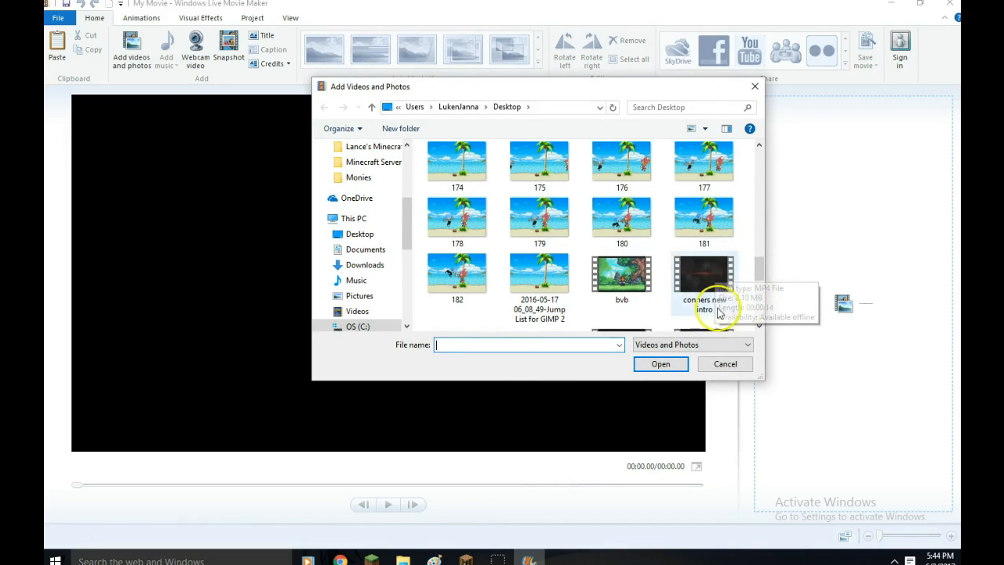
{"action": "scroll", "coordinate": [686, 269], "scroll_direction": "down", "scroll_amount": 5}
{"action": "scroll", "coordinate": [686, 270], "scroll_direction": "up", "scroll_amount": 1}
{"action": "double_click", "coordinate": [470, 251]}
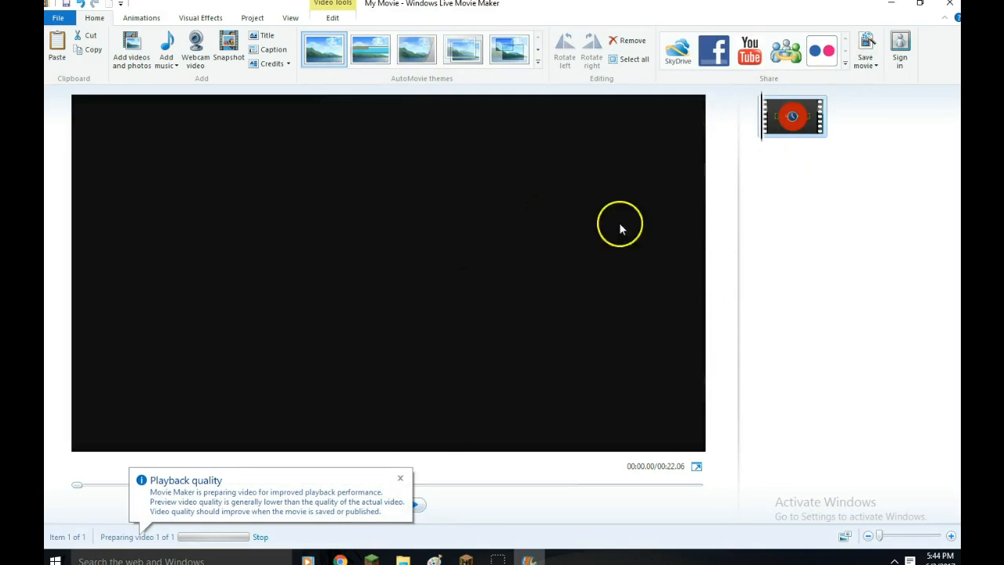
{"action": "left_click", "coordinate": [399, 480]}
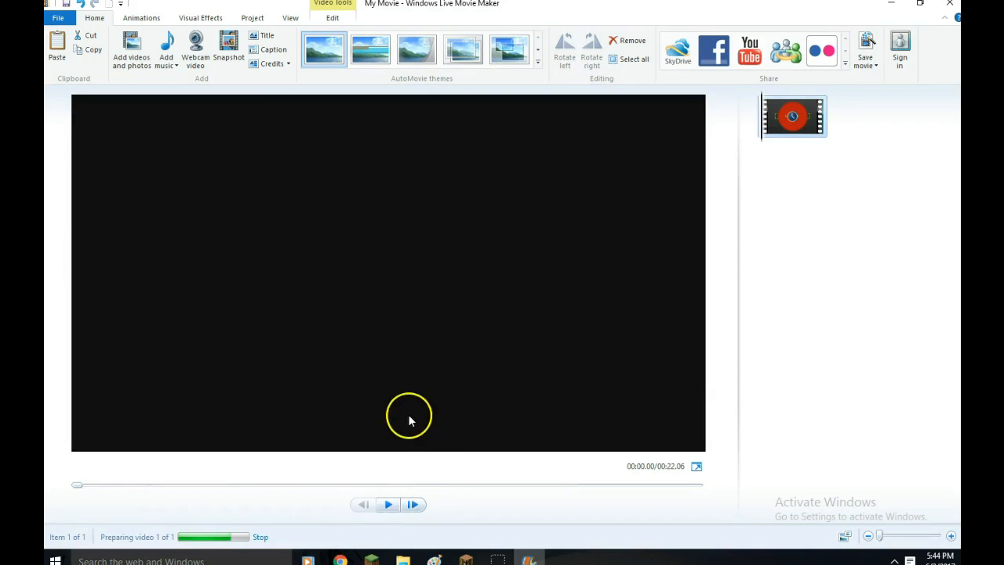
Remove the "me into" clip from the movie and add the new intro video from the Desktop instead
{"action": "right_click", "coordinate": [765, 113]}
{"action": "left_click", "coordinate": [775, 198]}
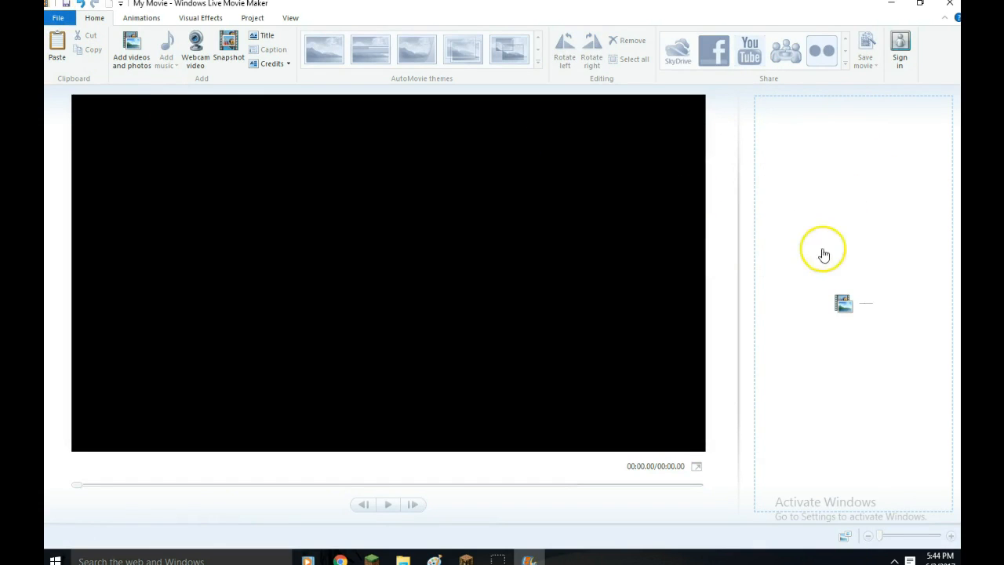
{"action": "left_click", "coordinate": [132, 73]}
{"action": "scroll", "coordinate": [628, 204], "scroll_direction": "down", "scroll_amount": 6}
{"action": "scroll", "coordinate": [651, 220], "scroll_direction": "down", "scroll_amount": 2}
{"action": "scroll", "coordinate": [702, 227], "scroll_direction": "up", "scroll_amount": 1}
{"action": "double_click", "coordinate": [698, 189]}
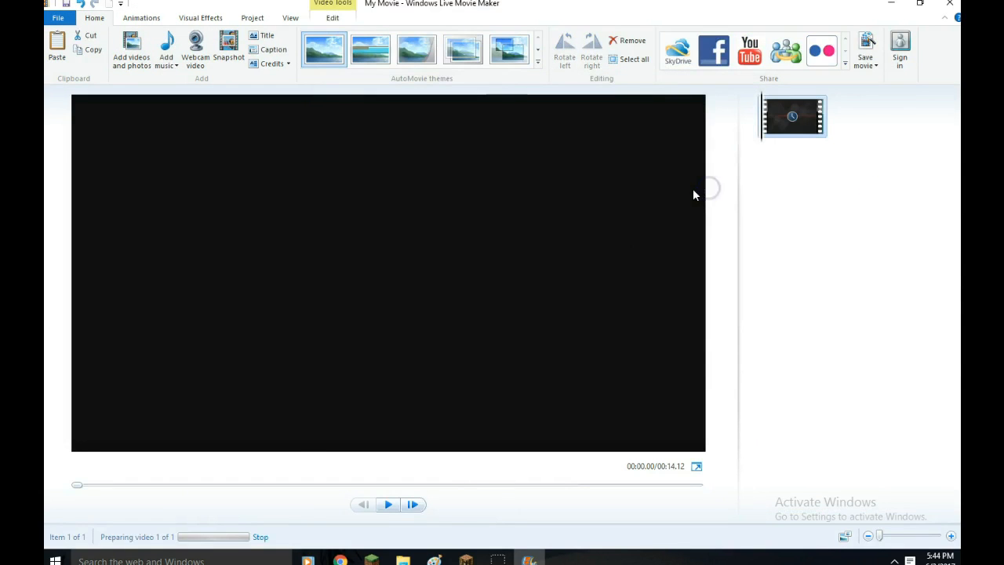
Remove the new intro clip from the movie and add the "outro" video from the Desktop
{"action": "right_click", "coordinate": [816, 110]}
{"action": "left_click", "coordinate": [843, 188]}
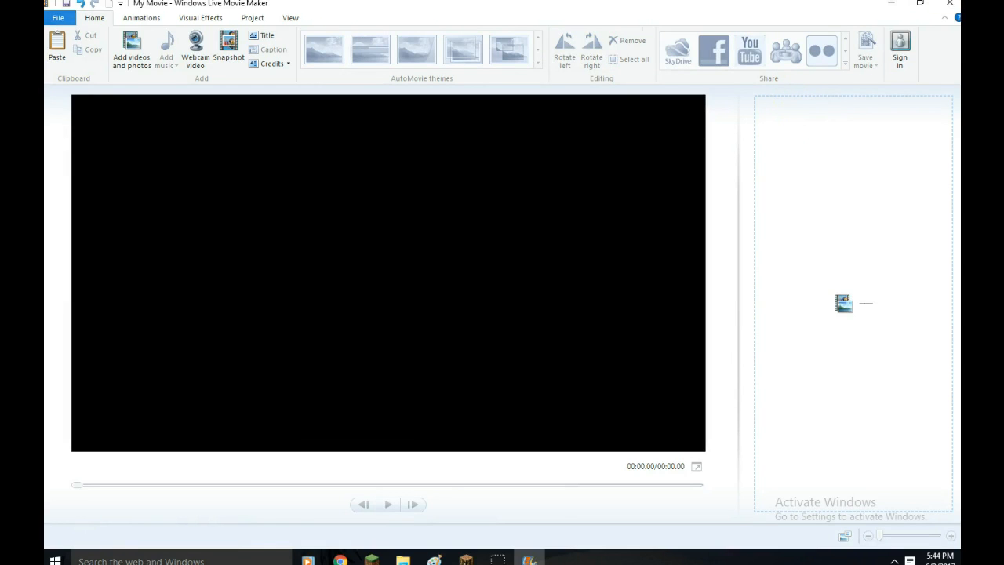
{"action": "left_click", "coordinate": [125, 53]}
{"action": "scroll", "coordinate": [575, 159], "scroll_direction": "down", "scroll_amount": 10}
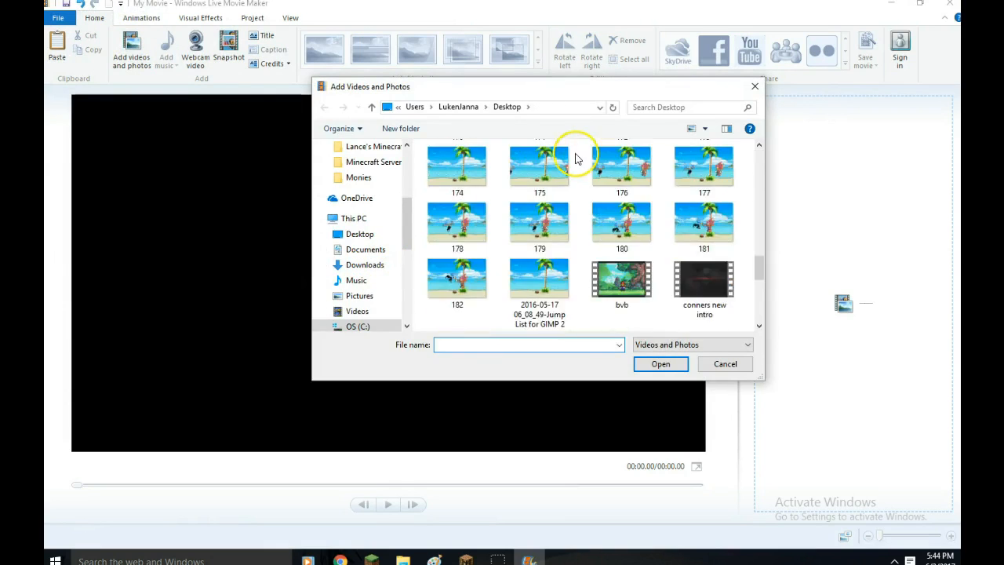
{"action": "scroll", "coordinate": [575, 160], "scroll_direction": "down", "scroll_amount": 5}
{"action": "double_click", "coordinate": [632, 201]}
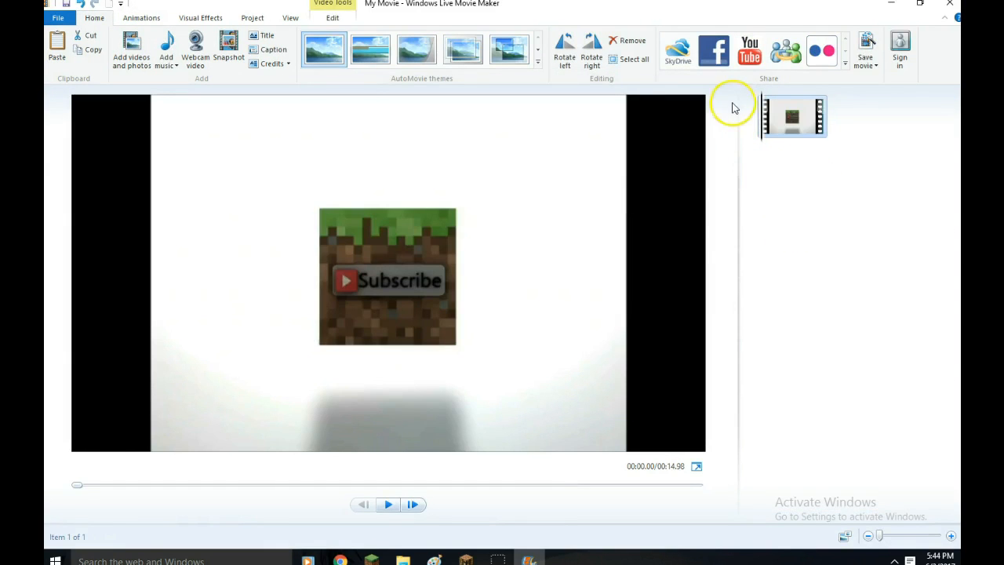
Preview the start of the outro clip, scrub to its middle, and advance frame by frame to 00:08.21
{"action": "mouse_move", "coordinate": [759, 130]}
{"action": "left_mouse_down"}
{"action": "mouse_move", "coordinate": [795, 131]}
{"action": "mouse_move", "coordinate": [759, 130]}
{"action": "left_mouse_up"}
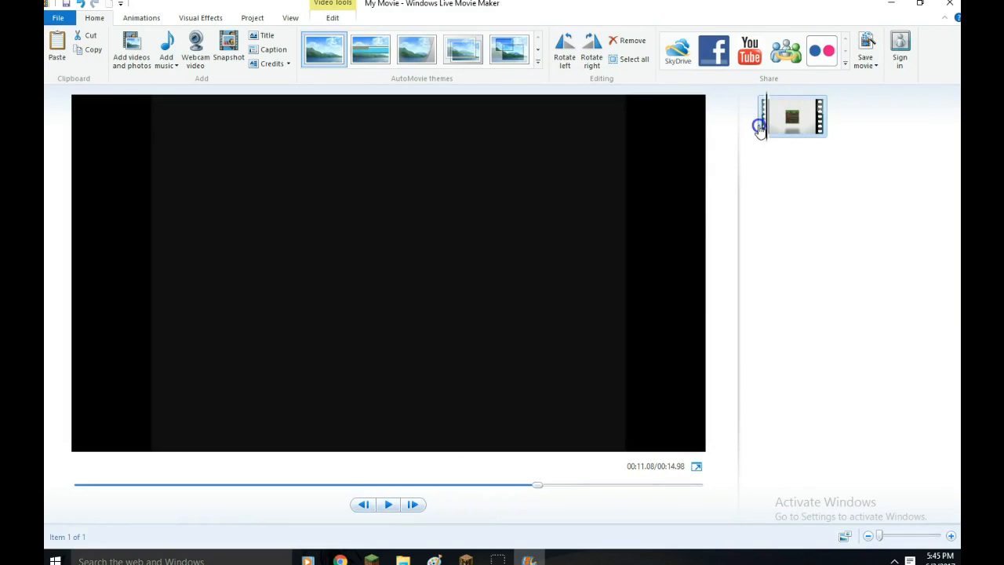
{"action": "left_click", "coordinate": [389, 504]}
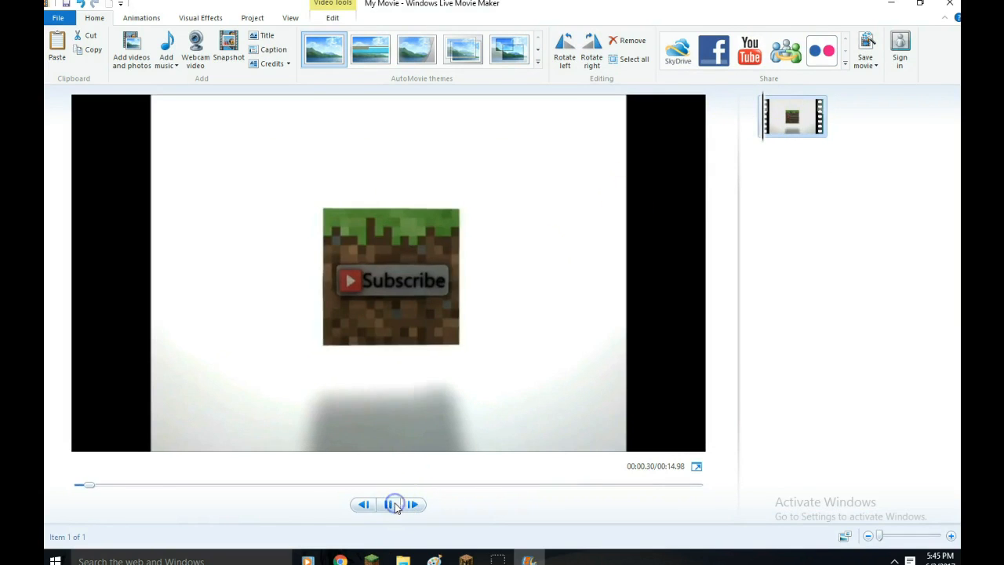
{"action": "left_click_drag", "start_coordinate": [114, 485], "coordinate": [398, 487]}
{"action": "left_click", "coordinate": [410, 505]}
{"action": "left_click", "coordinate": [410, 505]}
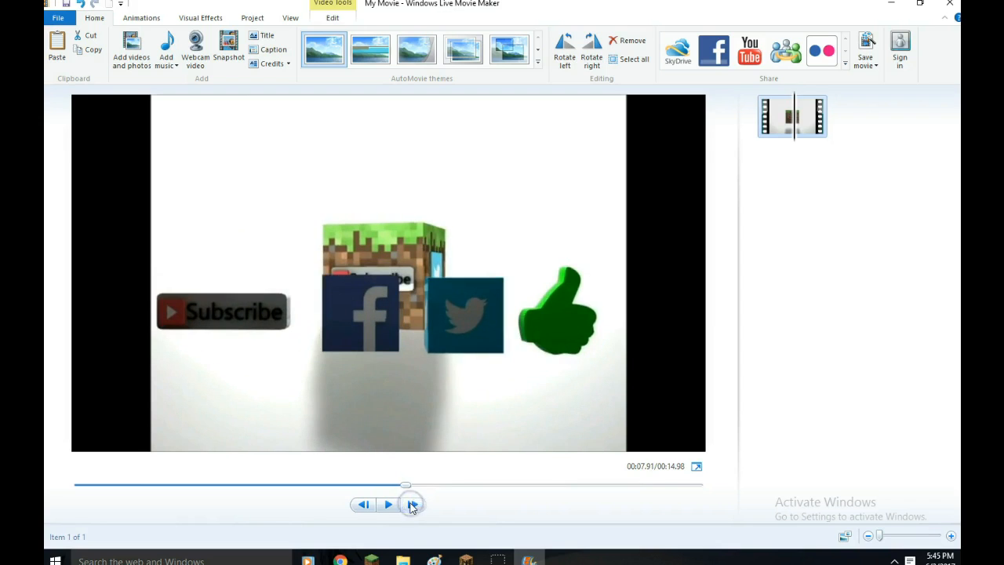
{"action": "left_click", "coordinate": [412, 506]}
{"action": "left_click", "coordinate": [413, 507]}
{"action": "left_click", "coordinate": [413, 506]}
{"action": "left_click", "coordinate": [412, 506]}
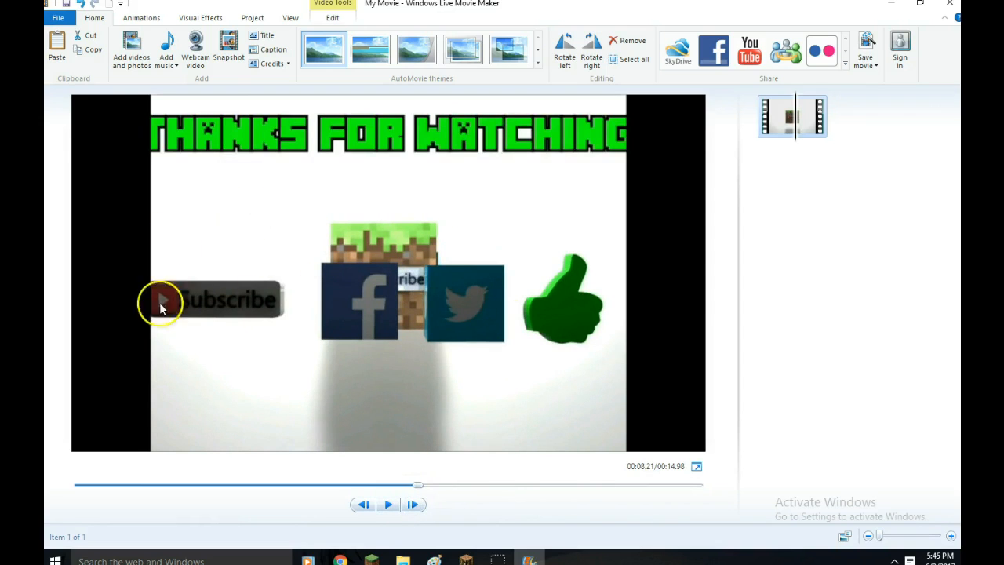